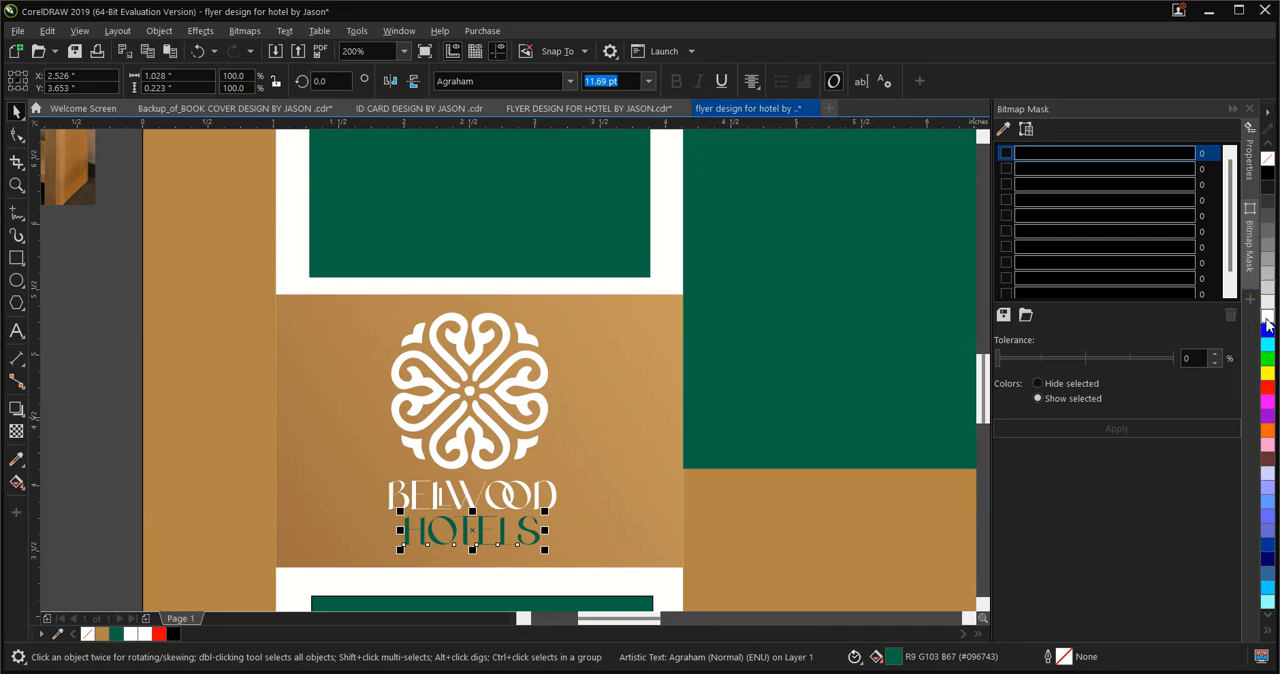
# Fill the HOTELS text on the header photo with bright green, R:0 G:255 B:0
pyautogui.scroll(-2, 520, 471)
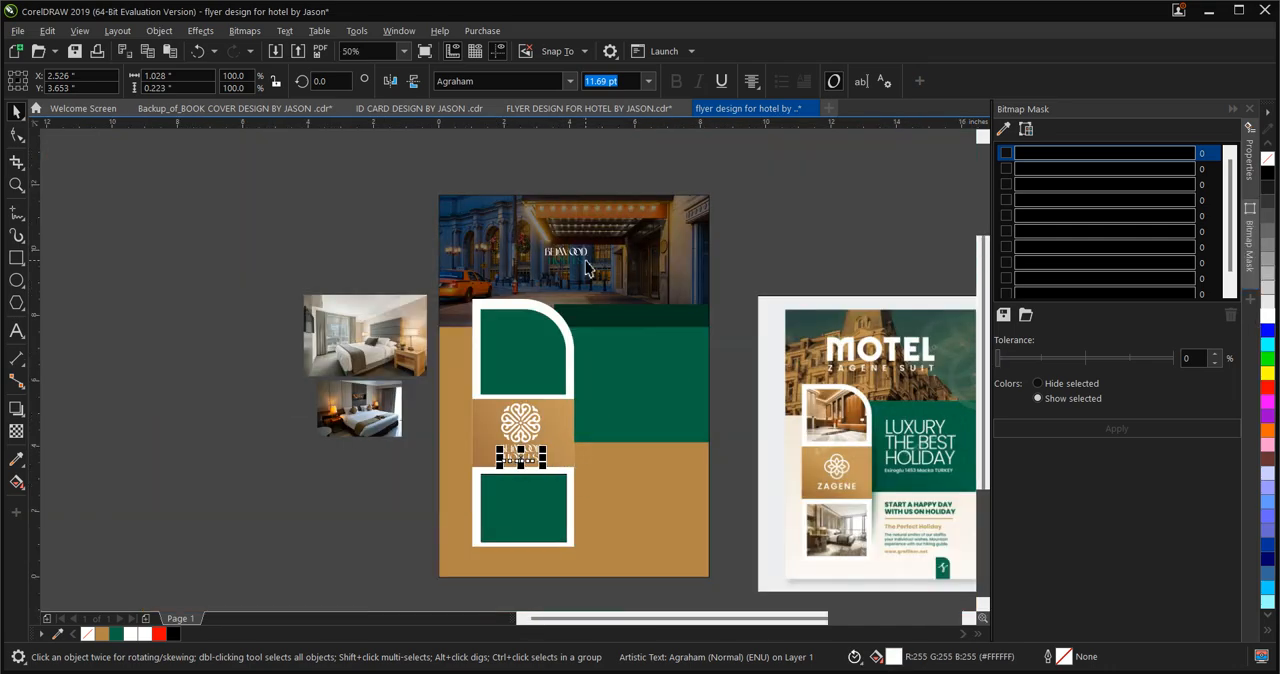
pyautogui.scroll(2, 586, 268)
pyautogui.click(572, 277)
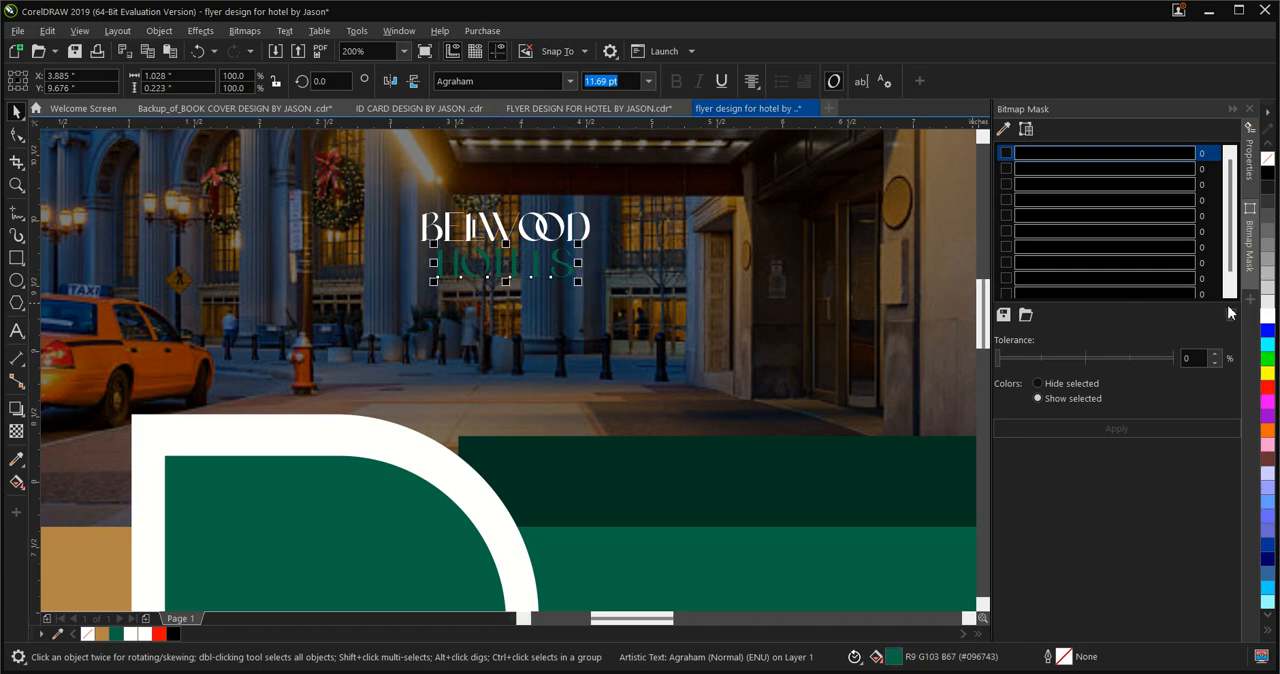
pyautogui.click(1267, 361)
pyautogui.scroll(-2, 607, 298)
pyautogui.scroll(-2, 607, 298)
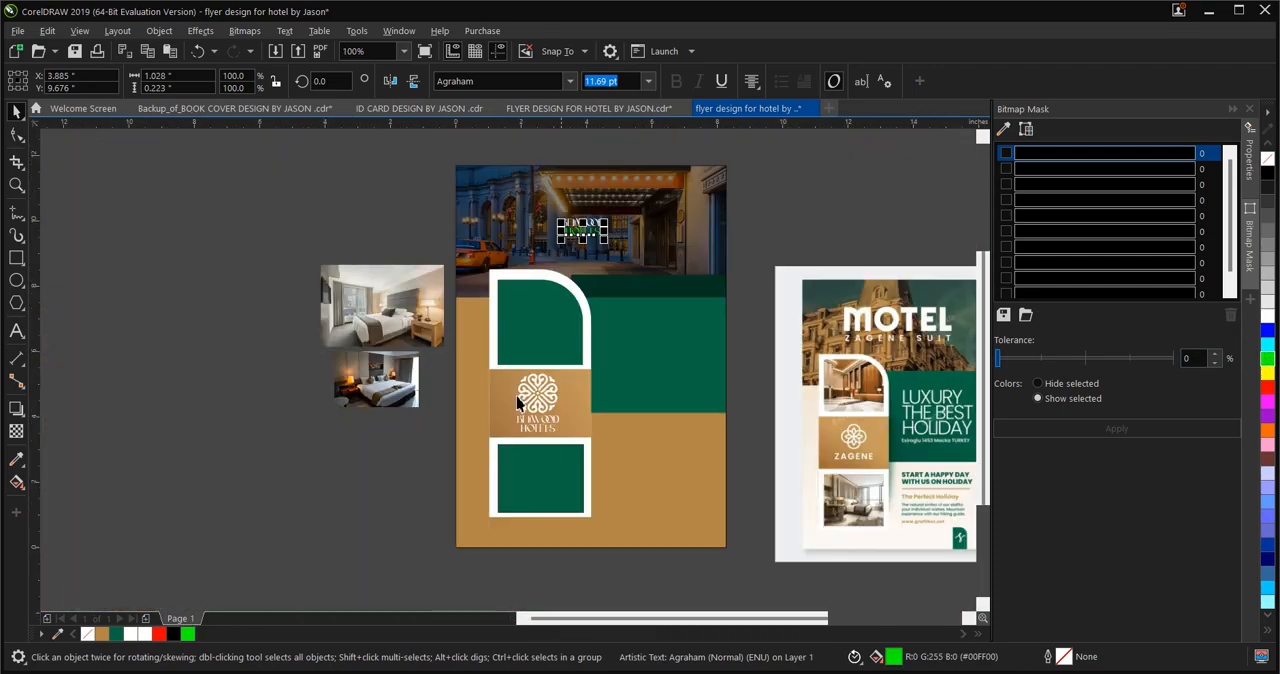
# Recolour the HOTELS text beneath the logo emblem green, trying several related shades including #00DC00 and #009A00
pyautogui.scroll(4, 551, 417)
pyautogui.click(636, 424)
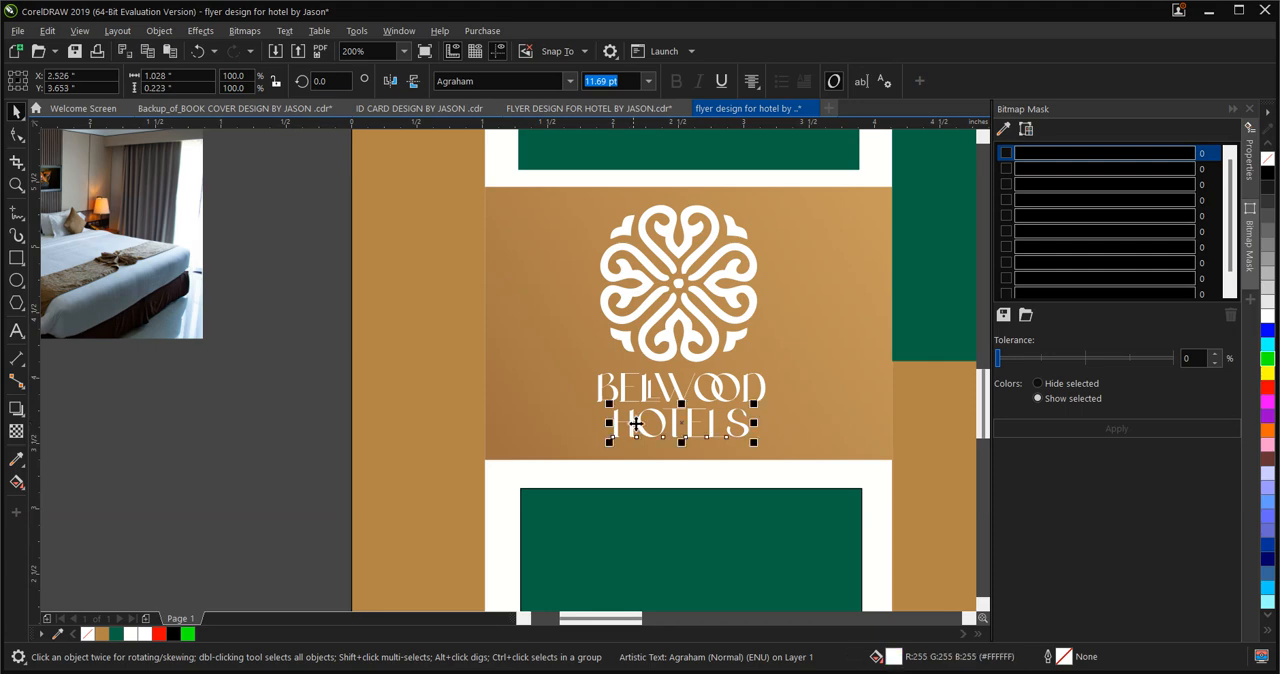
pyautogui.click(1270, 360)
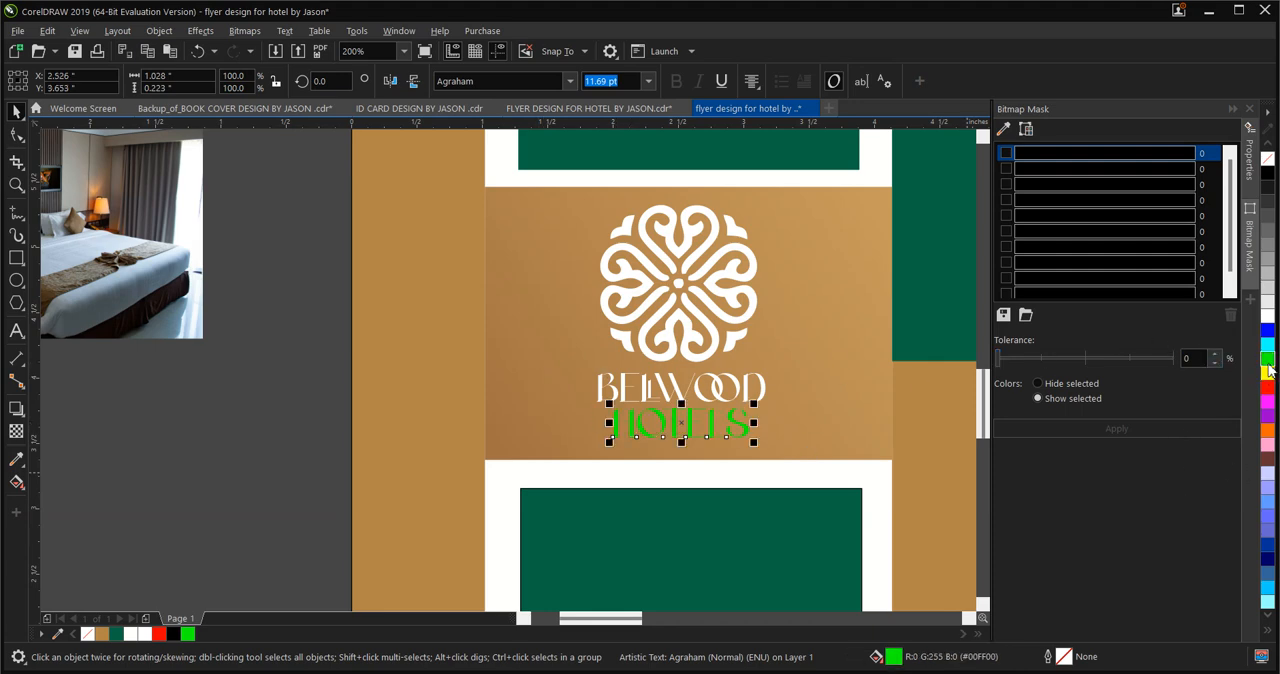
pyautogui.click(1267, 364)
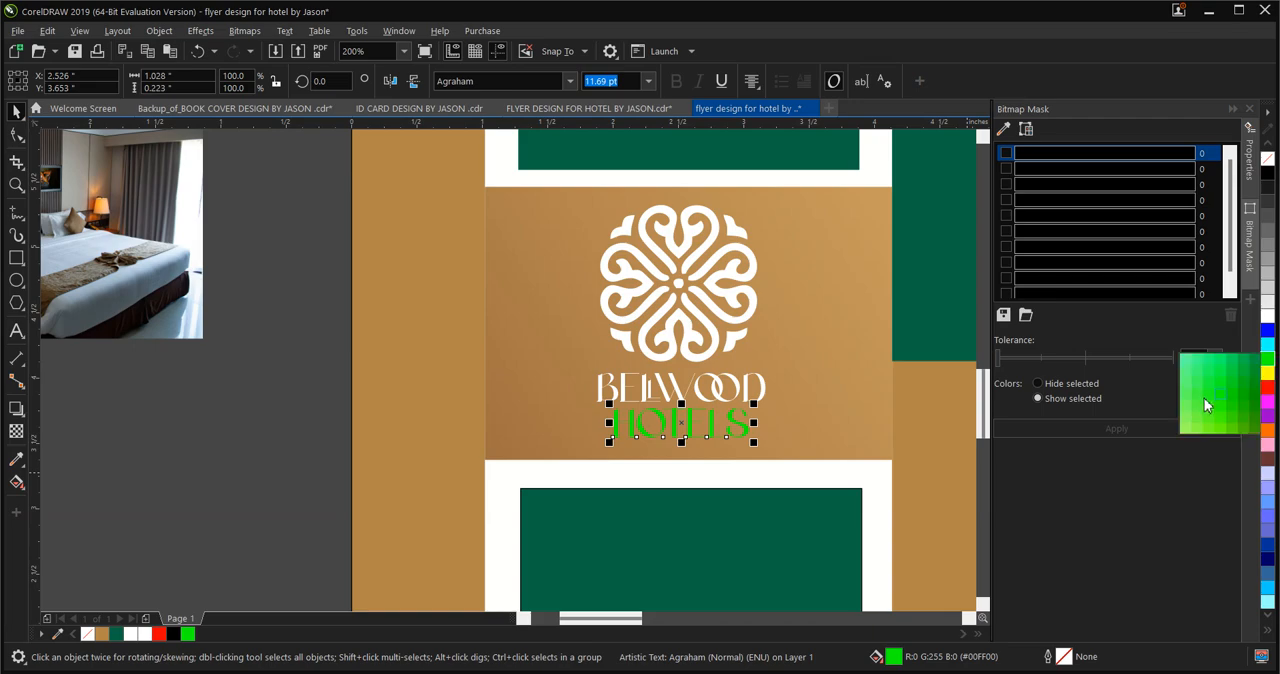
pyautogui.click(1250, 377)
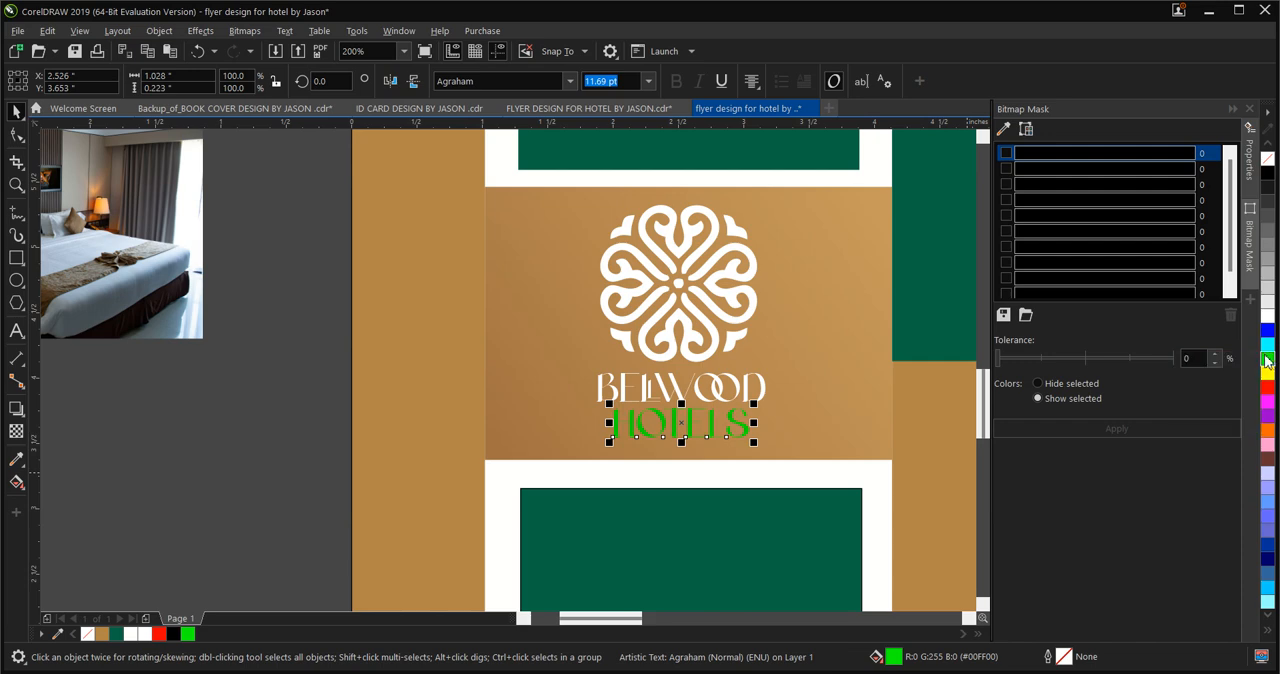
pyautogui.click(1268, 362)
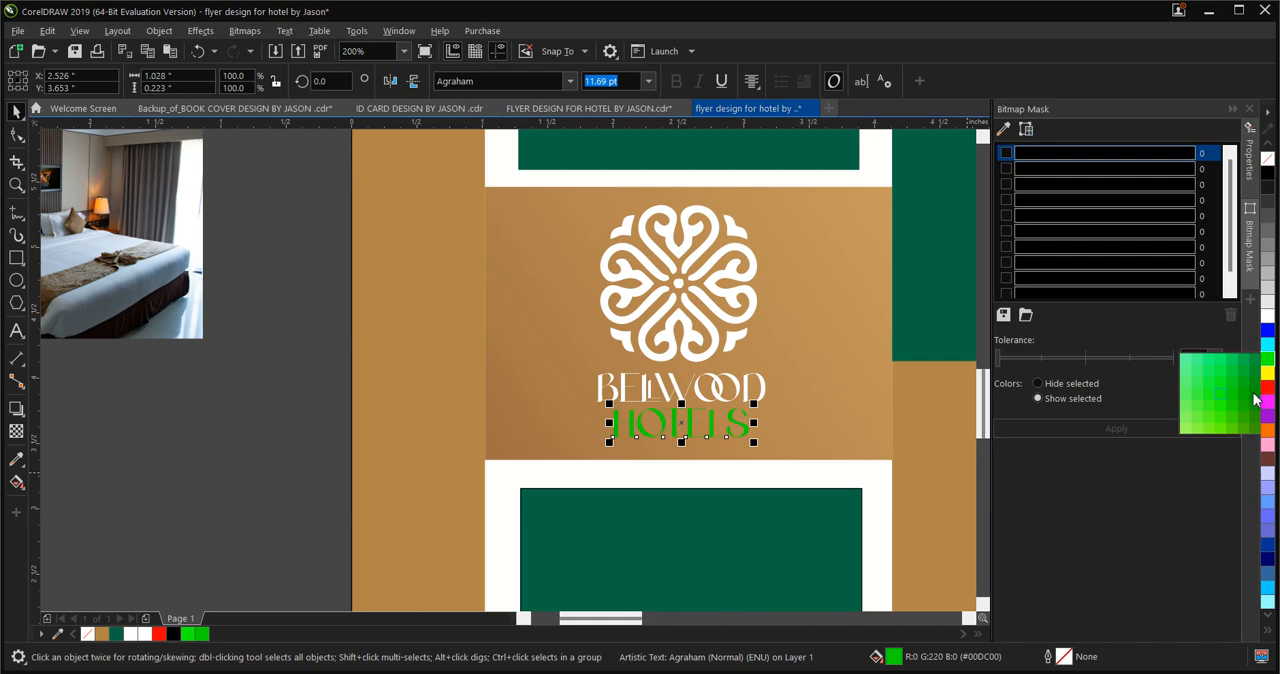
pyautogui.click(1254, 399)
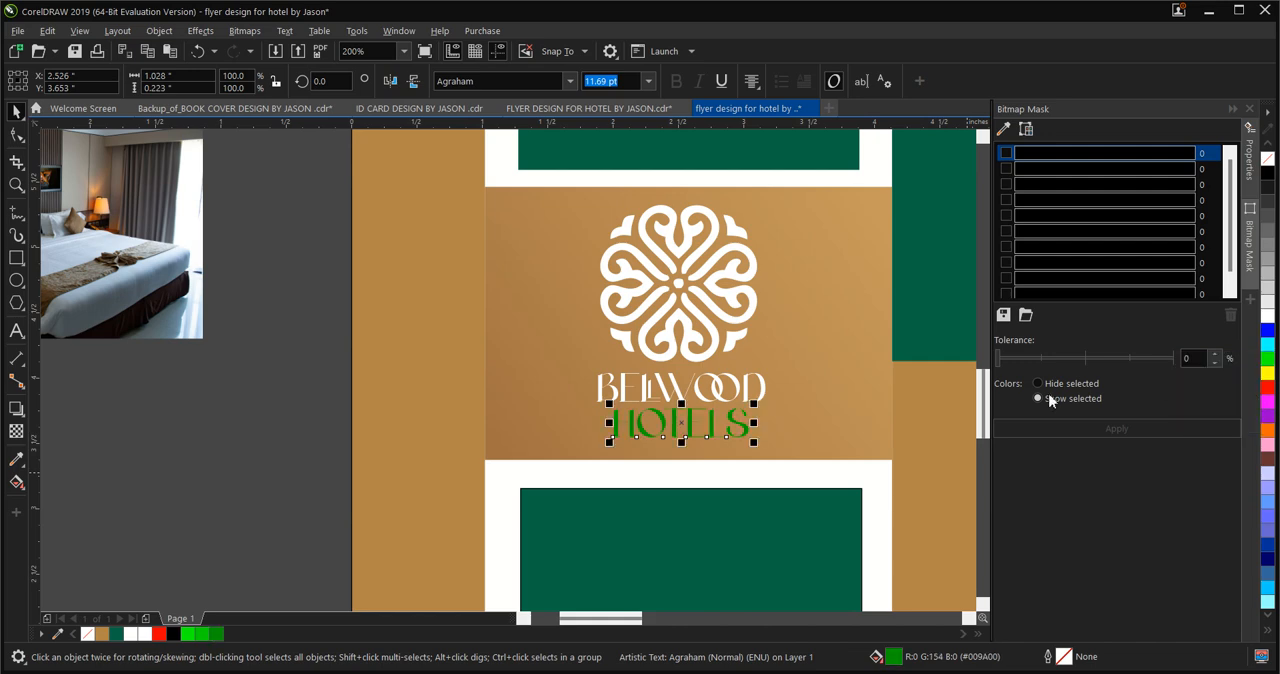
pyautogui.click(1268, 363)
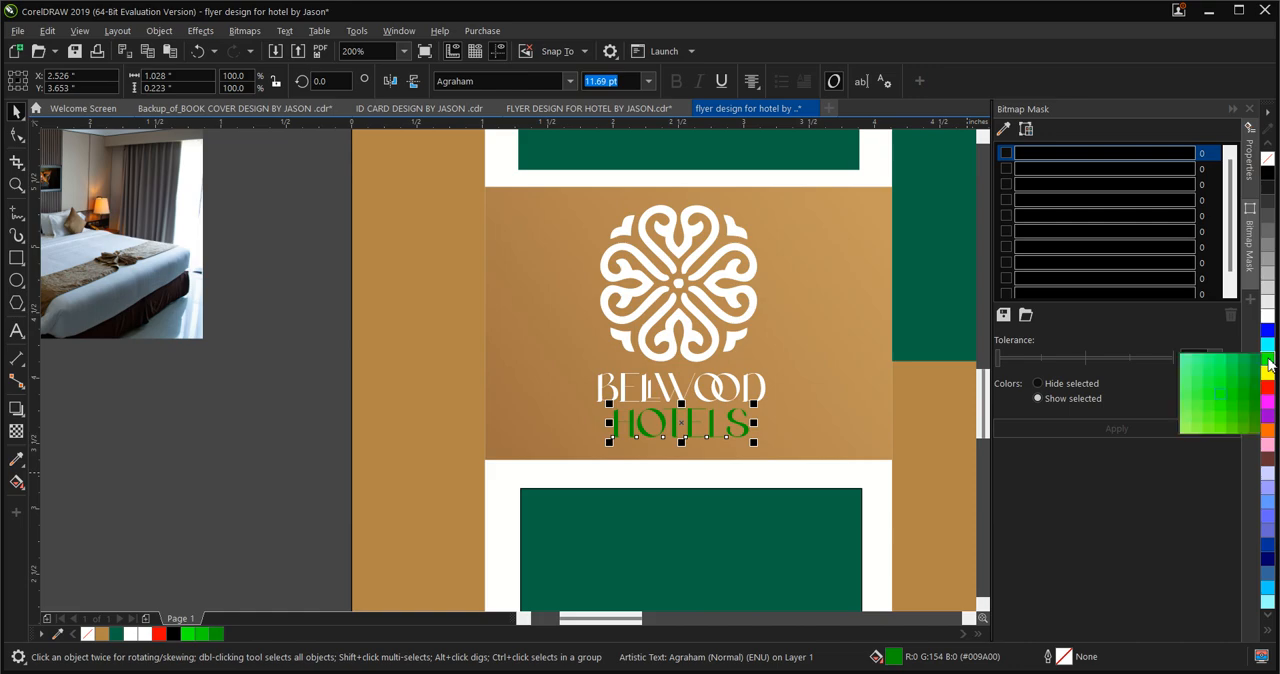
pyautogui.click(1230, 406)
# Enlarge the BELLWOOD text on the header photo to about 2.86 in wide and move it above the HOTELS text
pyautogui.click(680, 398)
pyautogui.scroll(-3, 549, 448)
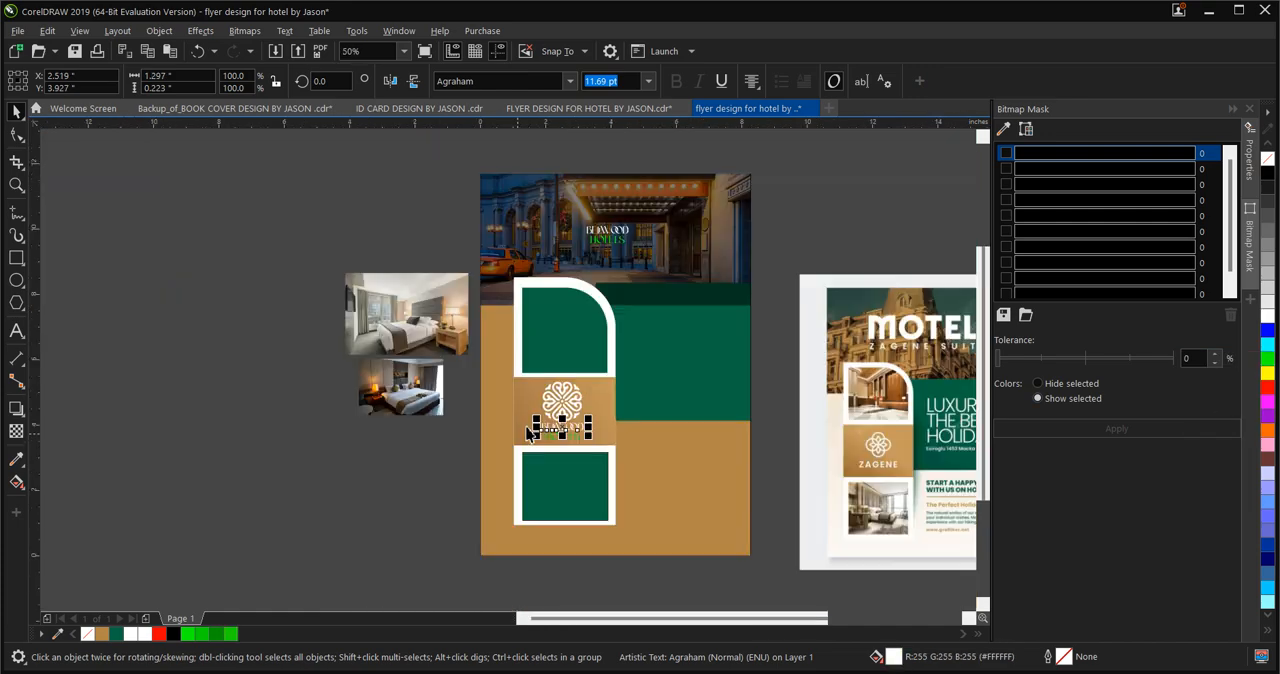
pyautogui.scroll(2, 600, 433)
pyautogui.scroll(-2, 575, 473)
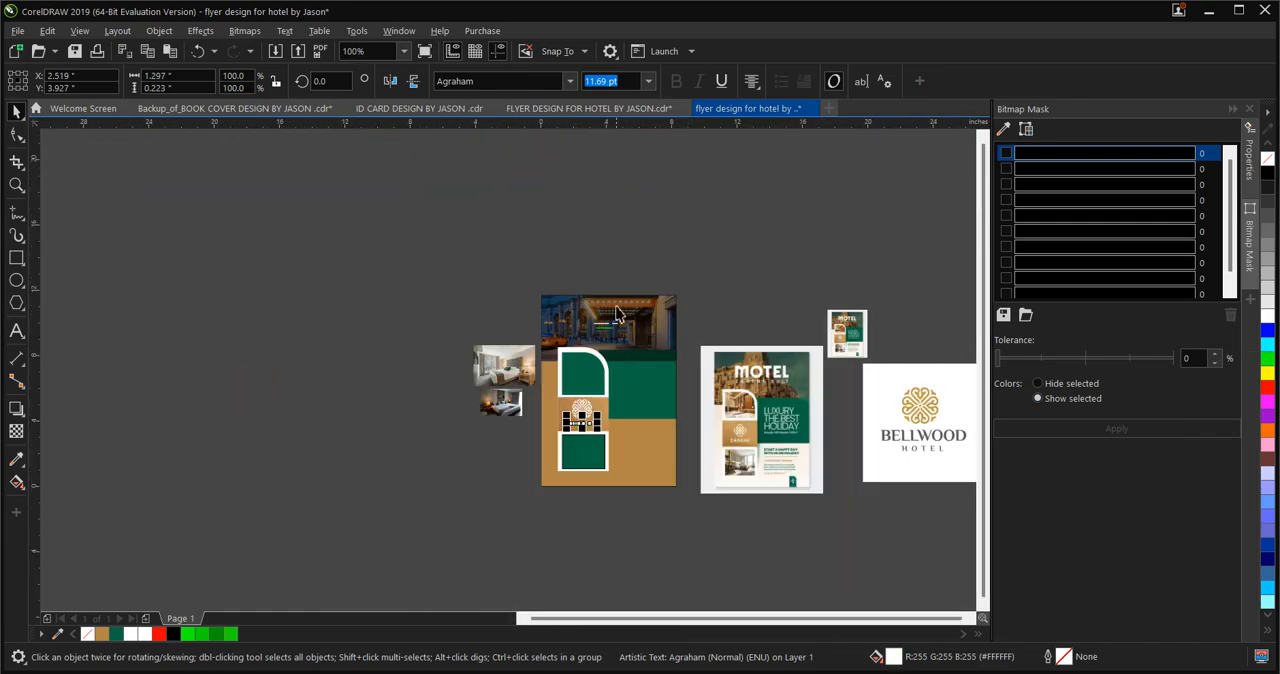
pyautogui.scroll(5, 613, 397)
pyautogui.scroll(-1, 613, 397)
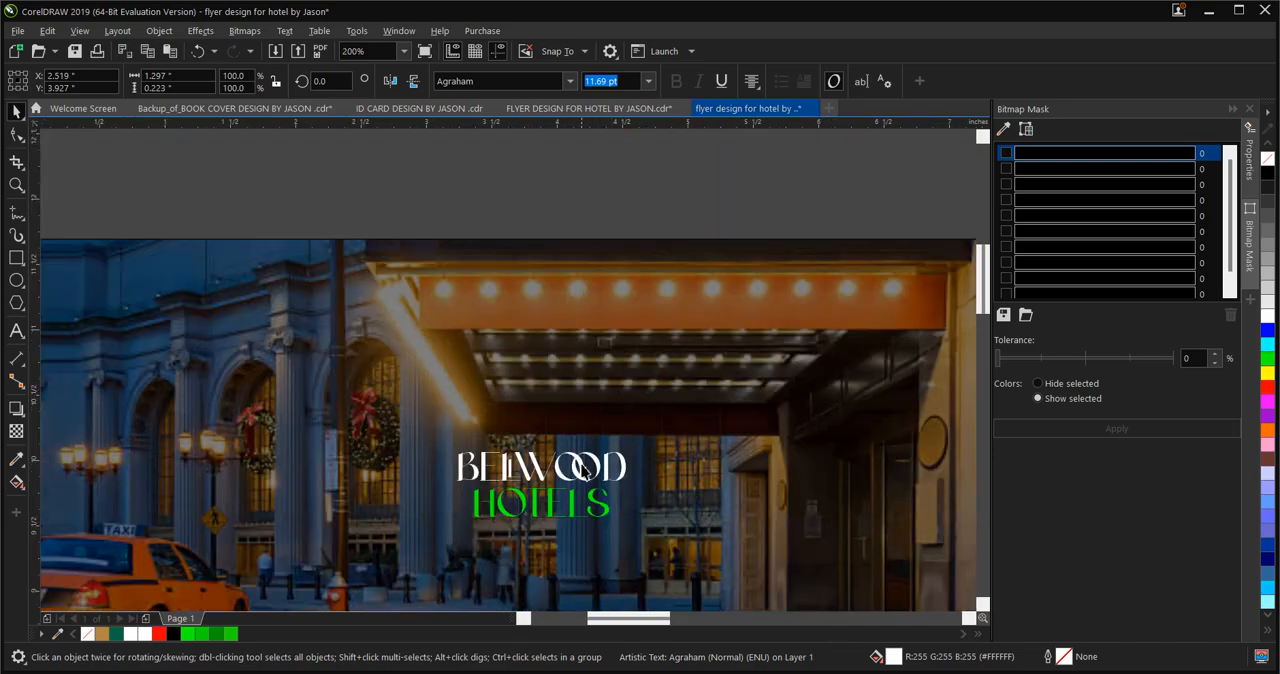
pyautogui.scroll(-3, 583, 376)
pyautogui.scroll(2, 584, 389)
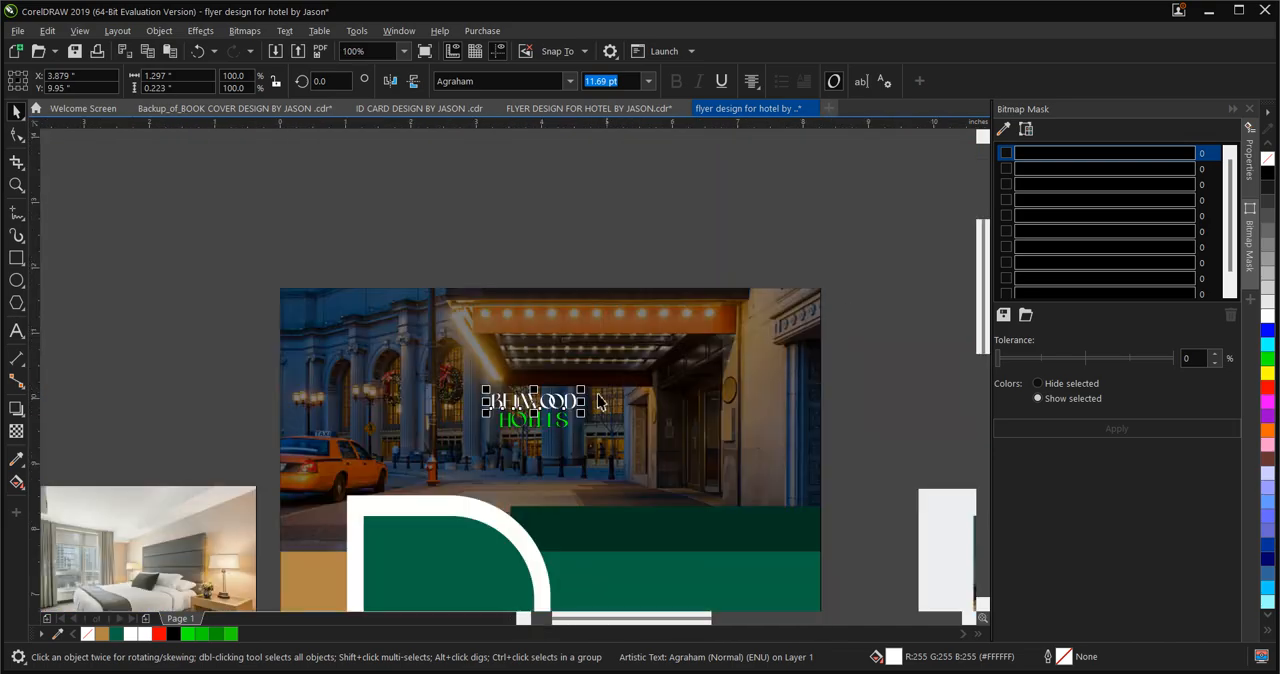
pyautogui.moveTo(585, 386); pyautogui.dragTo(632, 385)
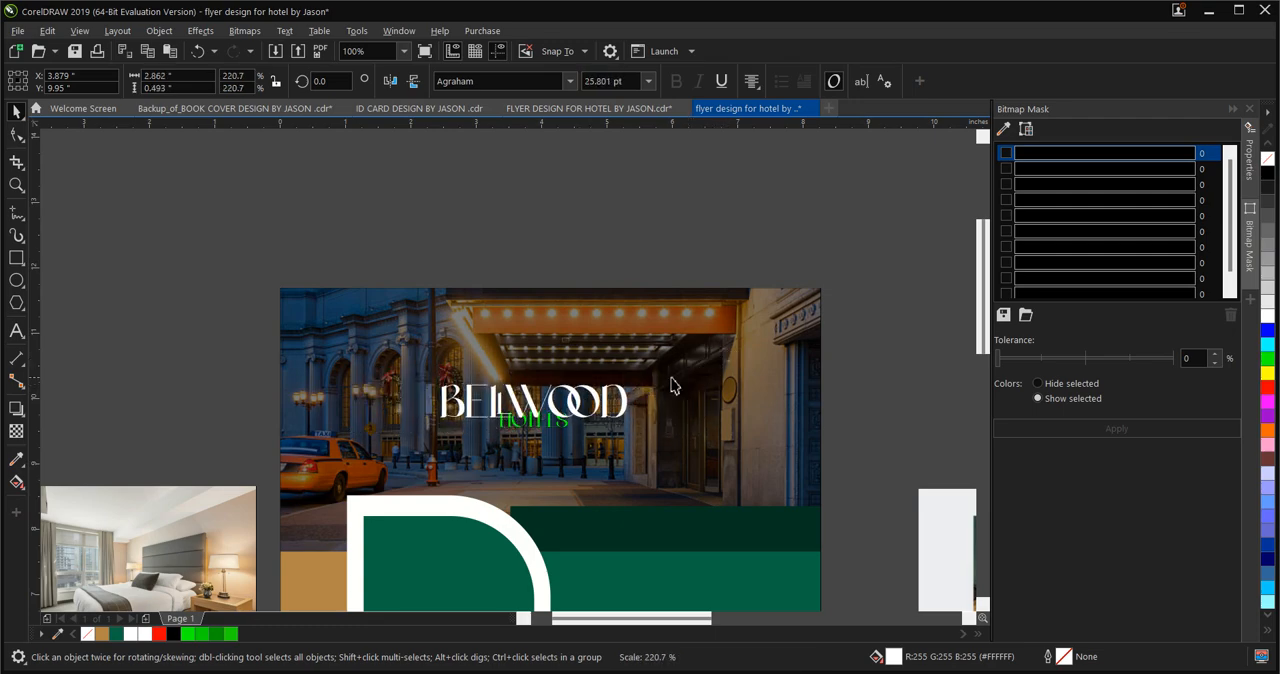
pyautogui.scroll(-1, 632, 390)
pyautogui.scroll(1, 640, 368)
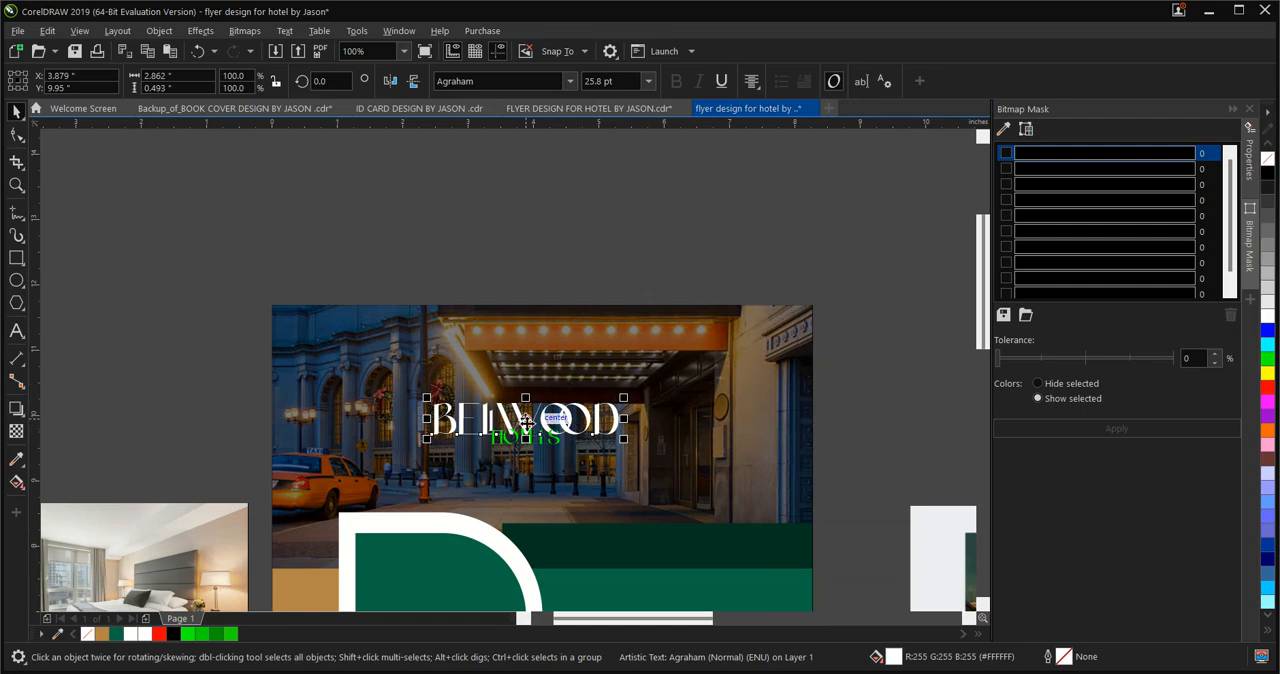
pyautogui.moveTo(527, 427); pyautogui.dragTo(529, 410)
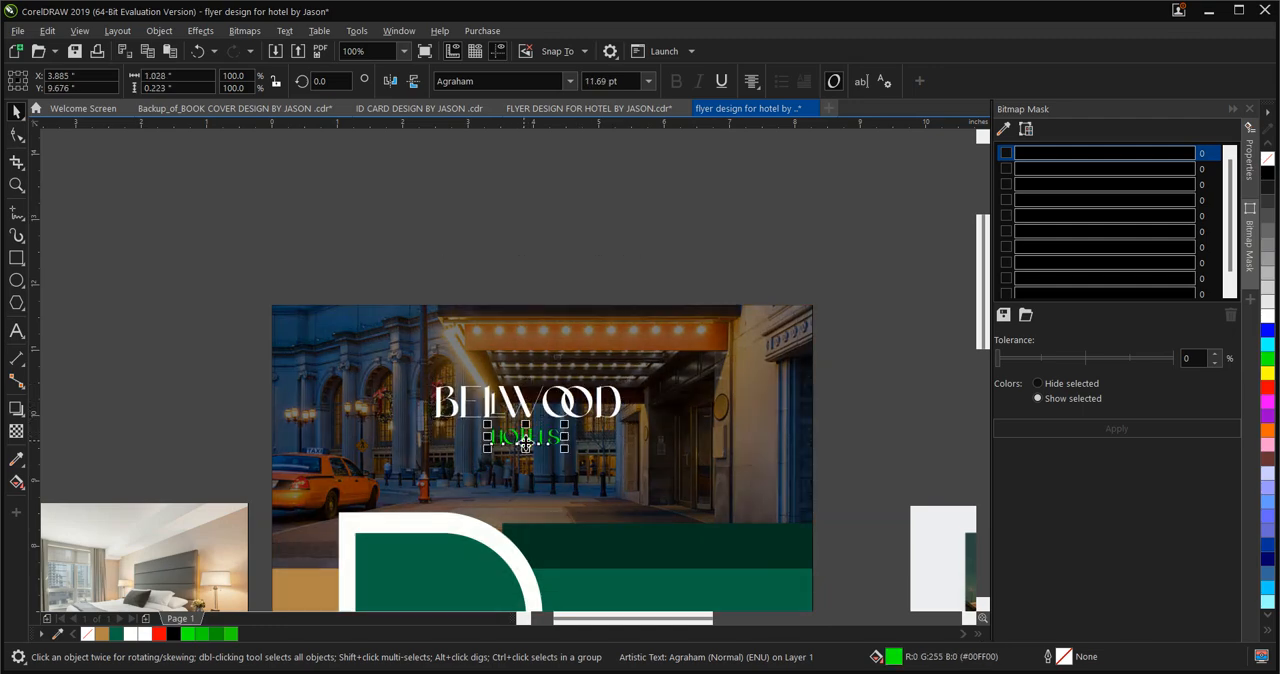
# Replace the green HOTELS text on the header photo with "luxury hotel & suites"
pyautogui.click(545, 437)
pyautogui.click(557, 437)
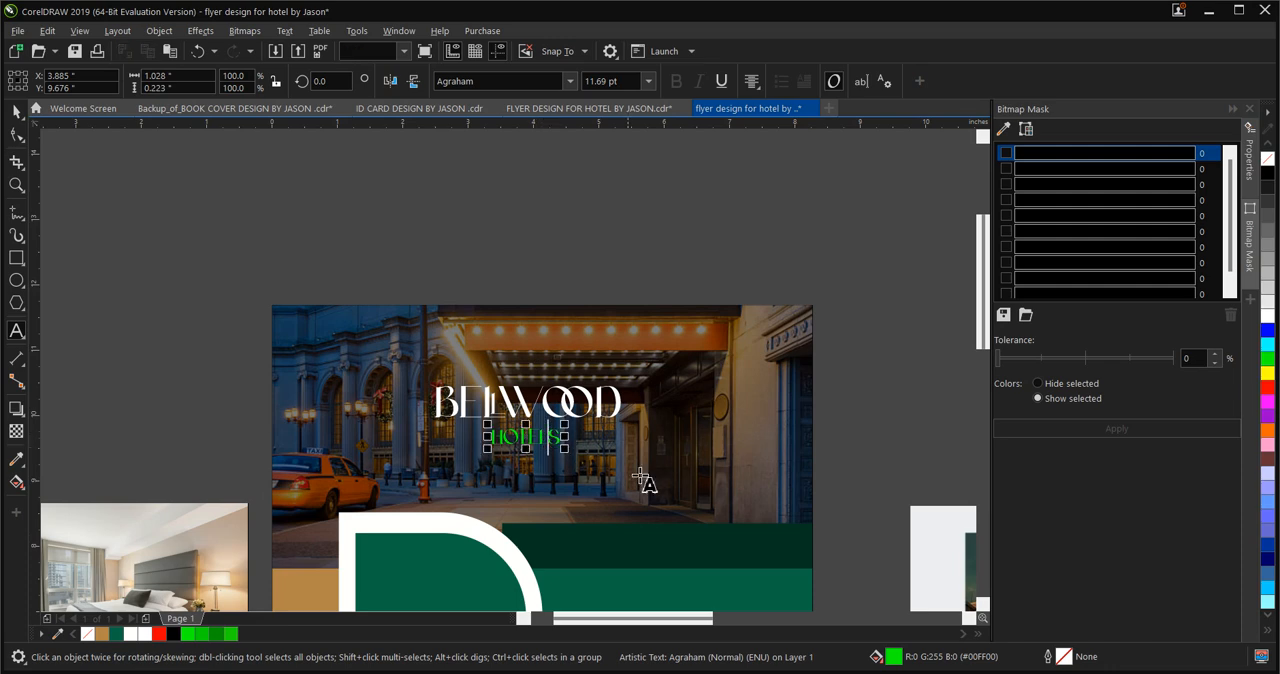
pyautogui.press('Escape')
pyautogui.press('Escape')
pyautogui.press('BackSpace')
pyautogui.press('BackSpace')
pyautogui.press('BackSpace')
pyautogui.press('BackSpace')
pyautogui.press('BackSpace')
pyautogui.press('BackSpace')
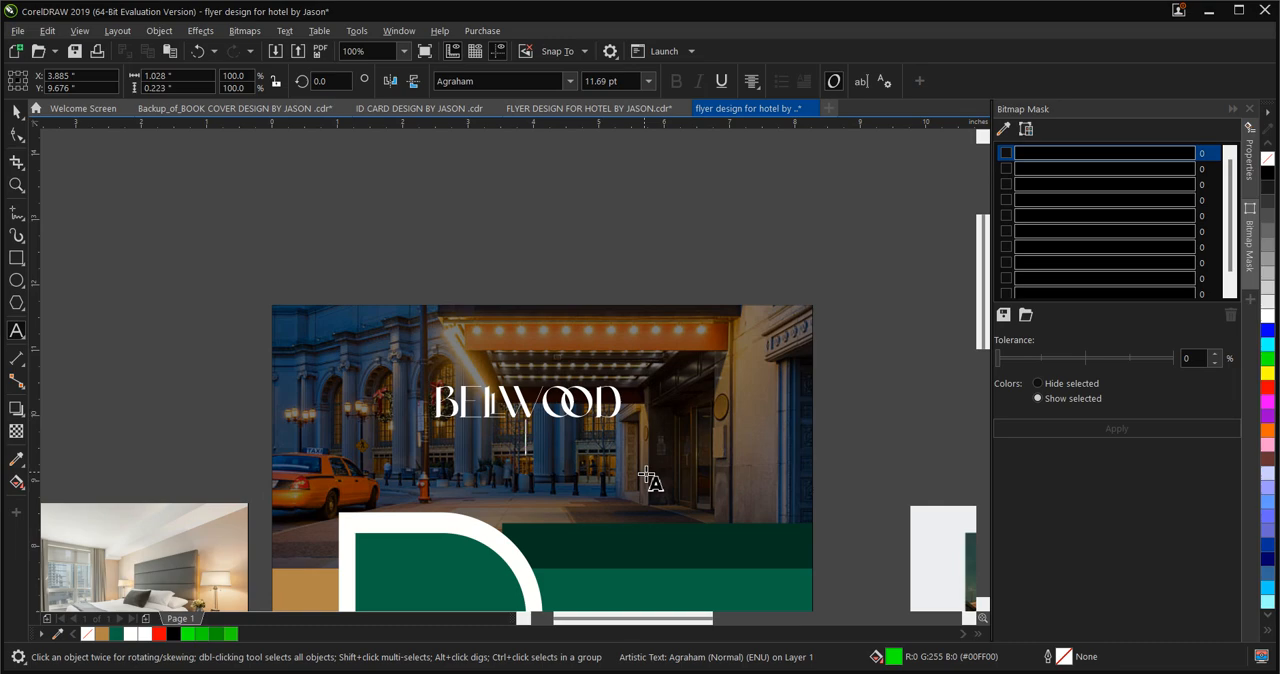
pyautogui.write('luuxury hotel')
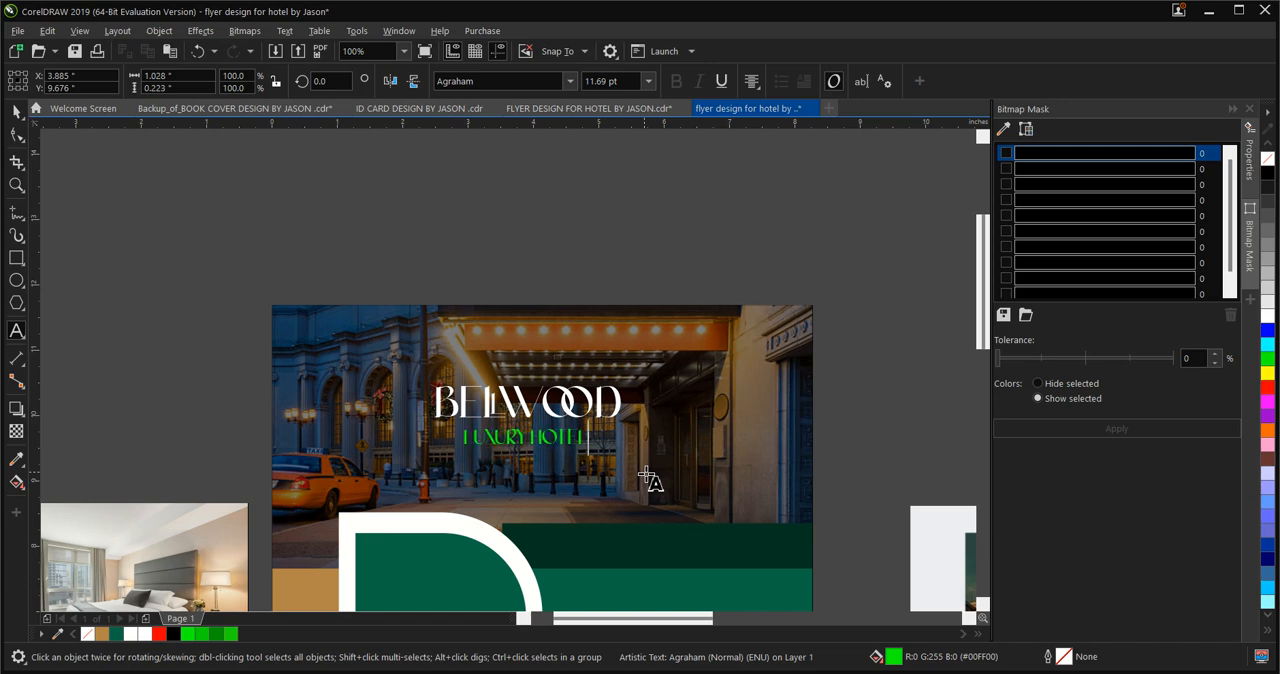
pyautogui.write(' &')
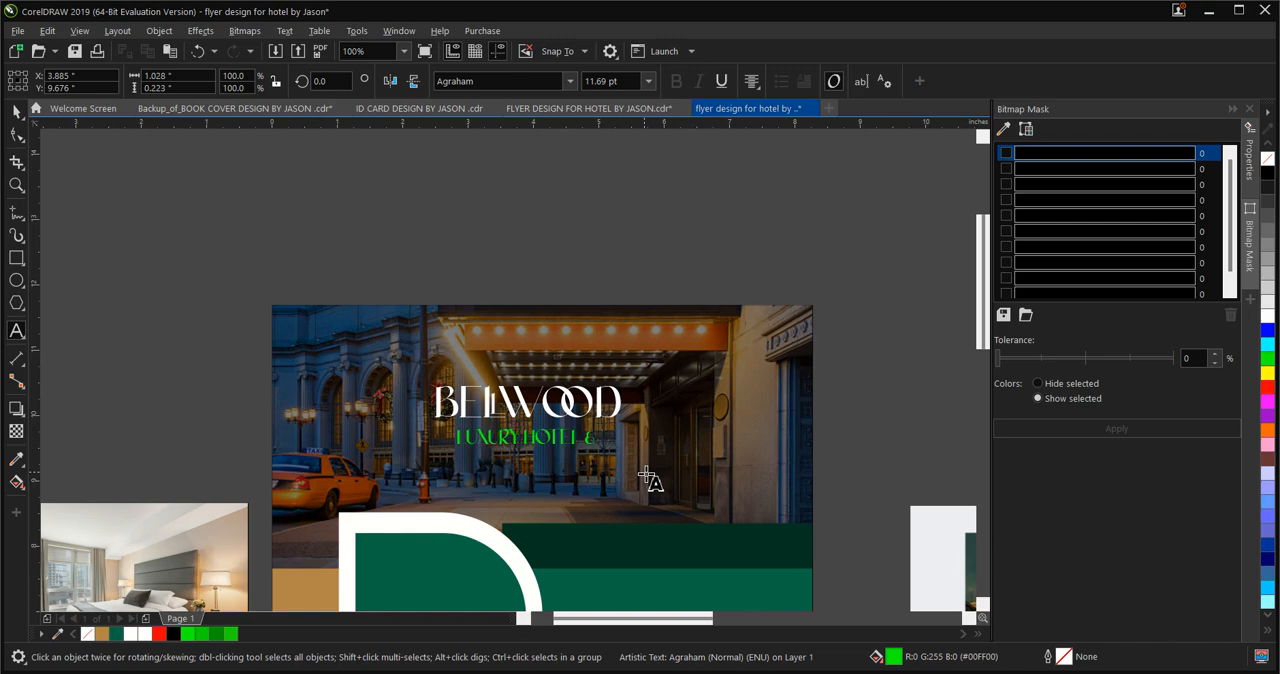
pyautogui.write(' suites')
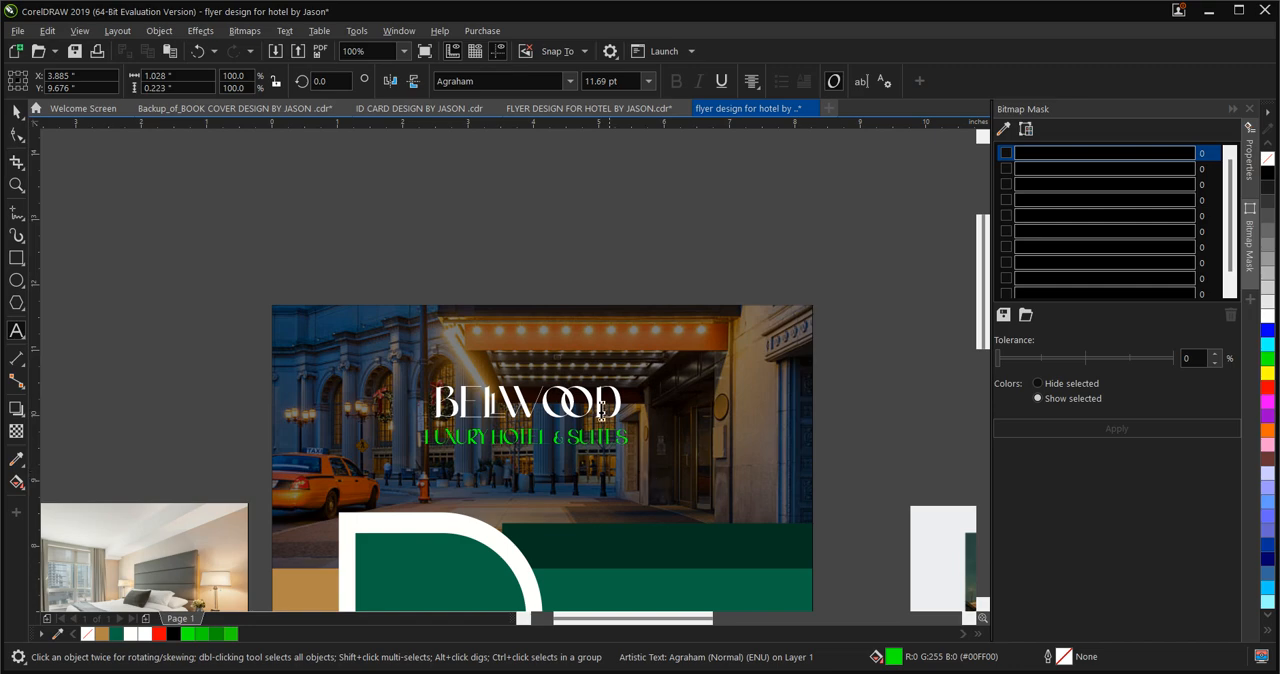
pyautogui.click(21, 119)
pyautogui.scroll(3, 650, 426)
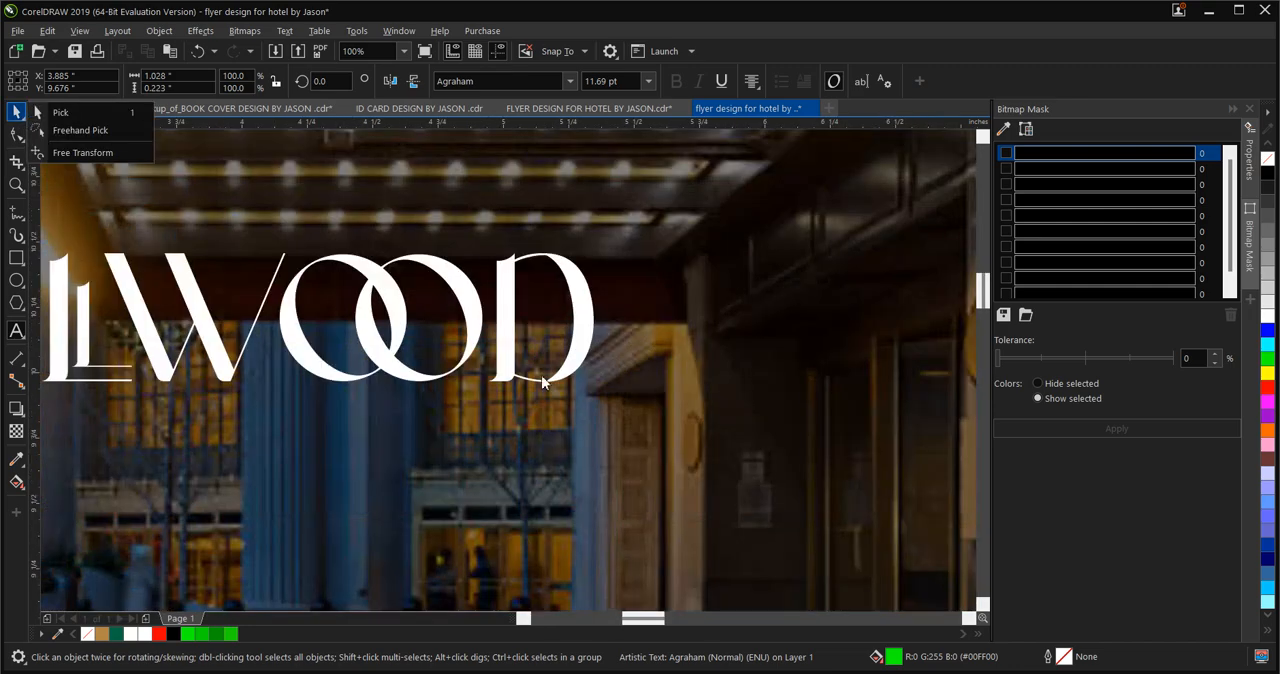
pyautogui.click(65, 116)
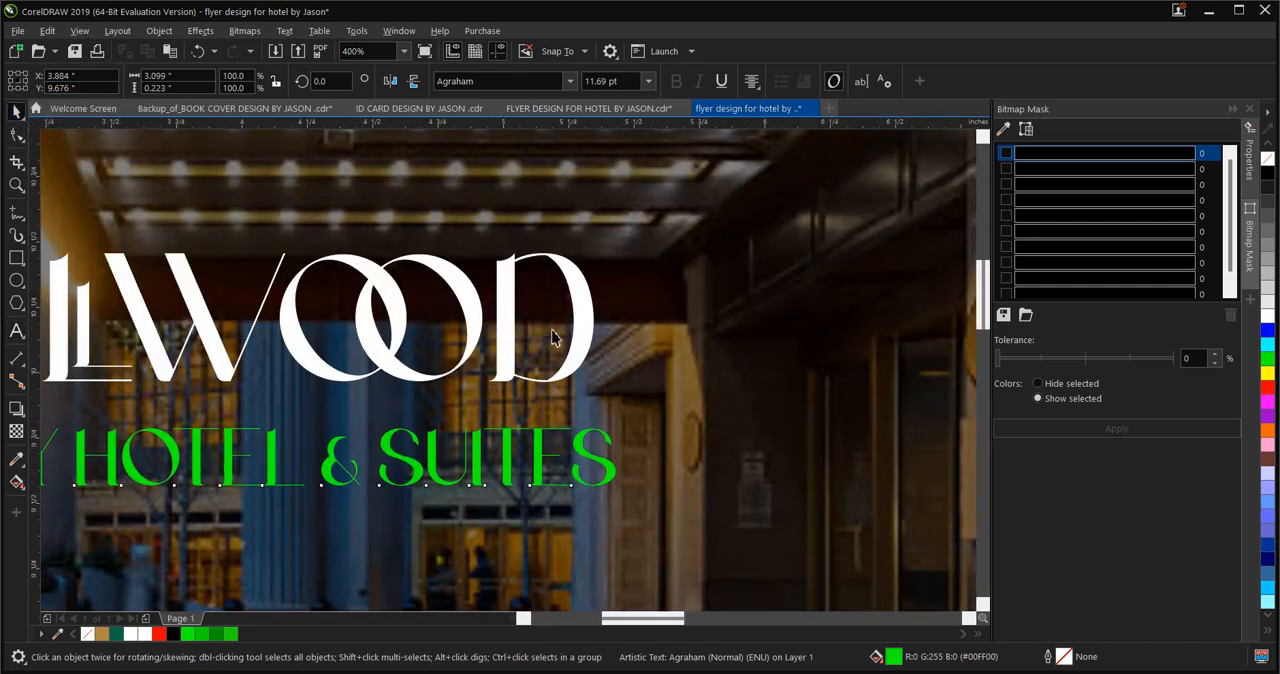
# Enlarge the header's BELLWOOD text until it is wider than the green tagline, and move the tagline slightly down beneath it
pyautogui.scroll(-2, 550, 357)
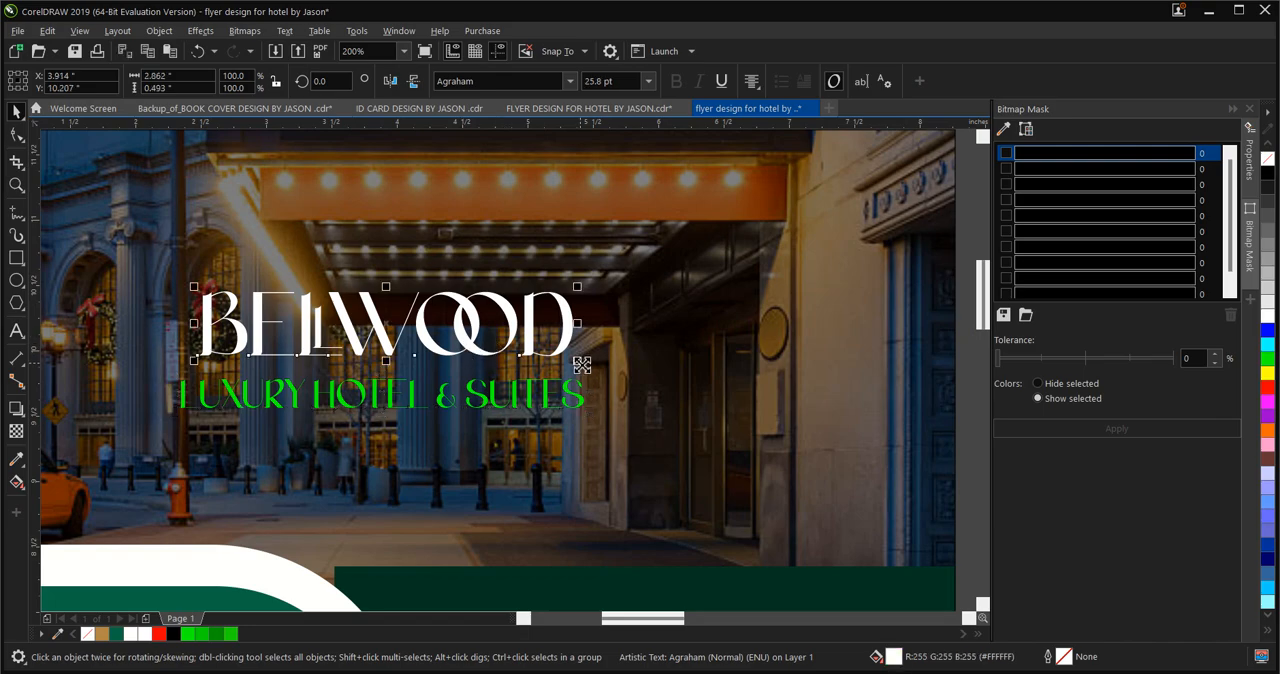
pyautogui.moveTo(577, 360); pyautogui.dragTo(672, 415)
pyautogui.click(530, 410)
pyautogui.click(529, 401)
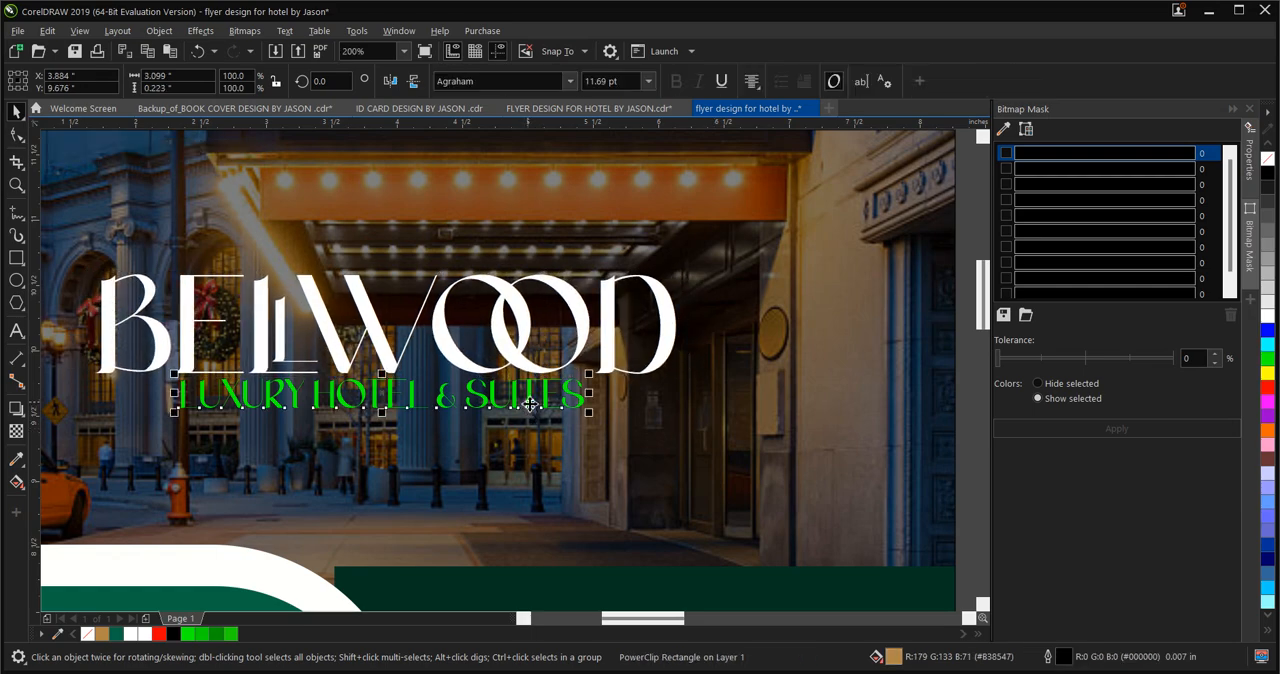
pyautogui.moveTo(383, 394); pyautogui.dragTo(387, 412)
pyautogui.scroll(-2, 472, 315)
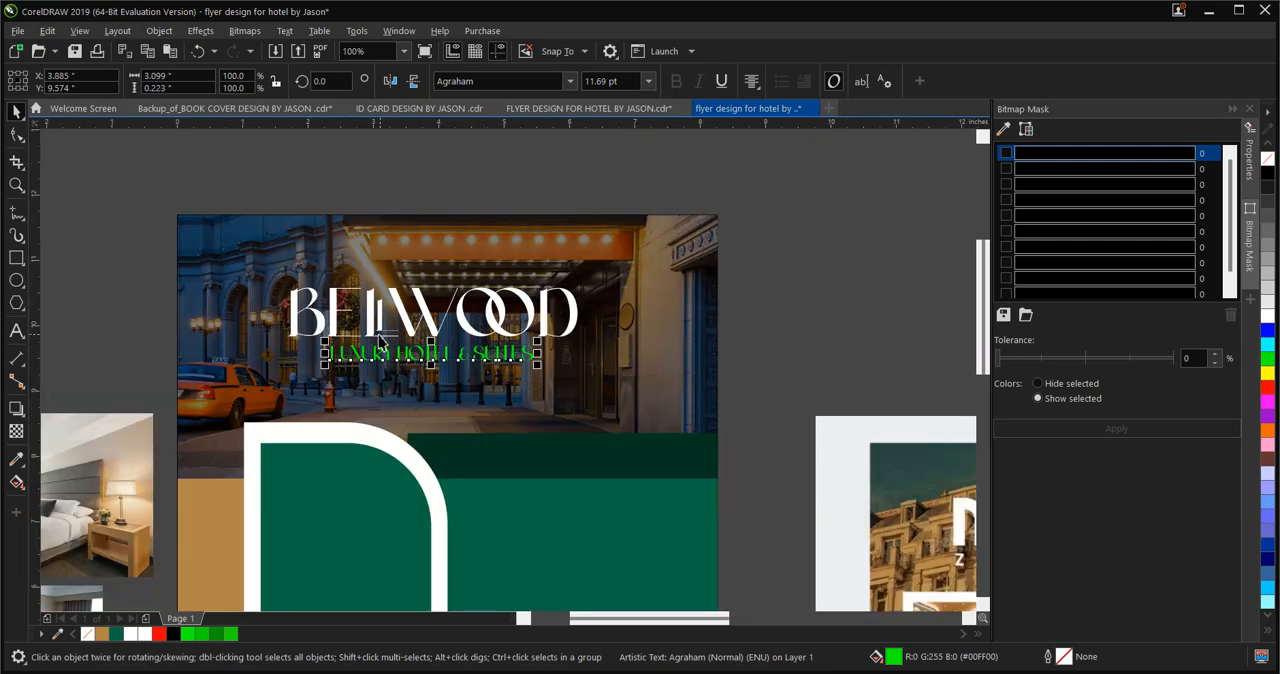
# Open the flyer background's PowerClip contents and widen the dark transparent overlay on the hotel photo to about 8.87 in
pyautogui.click(537, 441)
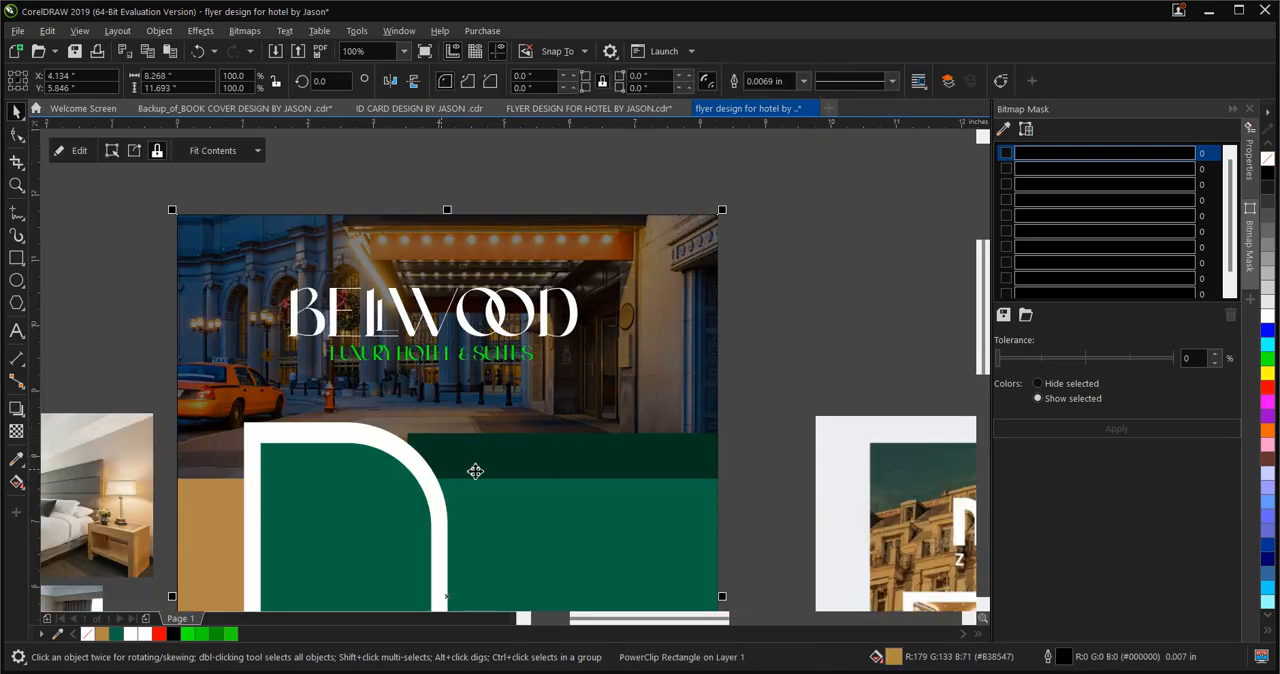
pyautogui.doubleClick(624, 425)
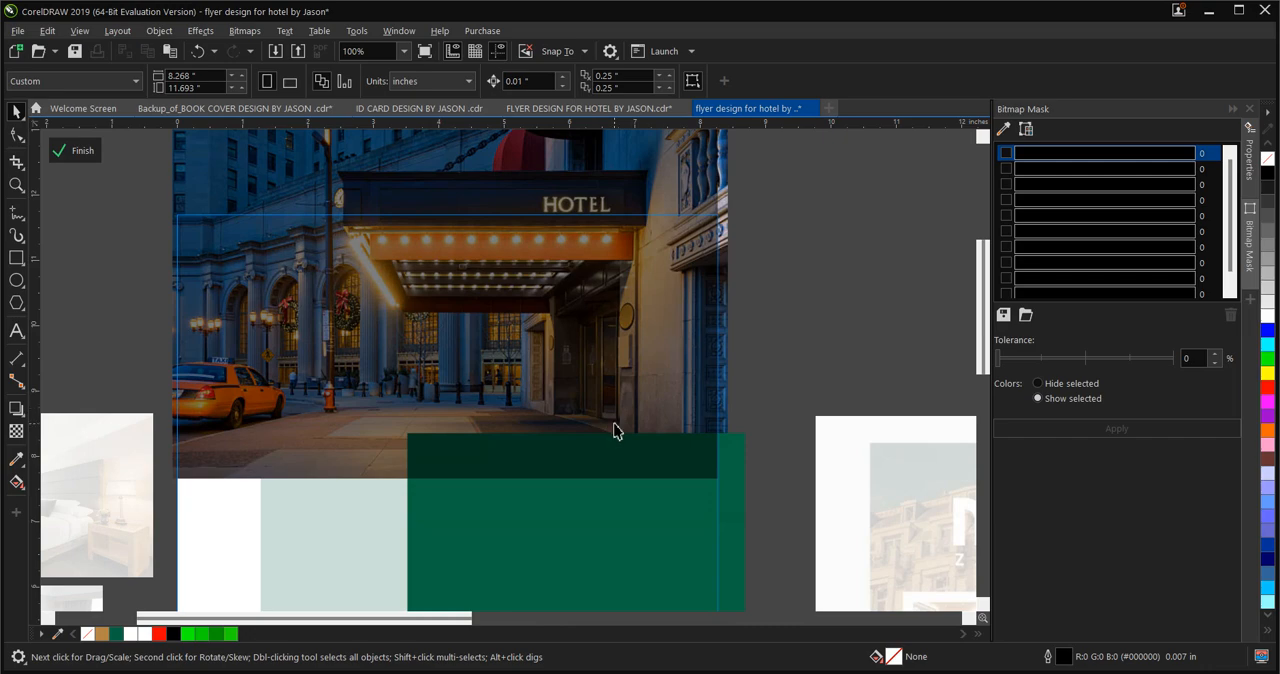
pyautogui.click(614, 430)
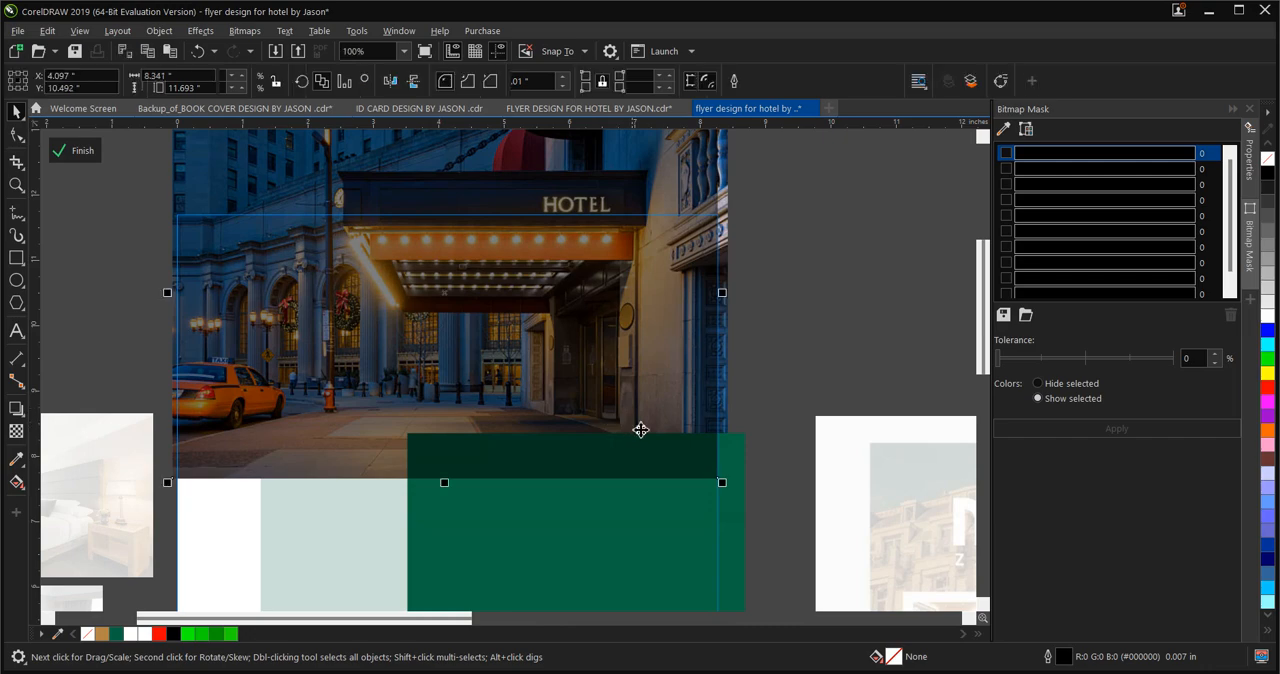
pyautogui.click(727, 422)
pyautogui.click(665, 438)
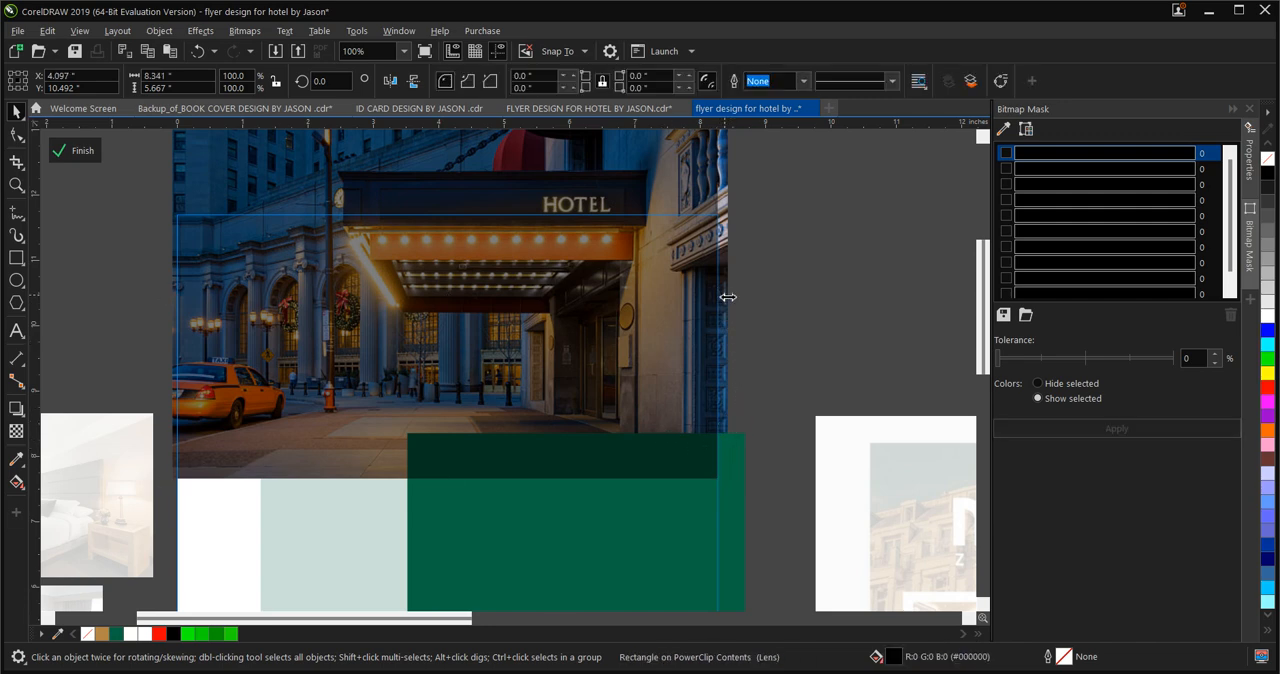
pyautogui.moveTo(722, 293); pyautogui.dragTo(758, 300)
# Send the dark overlay rectangle back one level so it sits behind the green rectangle
pyautogui.rightClick(641, 268)
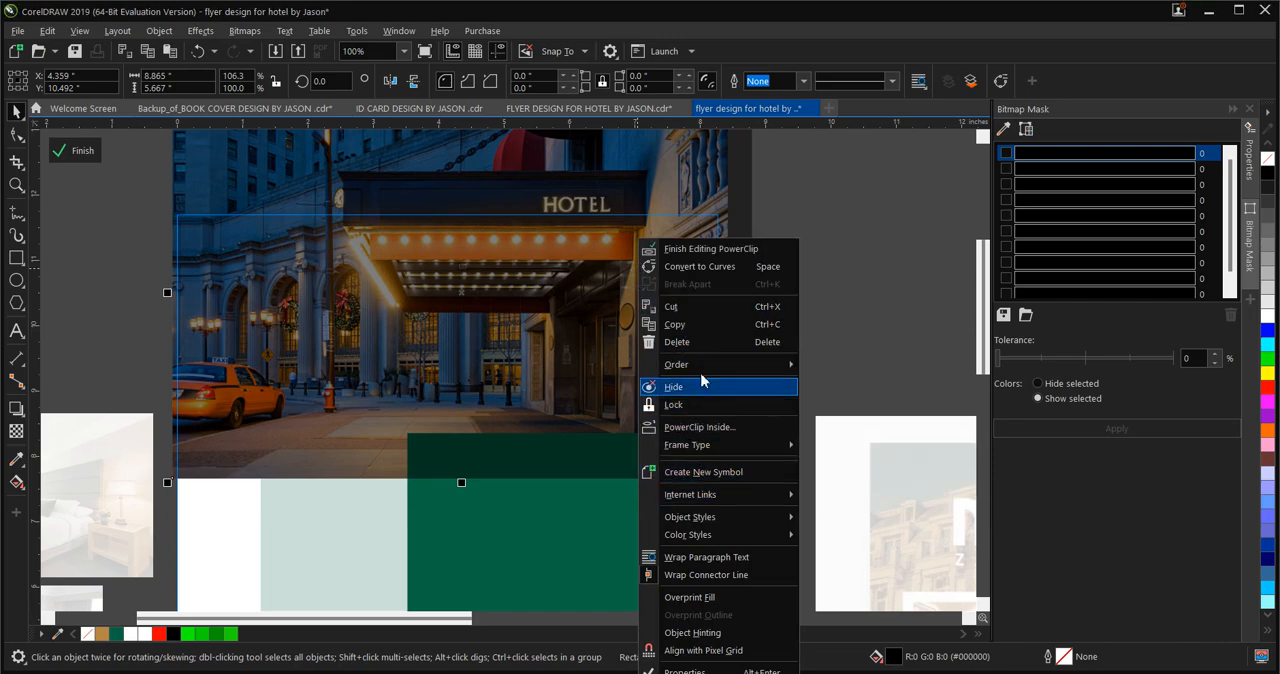
pyautogui.moveTo(740, 366)
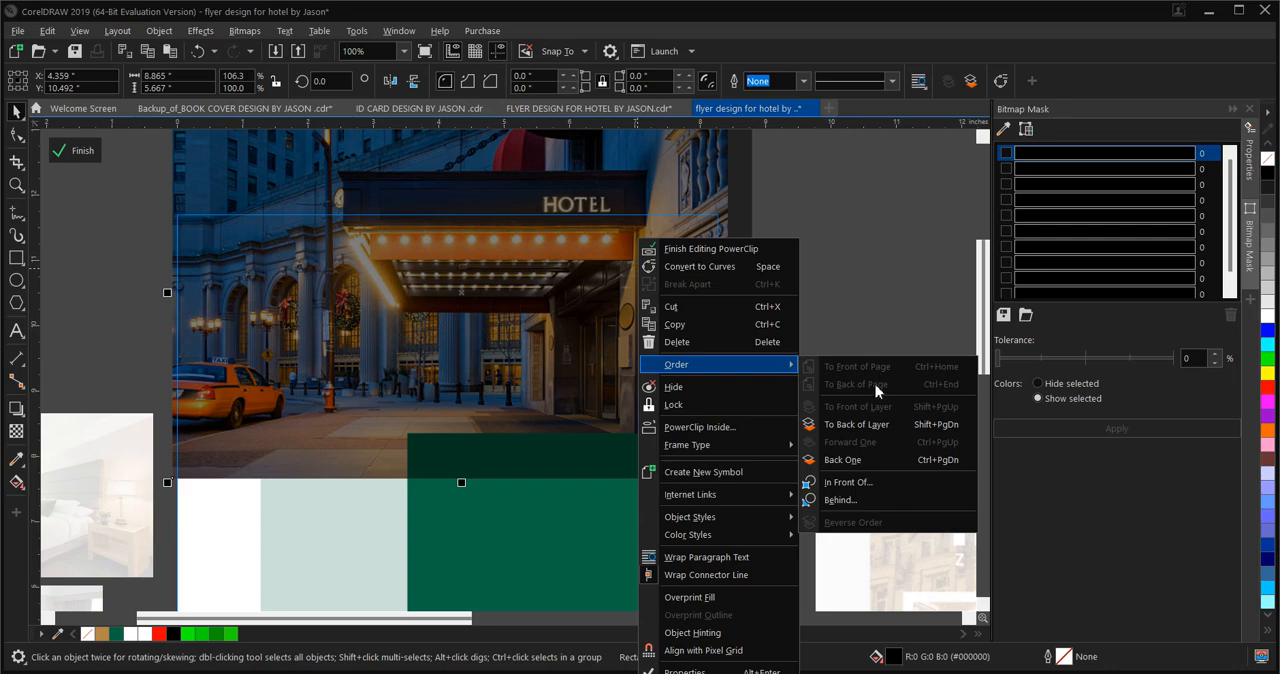
pyautogui.click(845, 462)
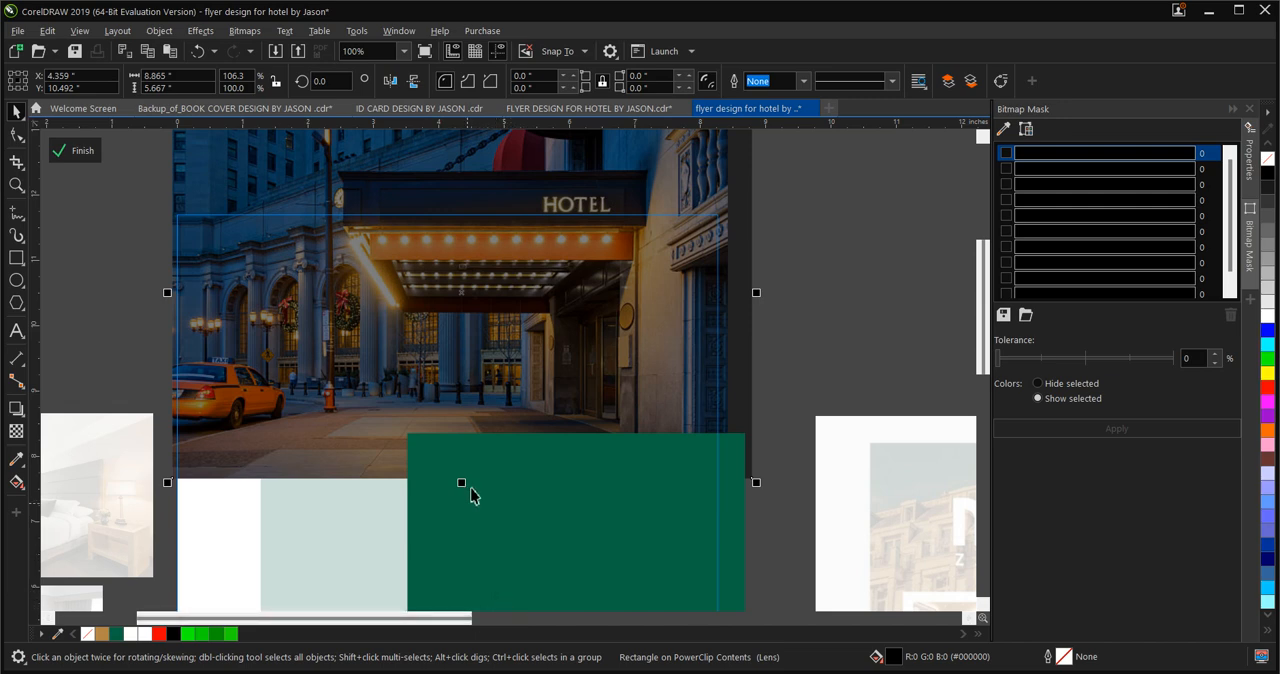
# Shorten the green rectangle in the PowerClip to about 3.61 in tall, widen it to about 6.04 in, and finish editing the contents
pyautogui.click(506, 528)
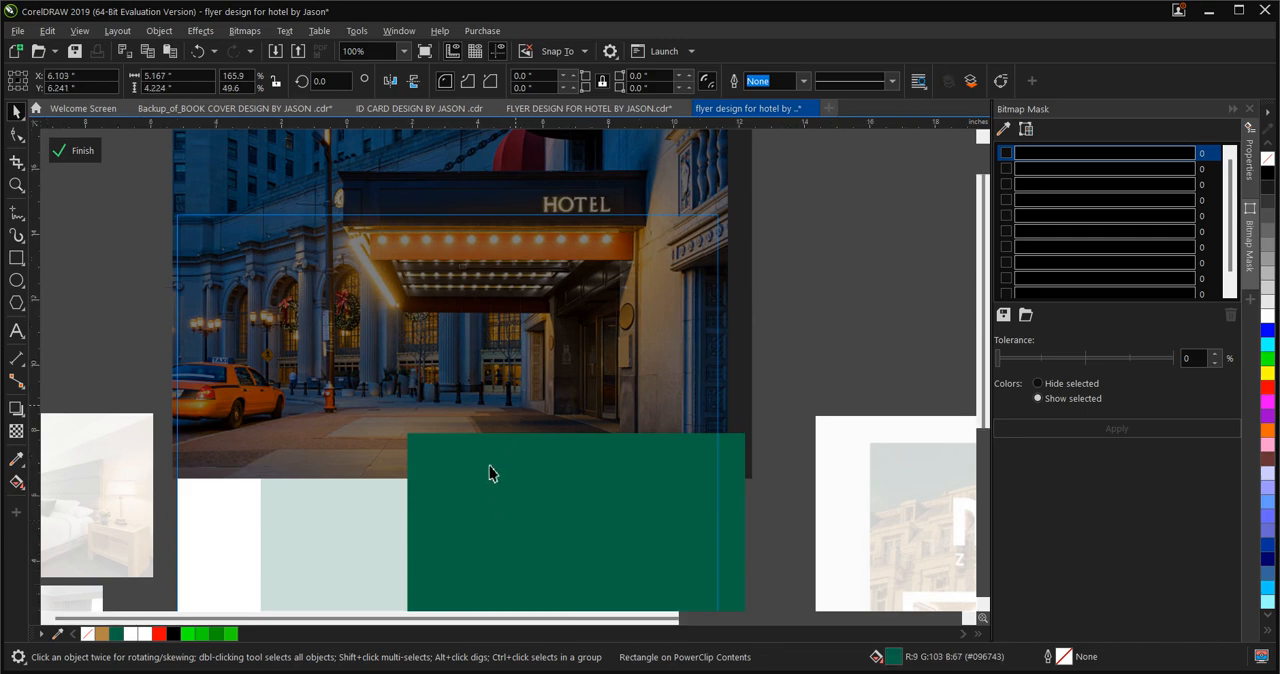
pyautogui.press('F3')
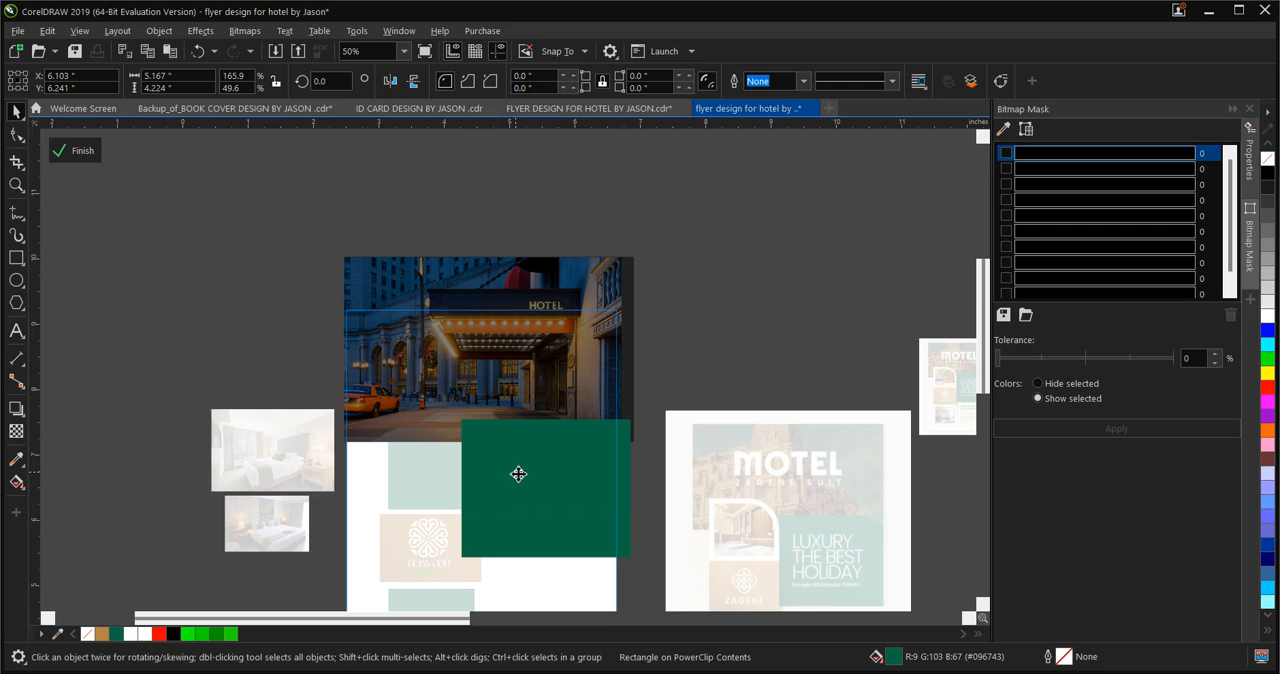
pyautogui.scroll(2, 518, 474)
pyautogui.moveTo(583, 364); pyautogui.dragTo(593, 406)
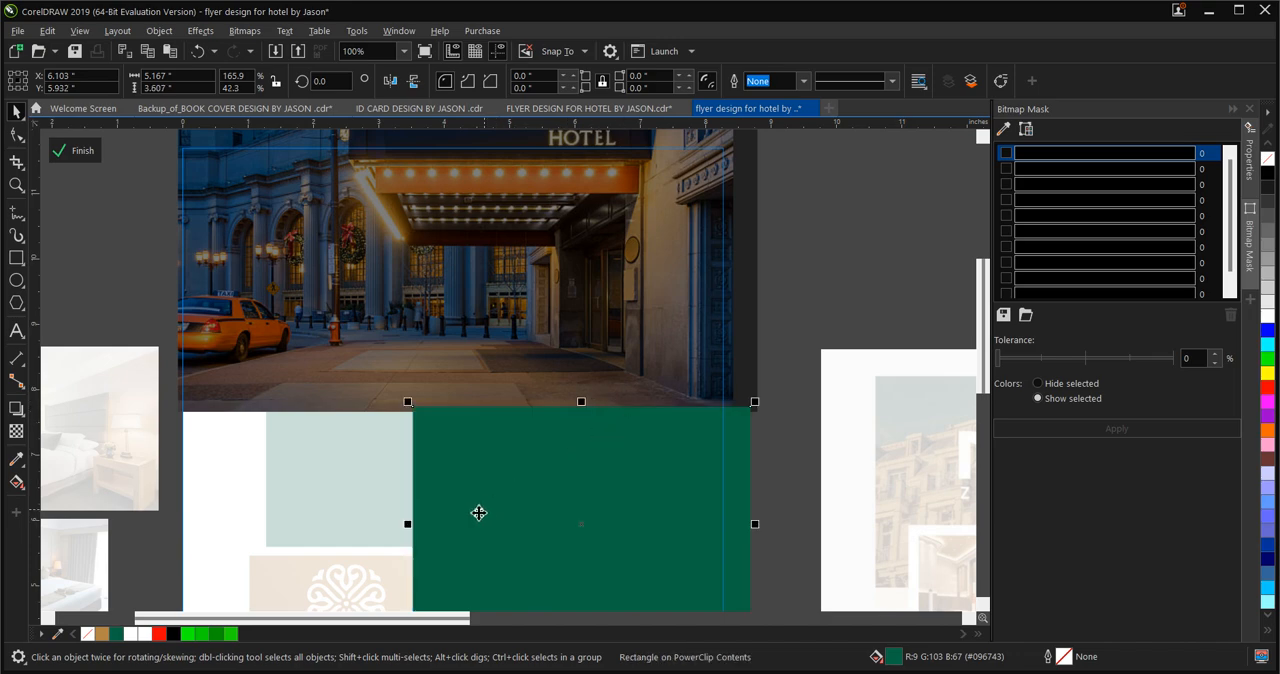
pyautogui.moveTo(407, 524); pyautogui.dragTo(351, 536)
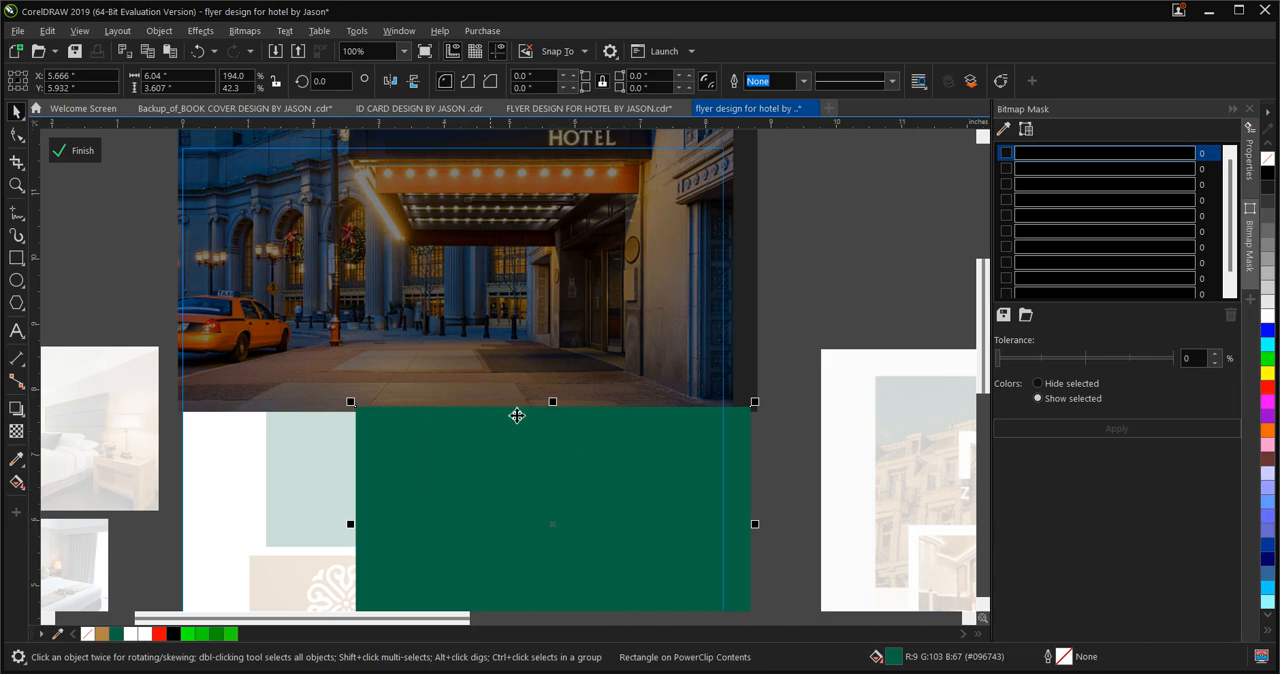
pyautogui.click(88, 151)
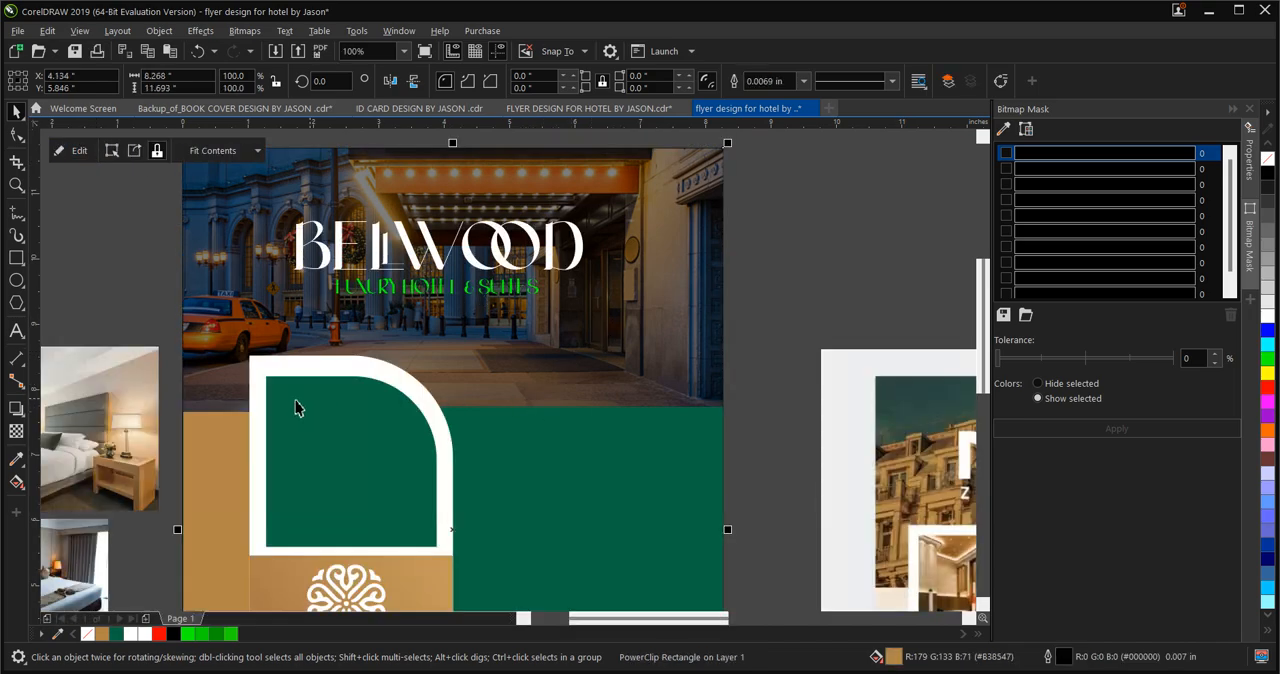
# Move the green rectangle slightly up over the photo's lower edge and extend it downward to about 4.34 in tall
pyautogui.scroll(3, 297, 403)
pyautogui.scroll(-1, 289, 429)
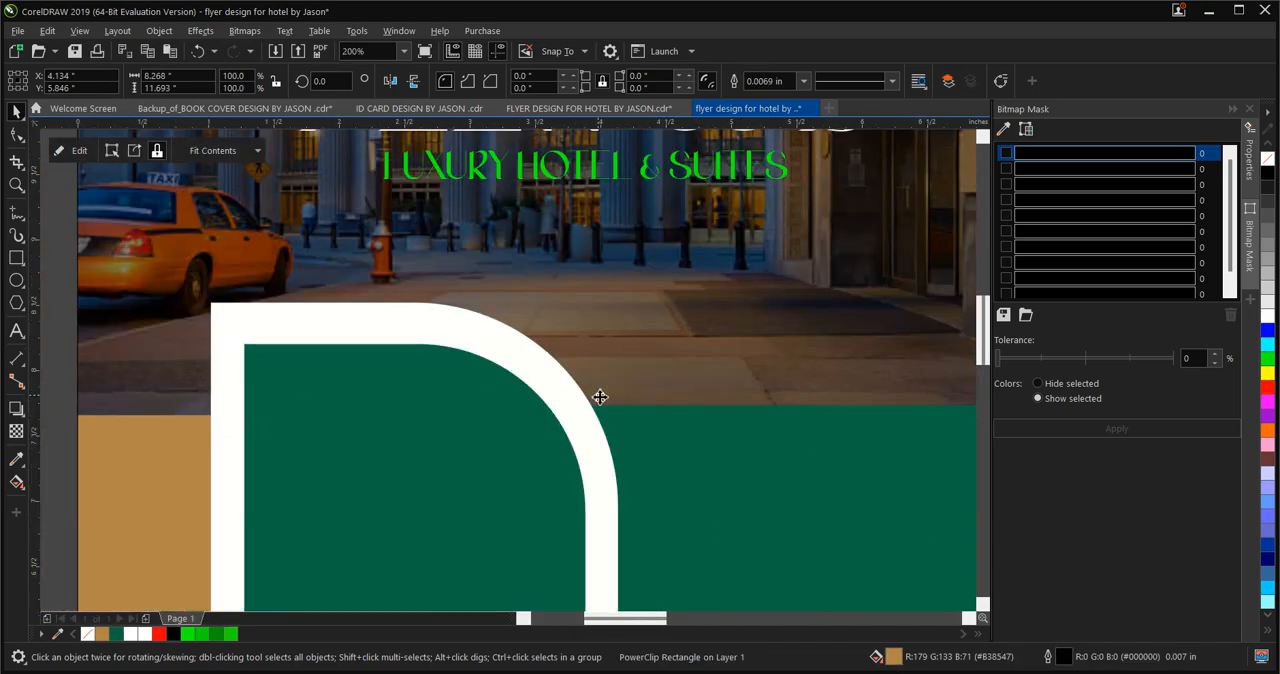
pyautogui.scroll(-2, 449, 406)
pyautogui.scroll(-1, 416, 391)
pyautogui.scroll(2, 612, 445)
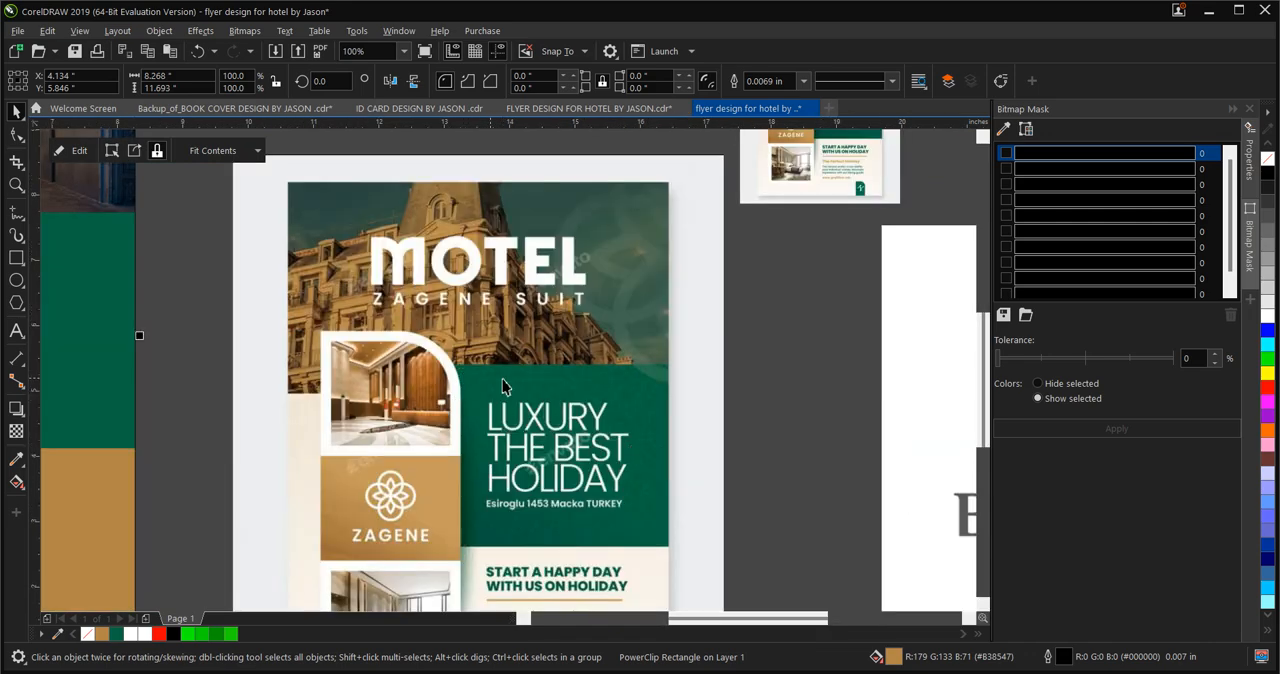
pyautogui.scroll(2, 502, 379)
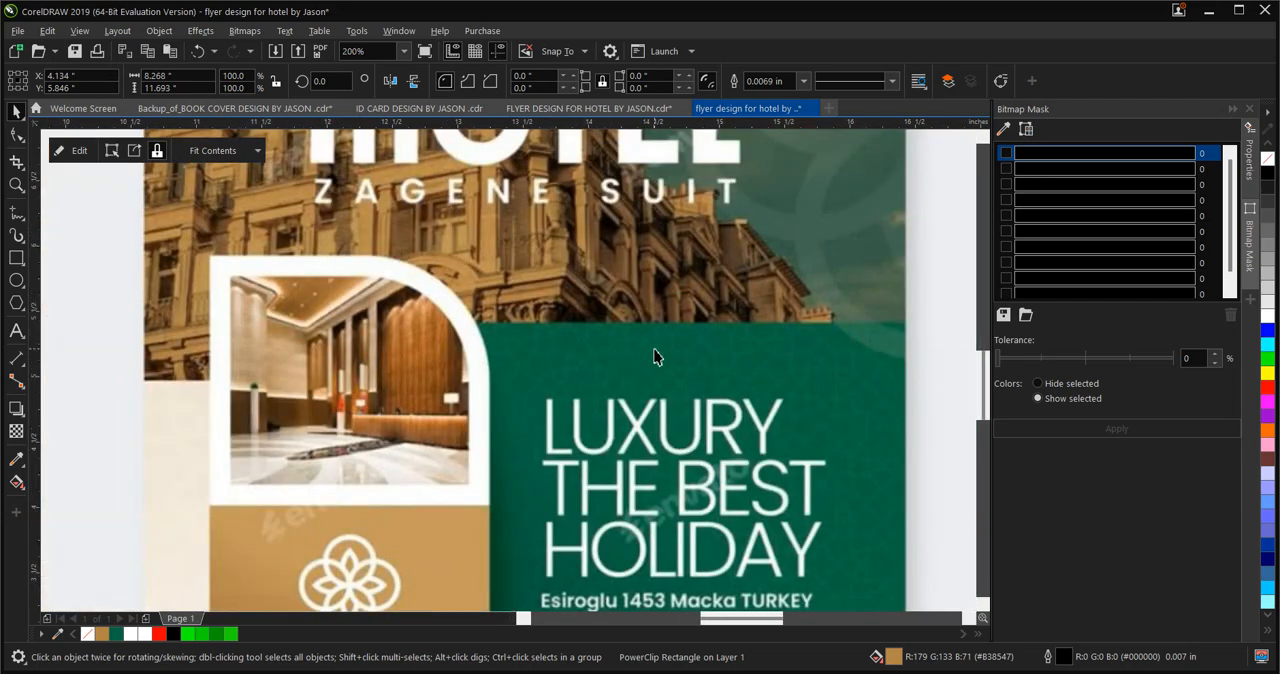
pyautogui.scroll(-3, 655, 357)
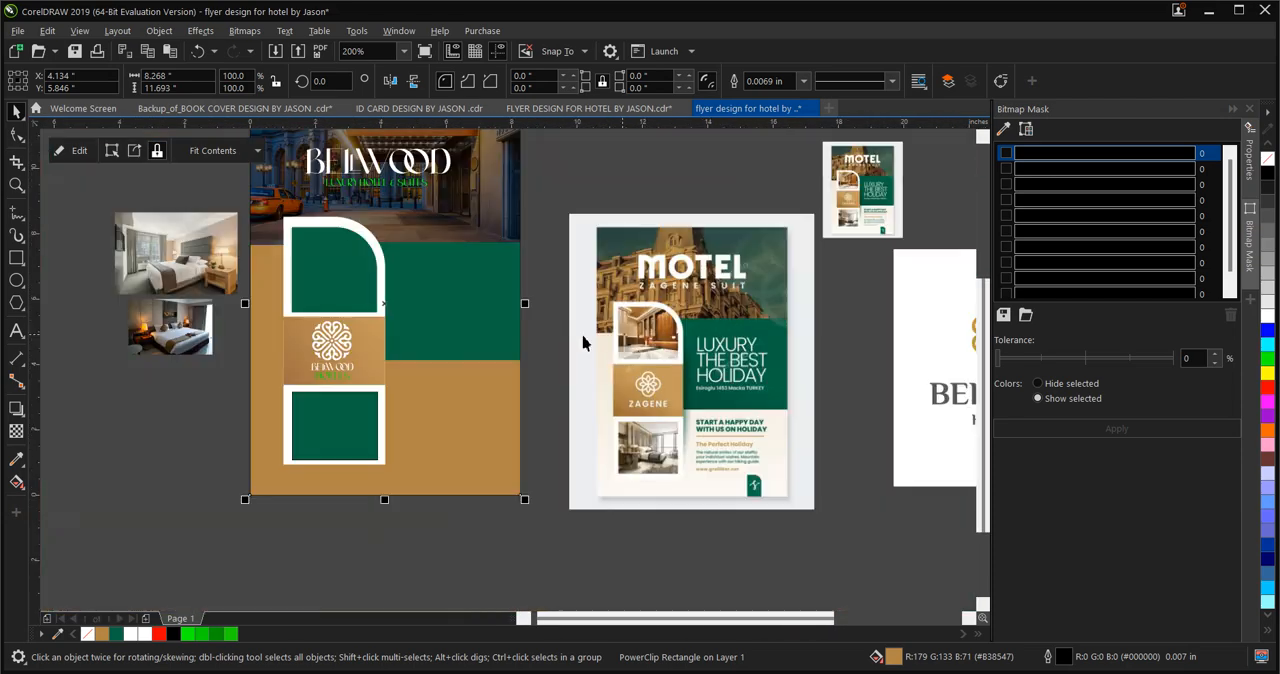
pyautogui.keyDown('ctrl'); pyautogui.click(436, 276); pyautogui.keyUp('ctrl')
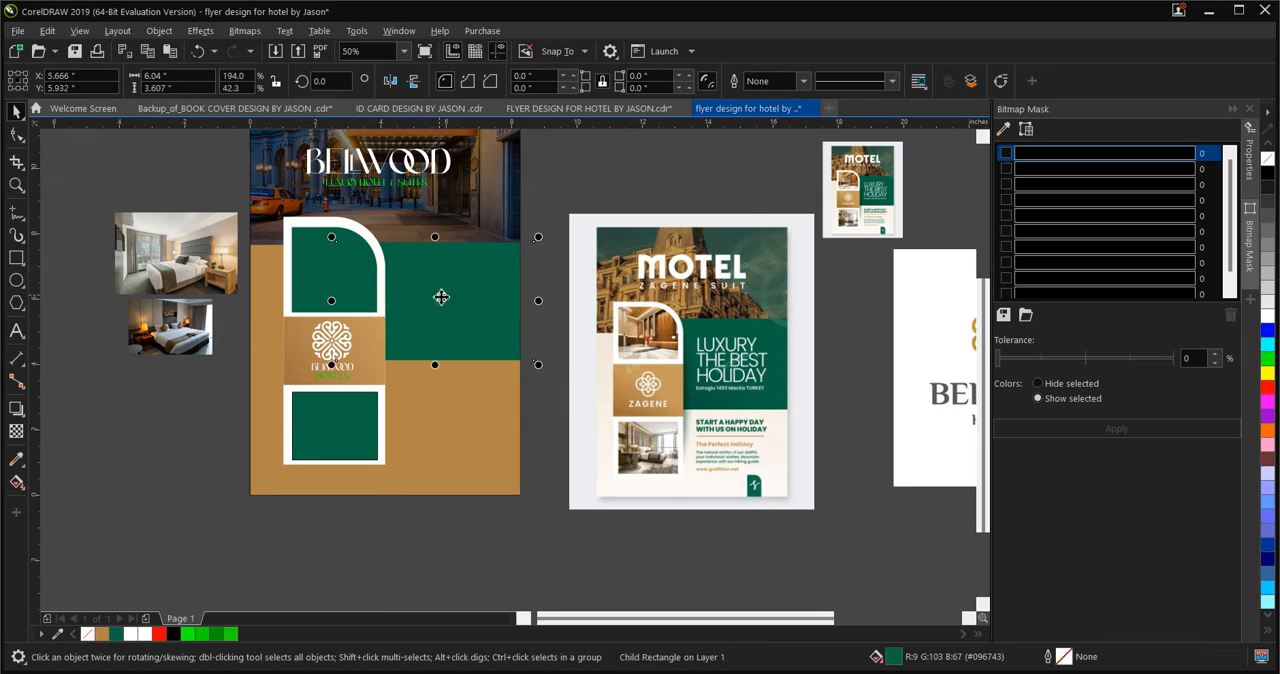
pyautogui.moveTo(437, 281); pyautogui.dragTo(449, 289)
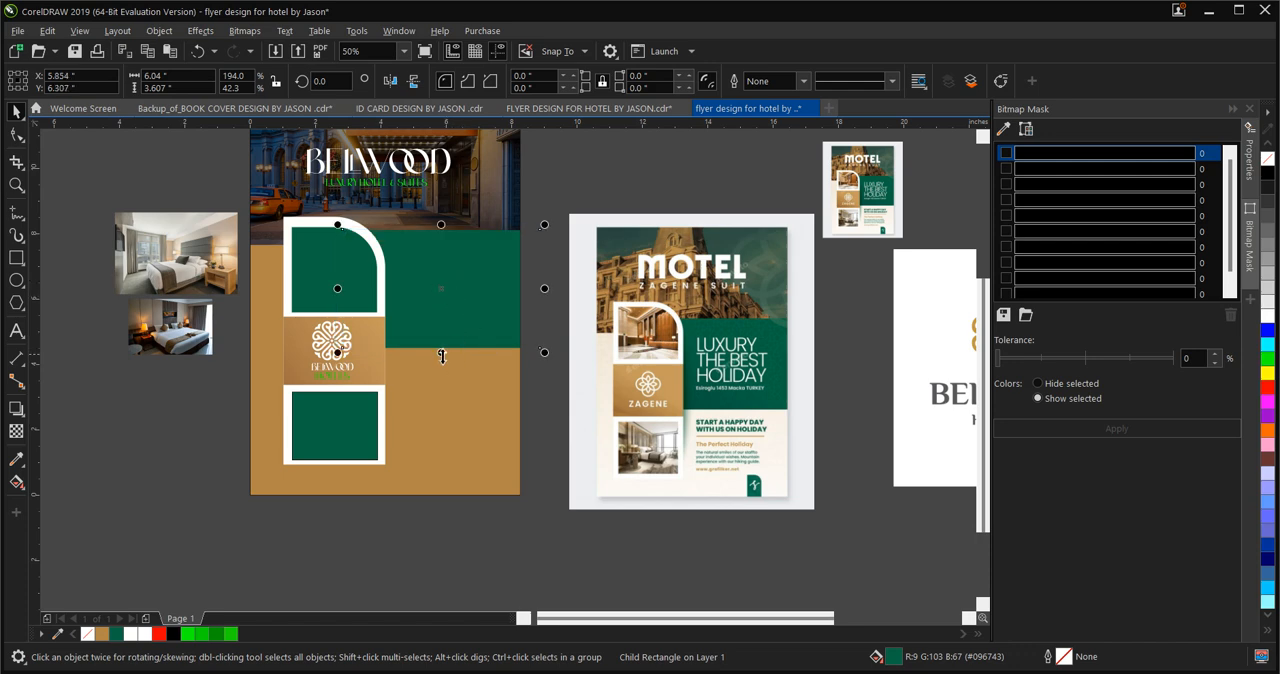
pyautogui.moveTo(441, 352); pyautogui.dragTo(441, 380)
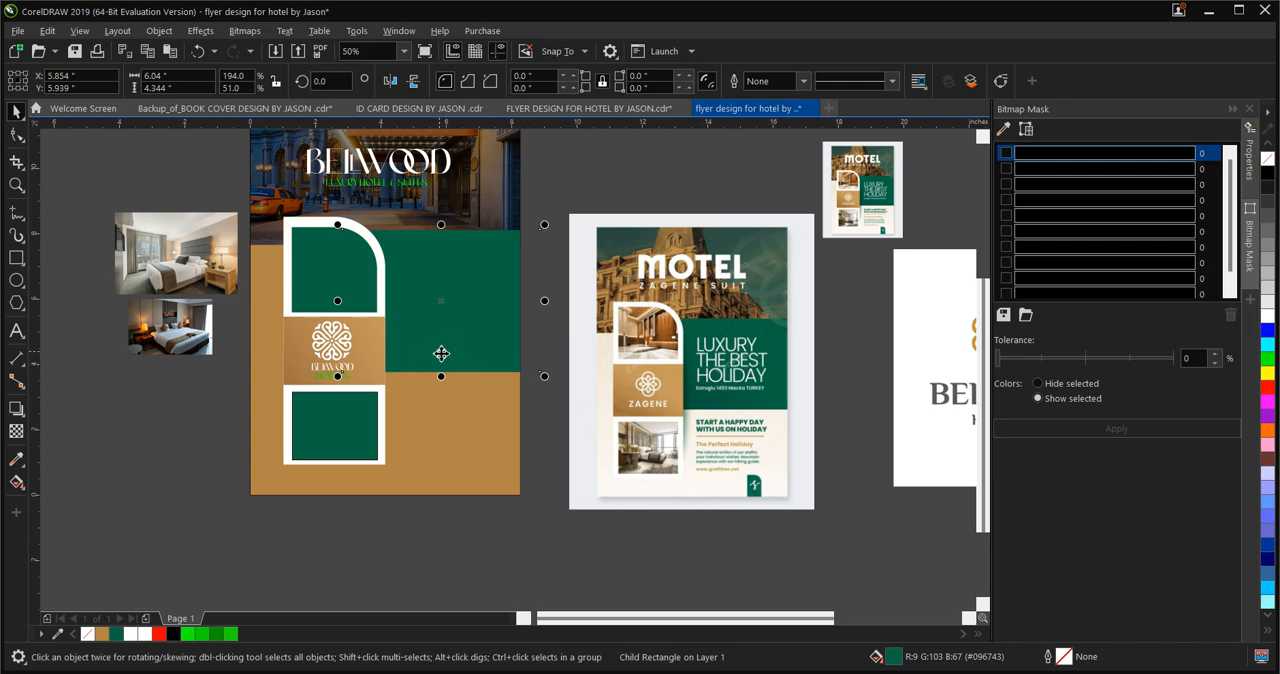
# Apply a linear fountain fill to the green rectangle and sample its end colour from the reference flyer's green panel
pyautogui.press('g')
pyautogui.moveTo(453, 297); pyautogui.dragTo(426, 376)
pyautogui.click(453, 366)
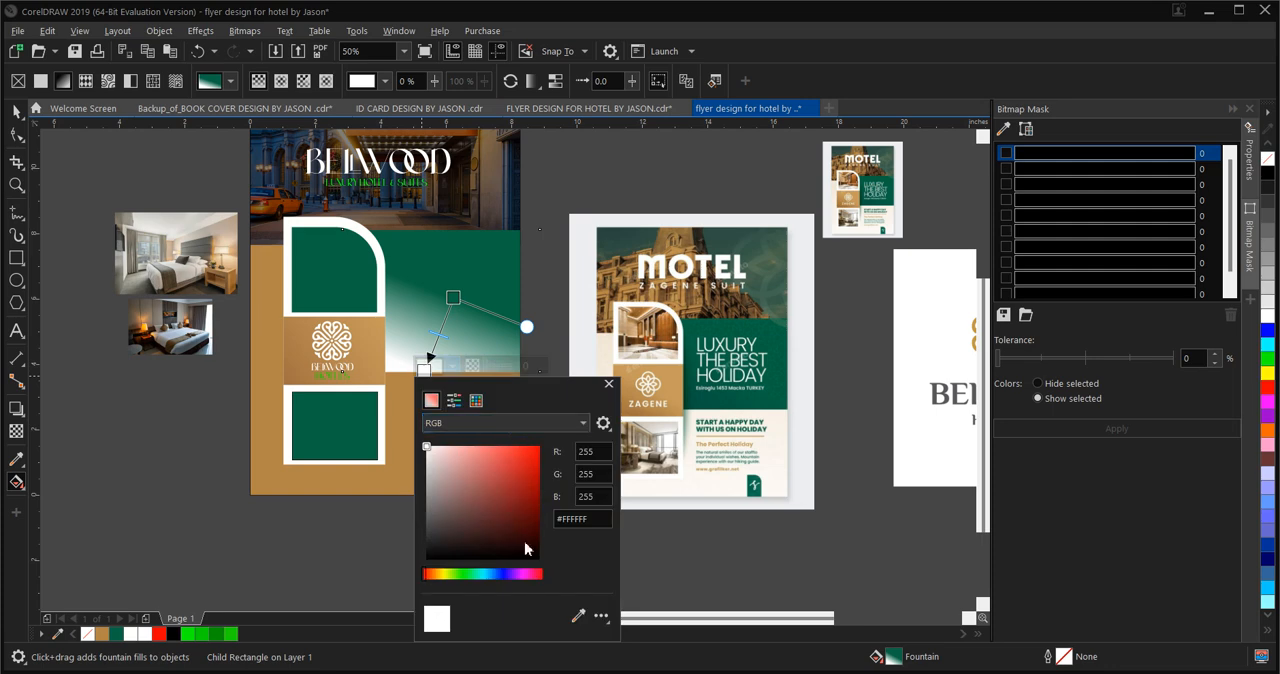
pyautogui.click(465, 575)
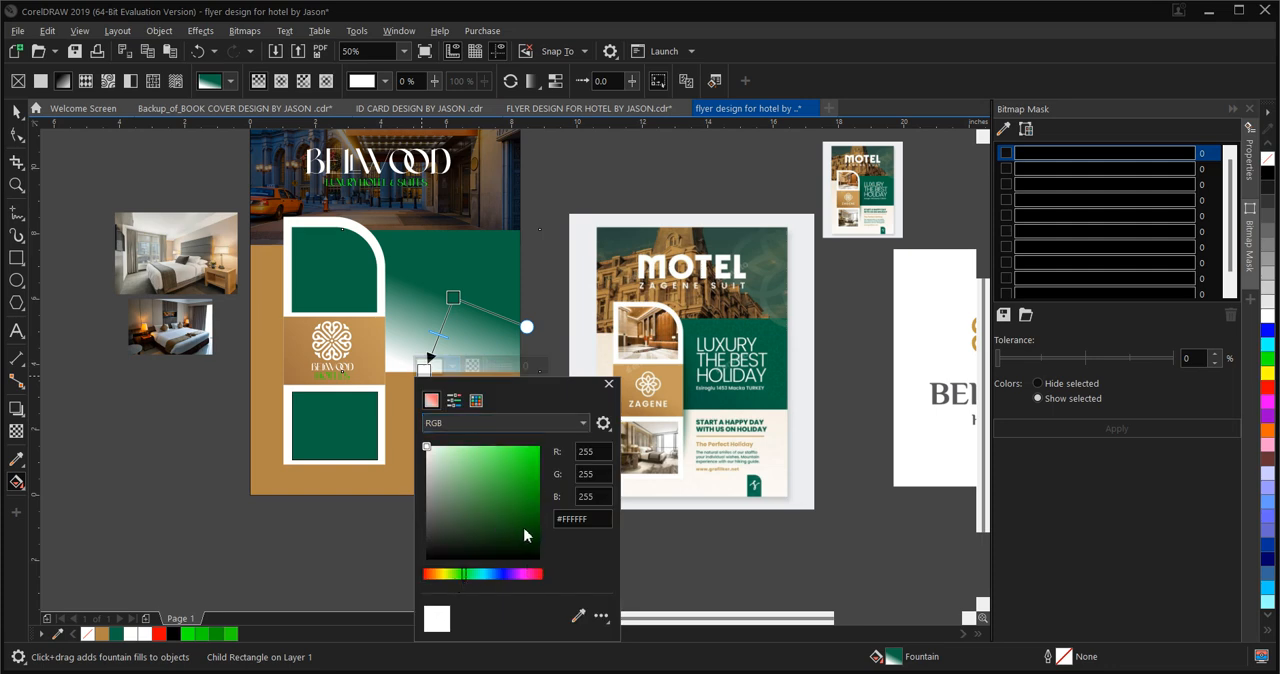
pyautogui.click(508, 518)
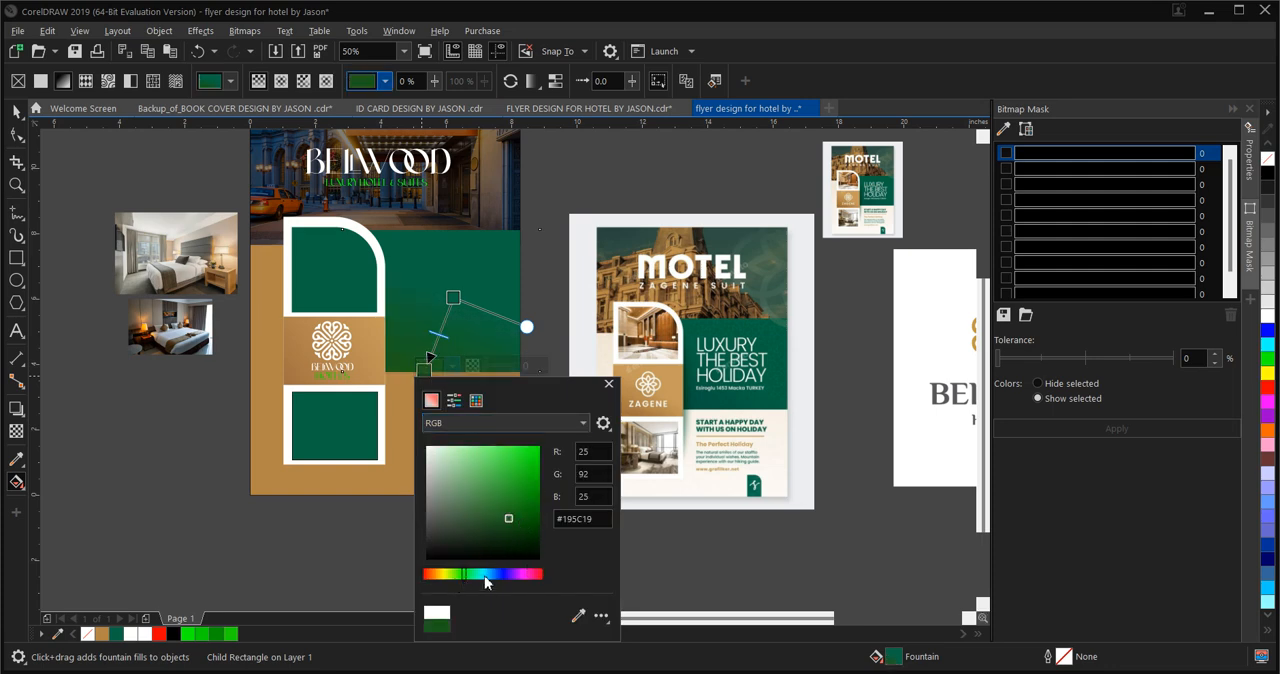
pyautogui.click(530, 518)
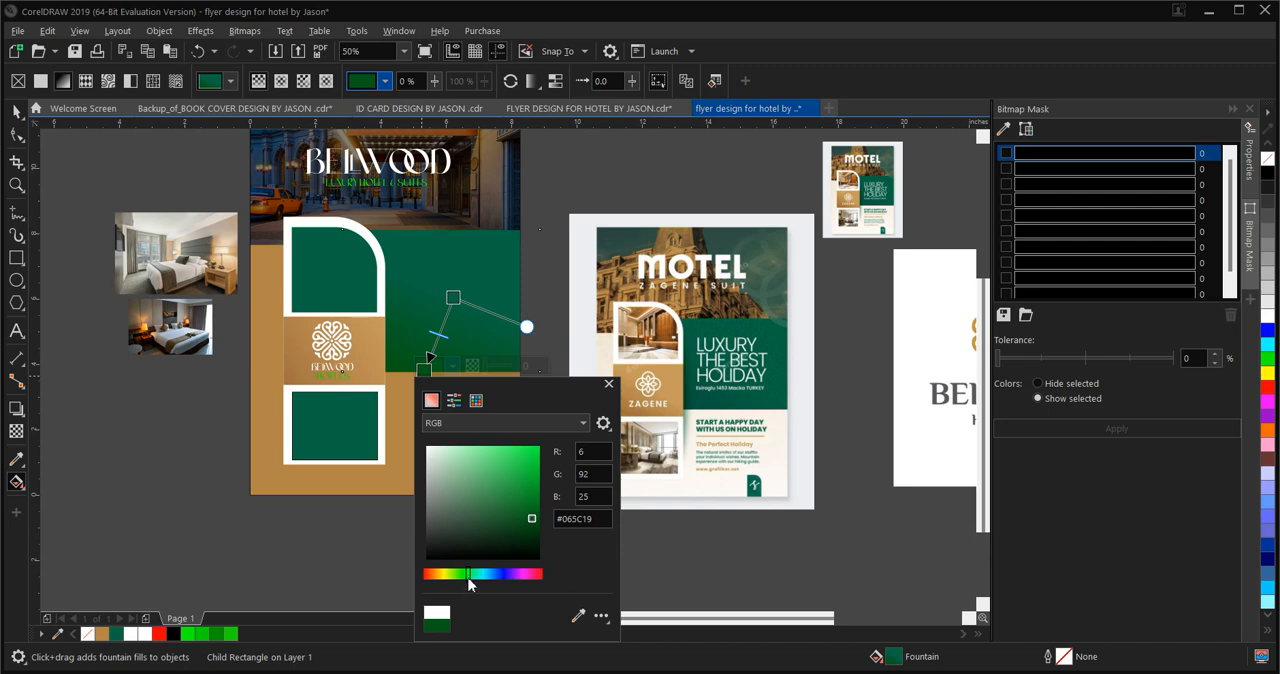
pyautogui.moveTo(474, 576); pyautogui.dragTo(461, 582)
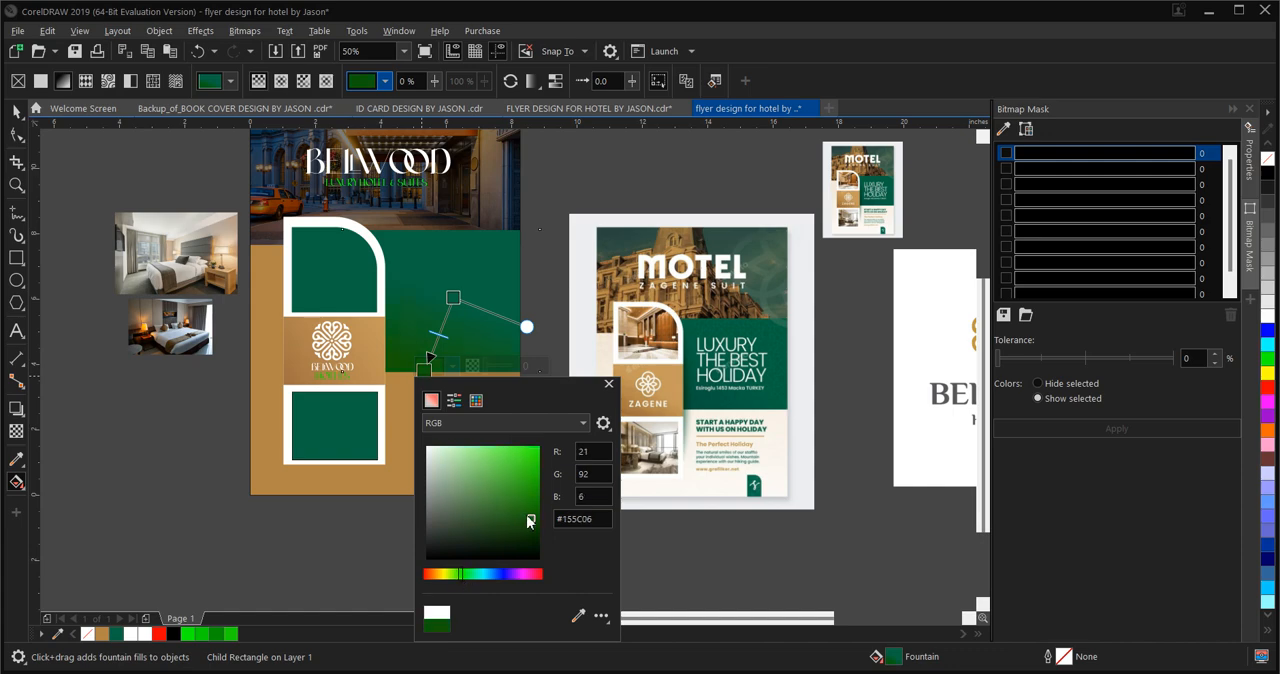
pyautogui.click(577, 615)
pyautogui.click(715, 405)
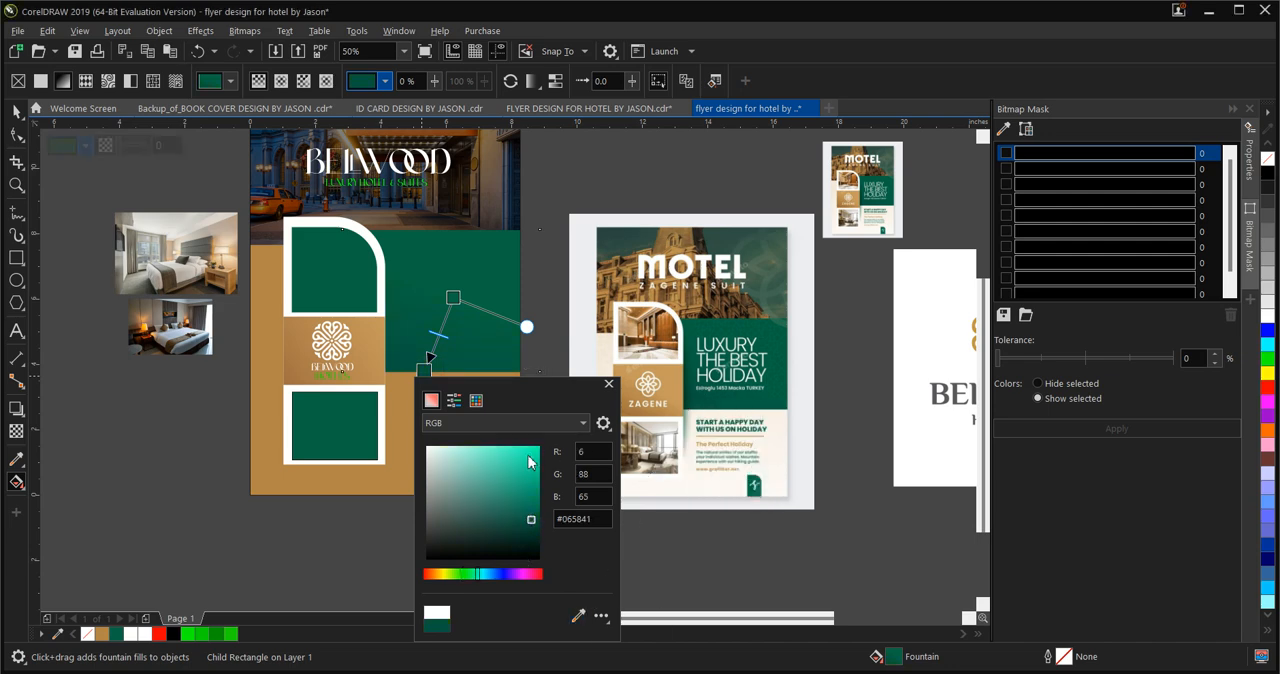
# Darken the end colour of the green rectangle's fountain fill to RGB 5, 64, 47 (#05402F)
pyautogui.click(596, 471)
pyautogui.click(594, 462)
pyautogui.click(531, 532)
pyautogui.click(596, 453)
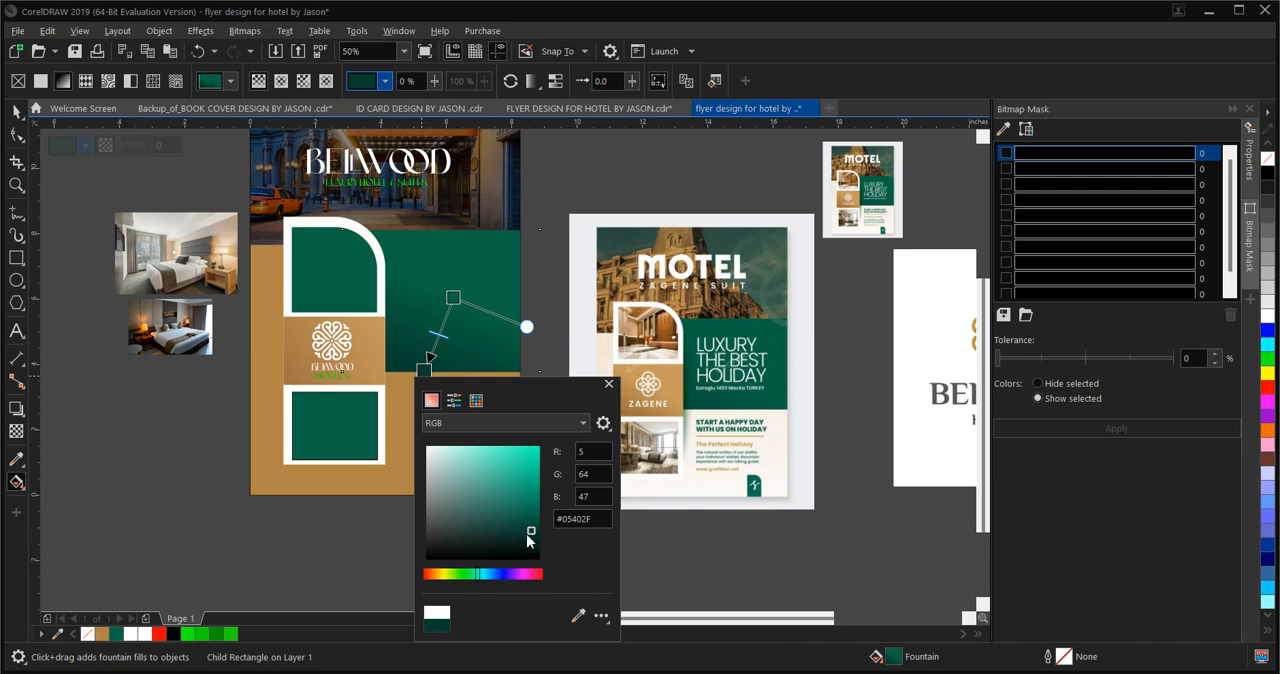
pyautogui.click(592, 476)
pyautogui.click(590, 453)
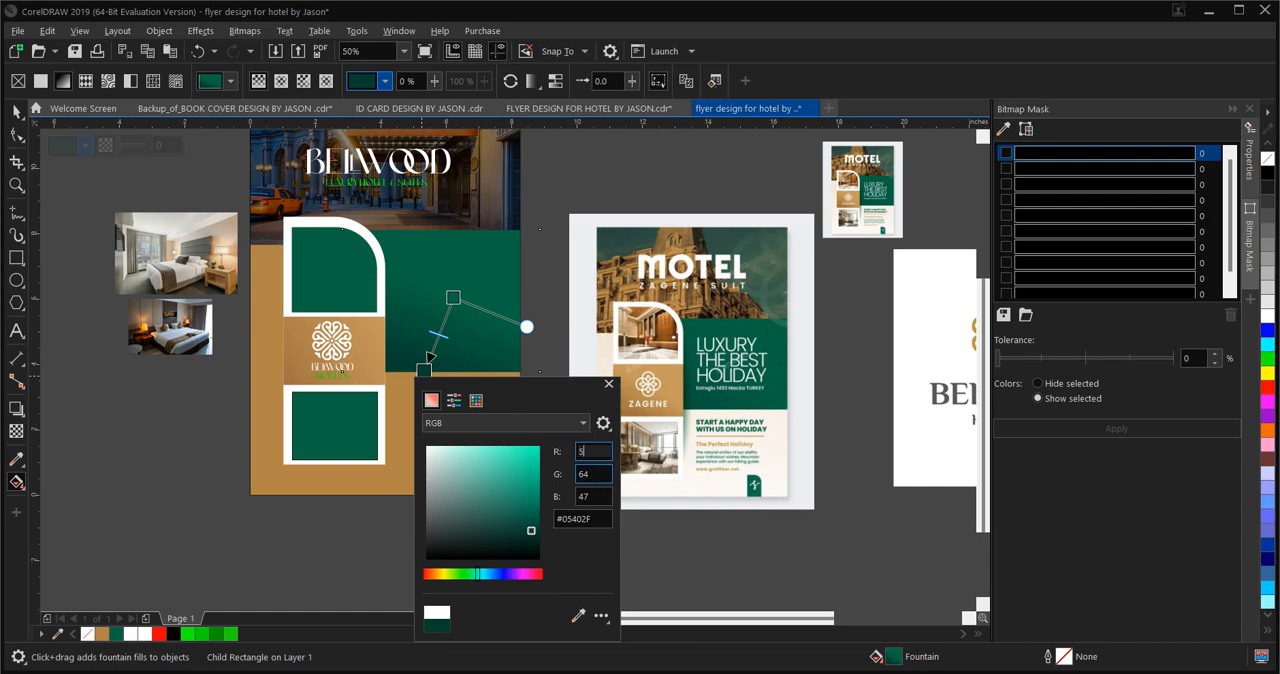
pyautogui.doubleClick(588, 476)
pyautogui.write('64')
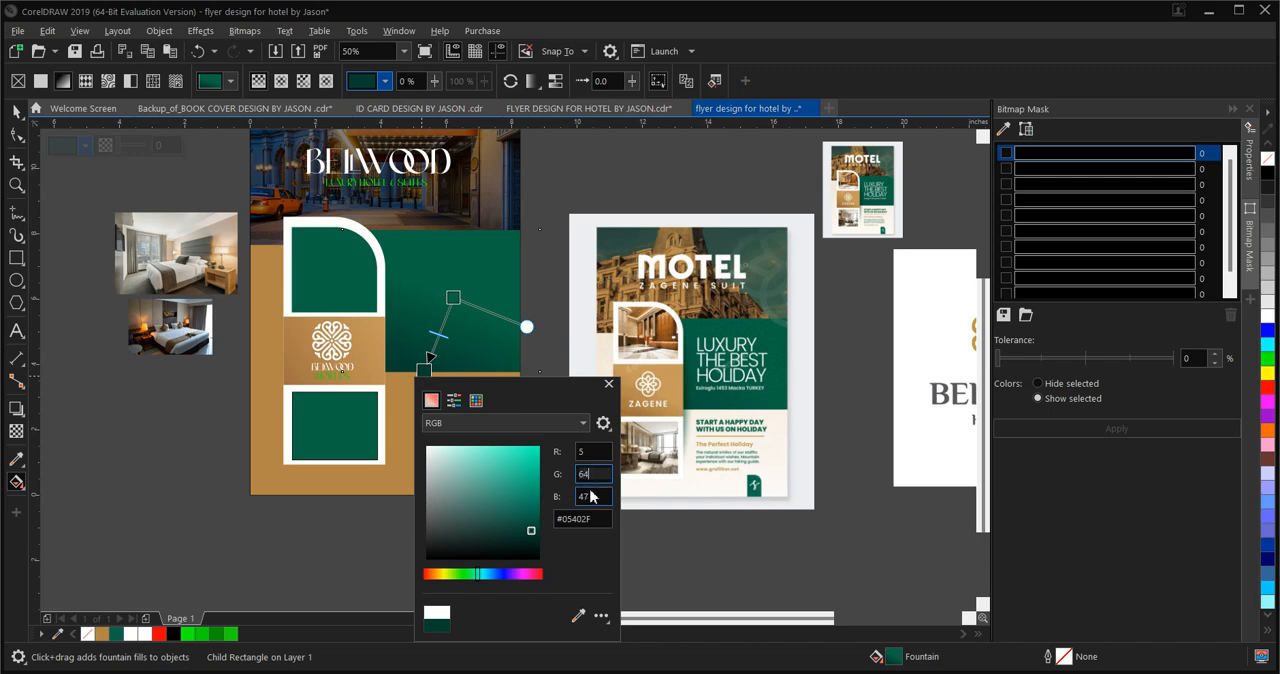
pyautogui.doubleClick(597, 494)
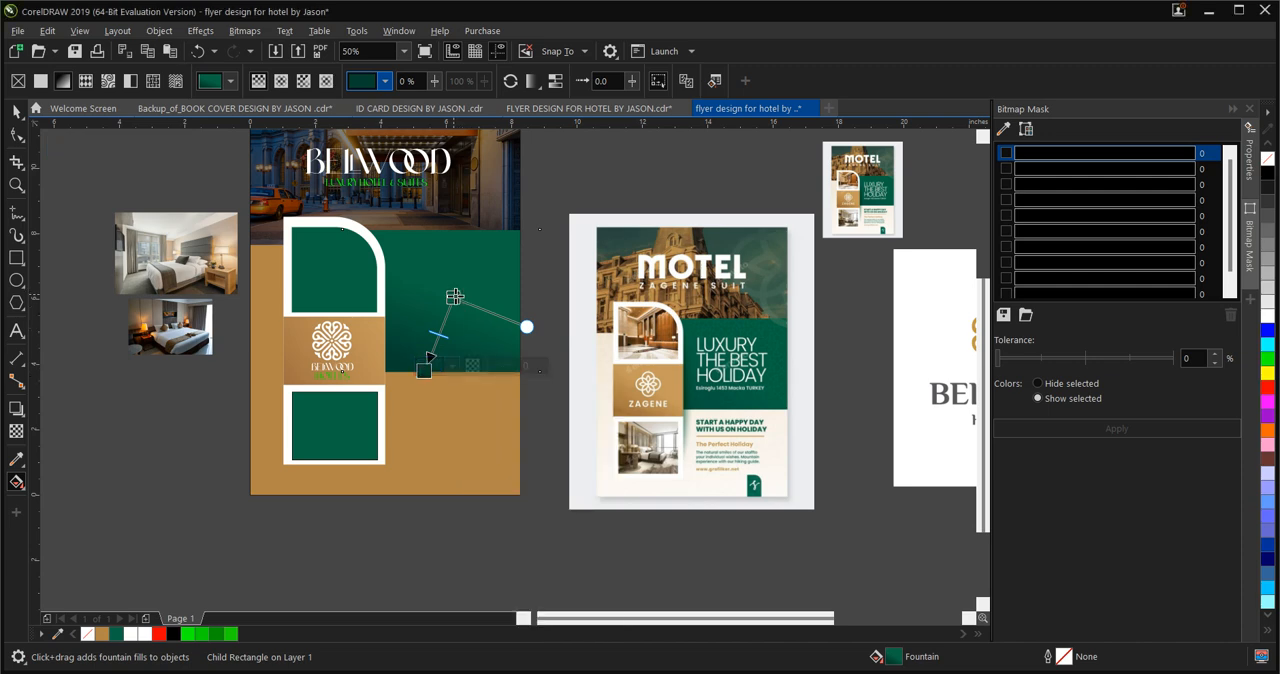
# Move the gradient's start near the green rectangle's upper edge and shift its midpoint towards the dark end
pyautogui.moveTo(456, 297); pyautogui.dragTo(486, 241)
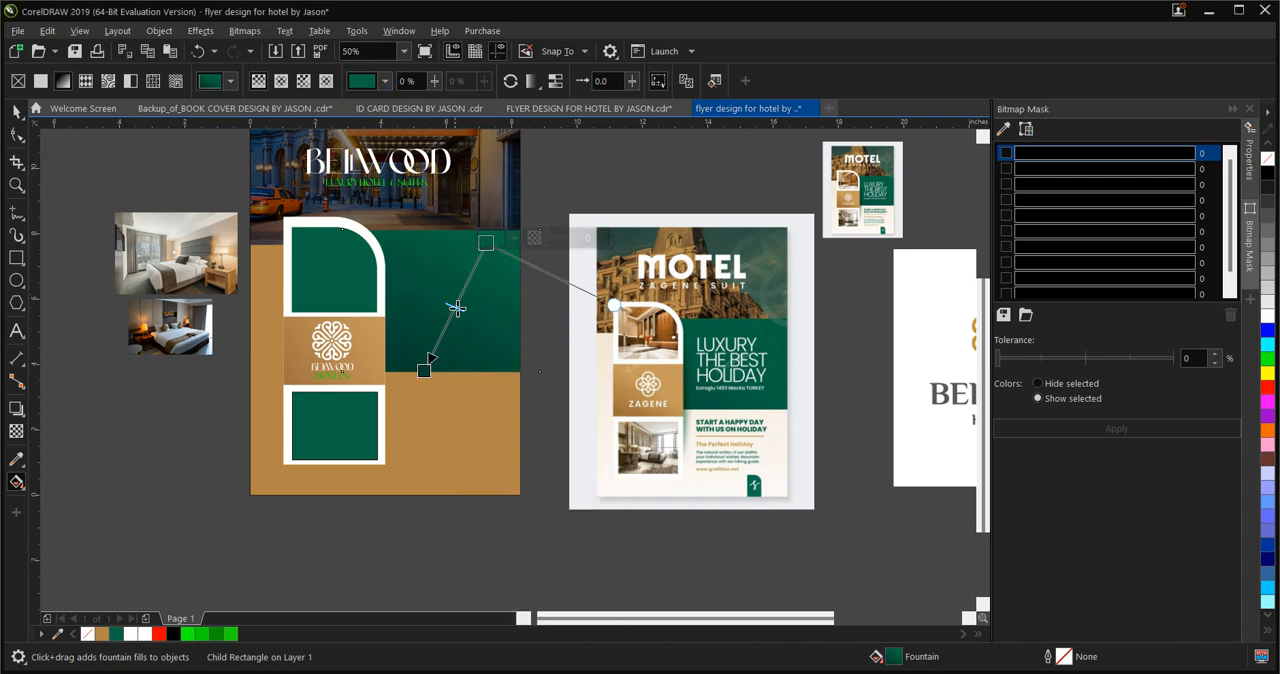
pyautogui.moveTo(455, 307); pyautogui.dragTo(445, 326)
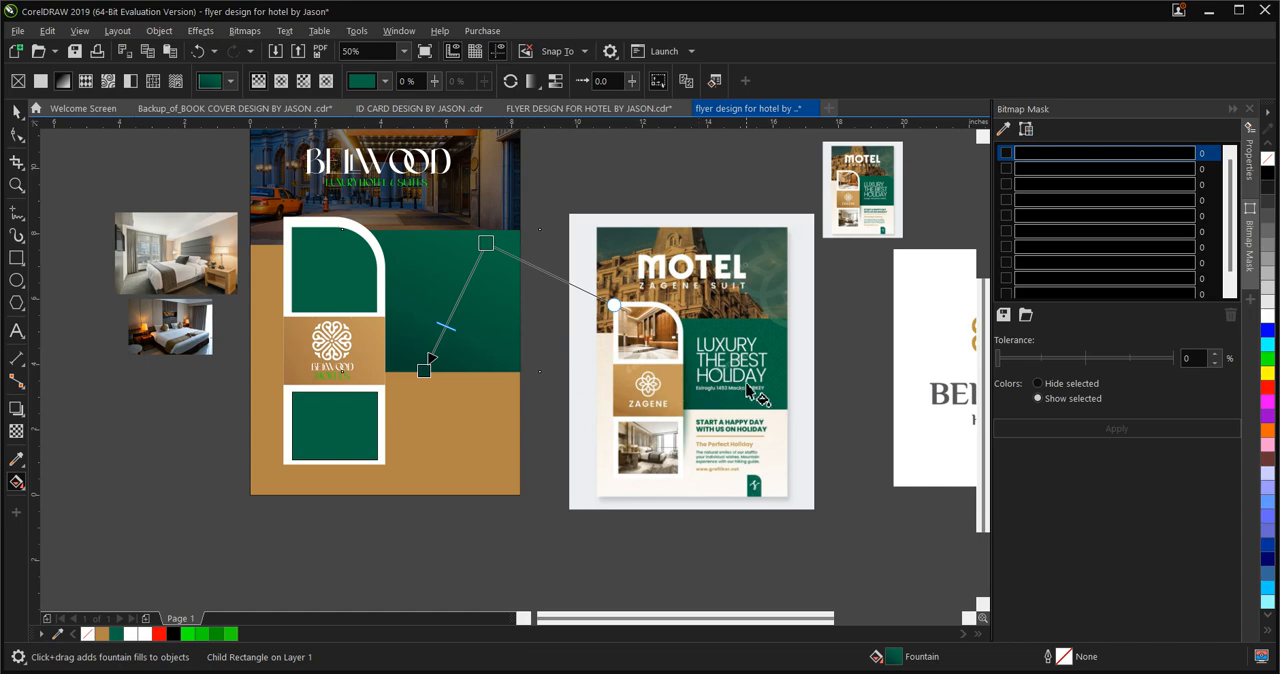
pyautogui.scroll(3, 752, 380)
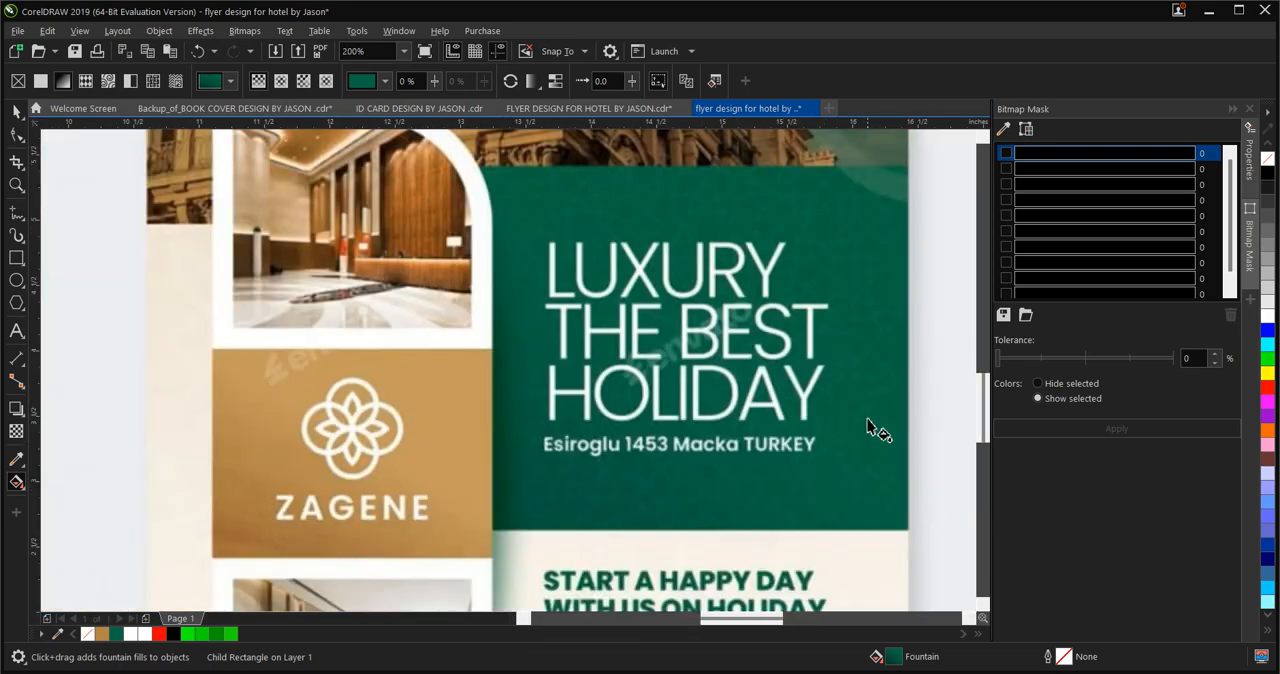
pyautogui.scroll(-3, 855, 400)
pyautogui.scroll(-2, 790, 370)
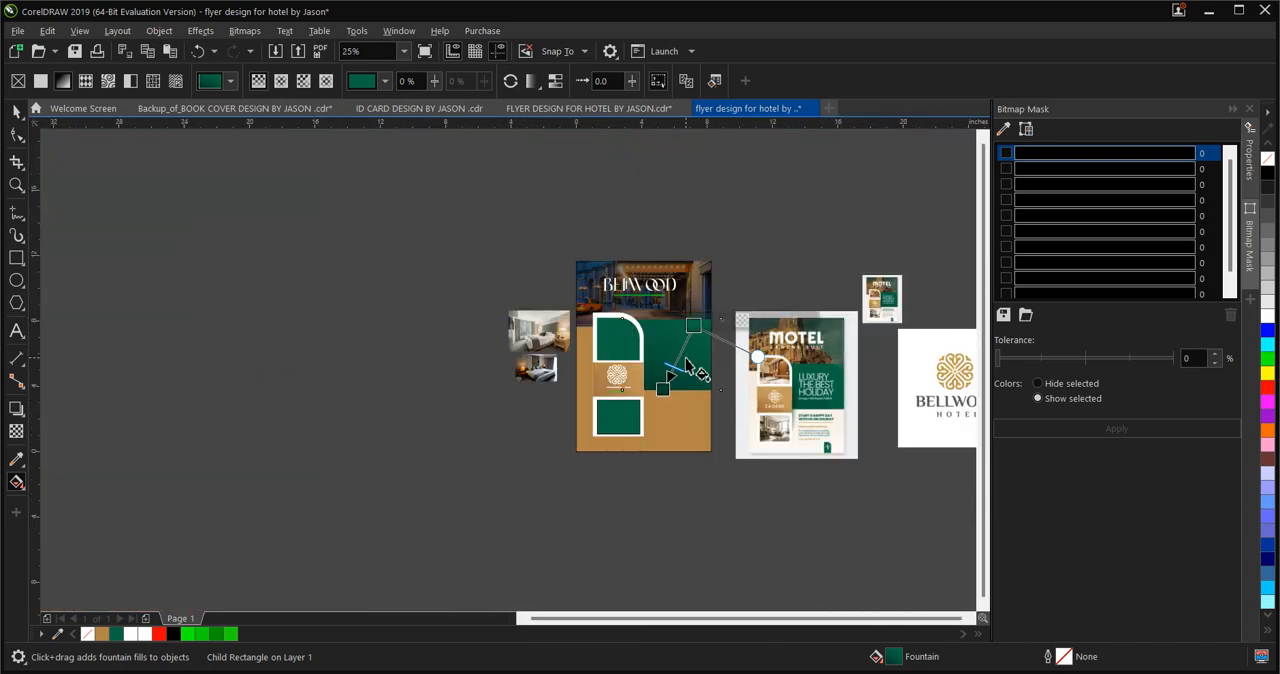
pyautogui.scroll(1, 735, 345)
pyautogui.click(13, 116)
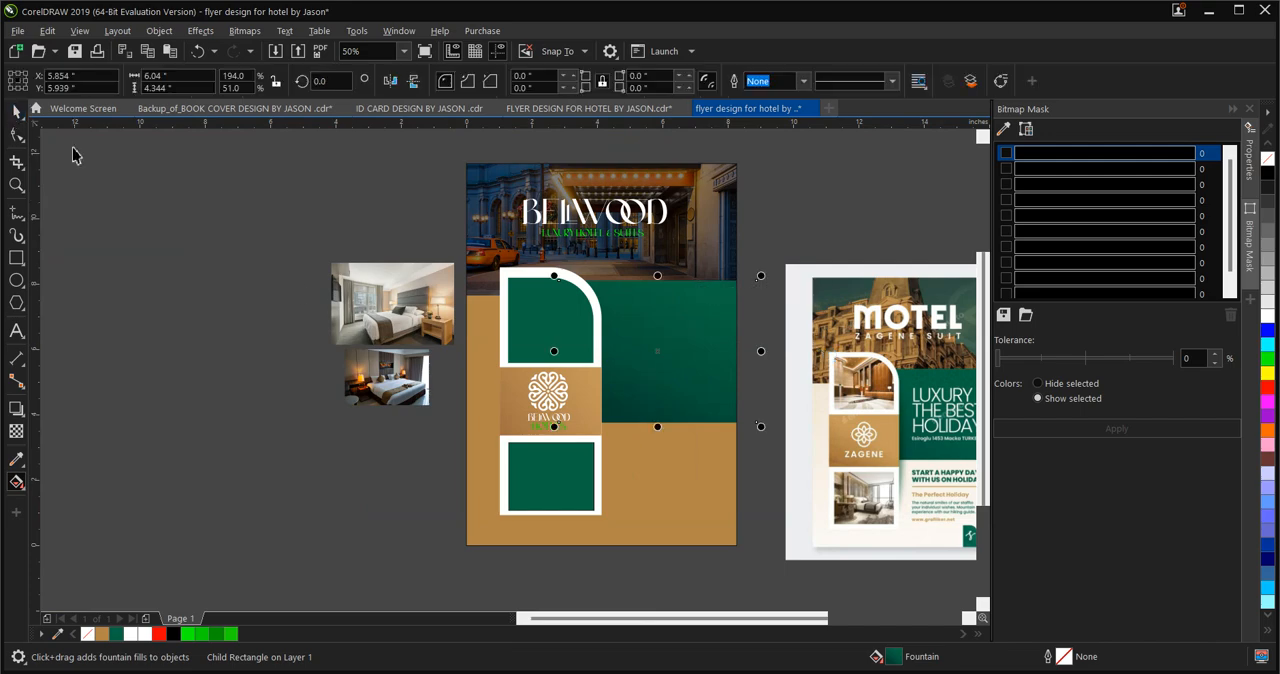
# Place a copy of the white logo emblem on the green rectangle and shrink it to about 0.29 in
pyautogui.scroll(-1, 218, 332)
pyautogui.scroll(2, 434, 341)
pyautogui.click(217, 427)
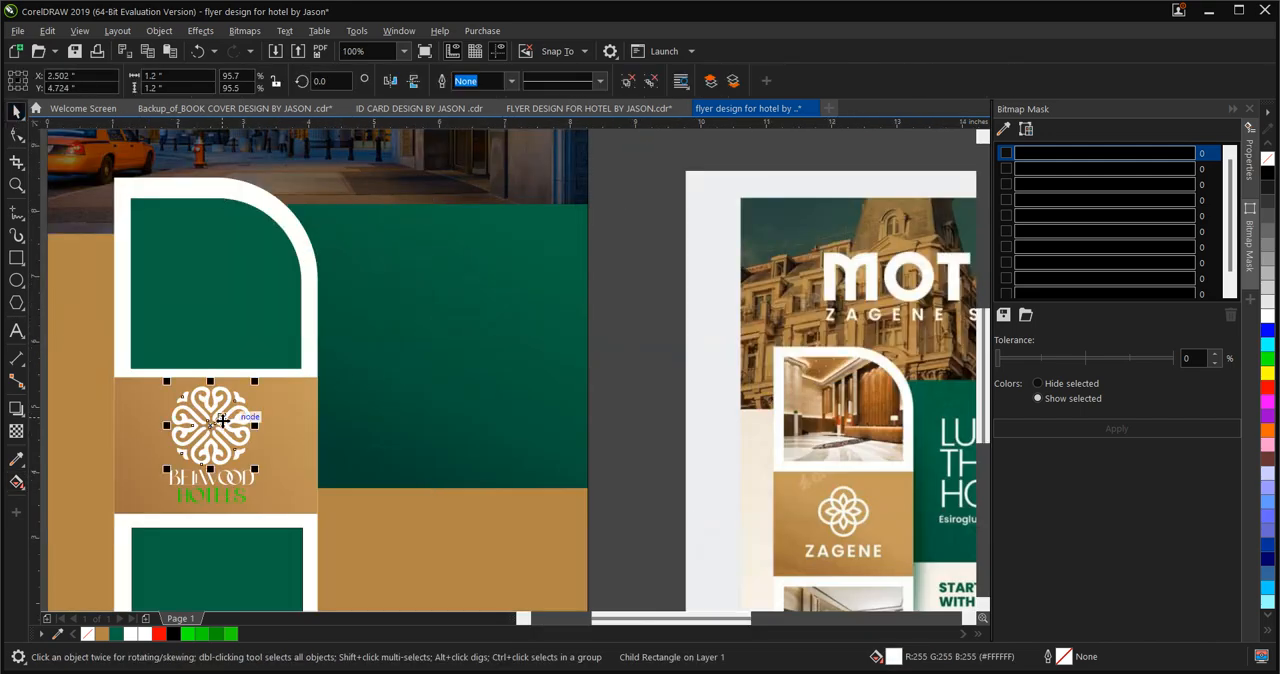
pyautogui.moveTo(217, 427); pyautogui.dragTo(386, 278)
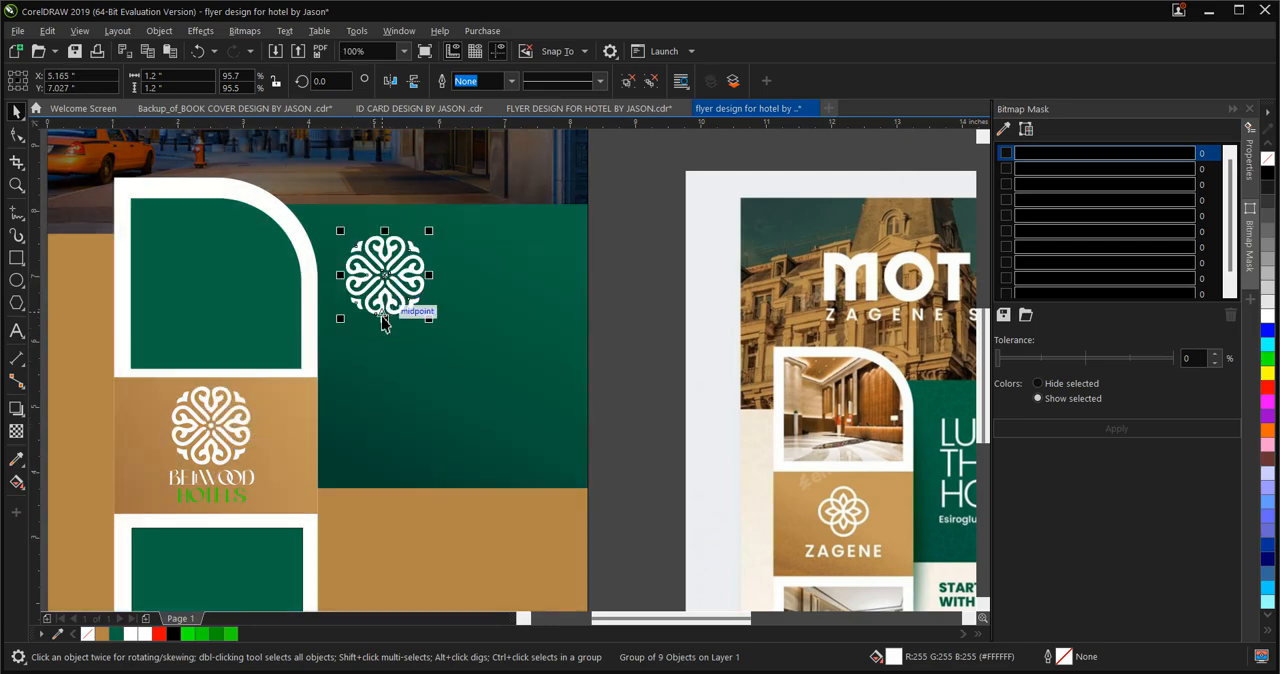
pyautogui.press('Delete')
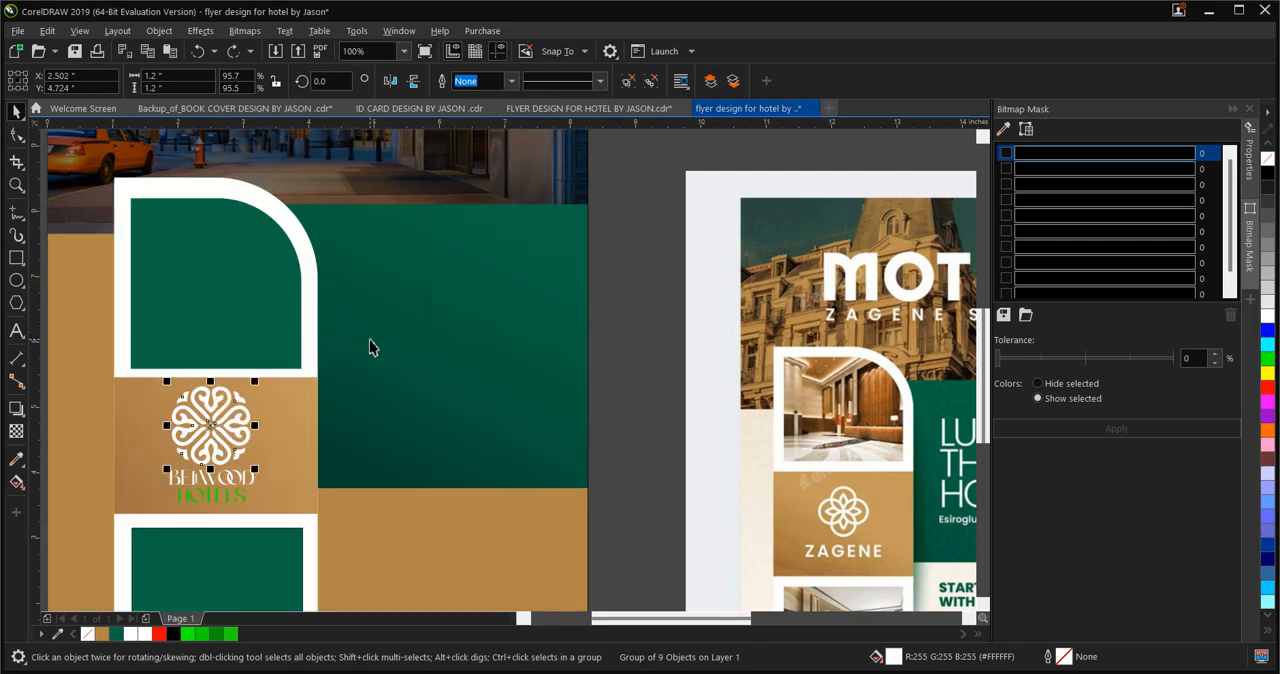
pyautogui.hotkey('ctrl', 'd')
pyautogui.moveTo(230, 411); pyautogui.dragTo(385, 303)
pyautogui.moveTo(429, 345); pyautogui.dragTo(396, 315)
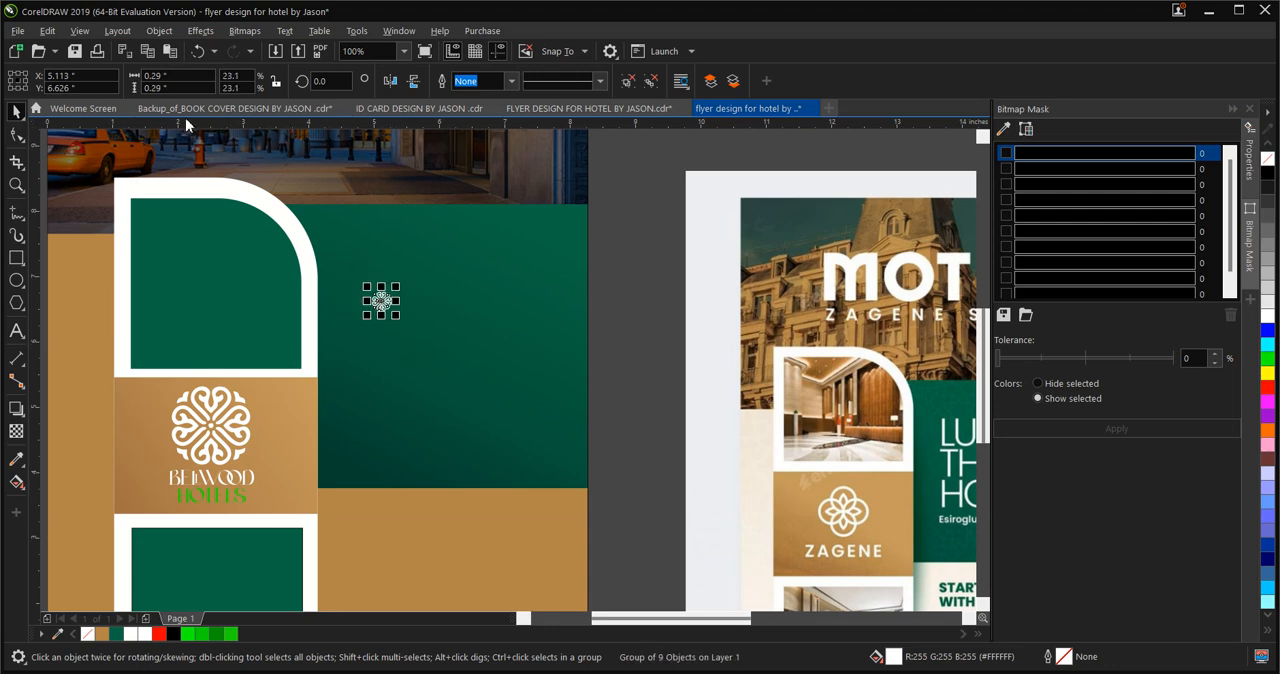
# Set the small emblem's width and height to 0.3 in each
pyautogui.click(160, 76)
pyautogui.write('0.3')
pyautogui.press('Tab')
pyautogui.write('0')
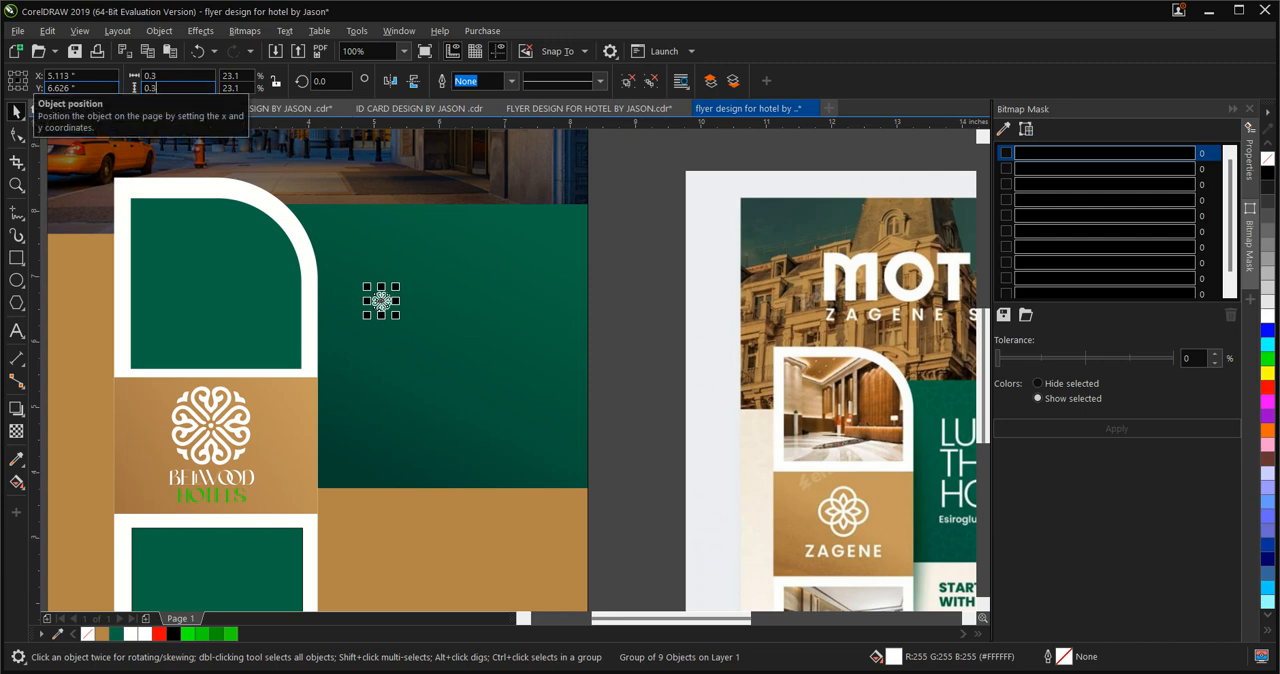
pyautogui.press('Return')
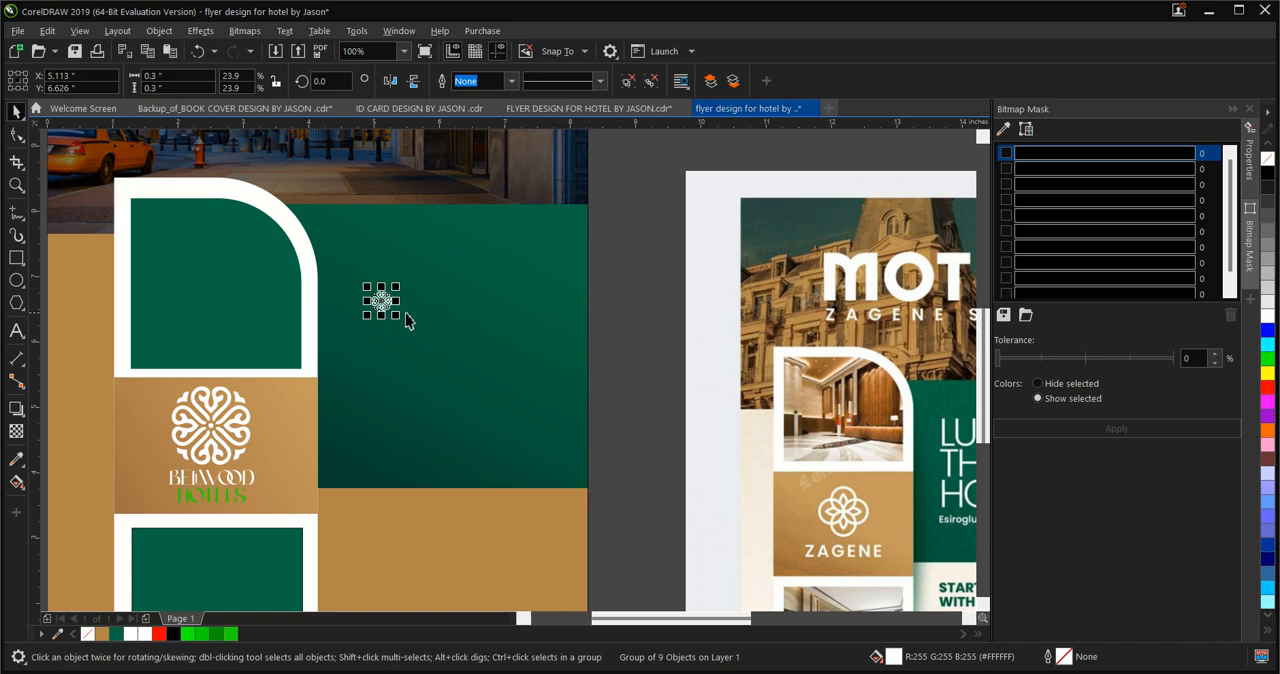
# Paste the copied white emblem onto the flyer, at the lower-right corner of the header photo
pyautogui.hotkey('ctrl', 'v')
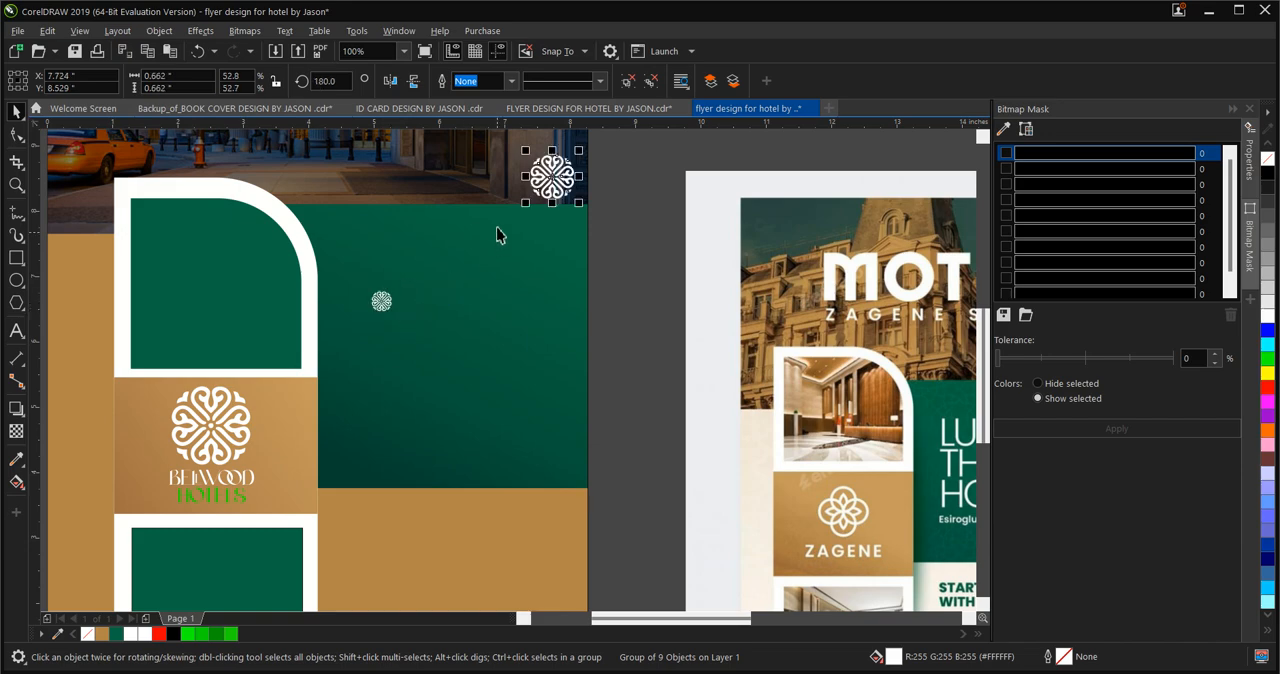
pyautogui.hotkey('ctrl', 'z')
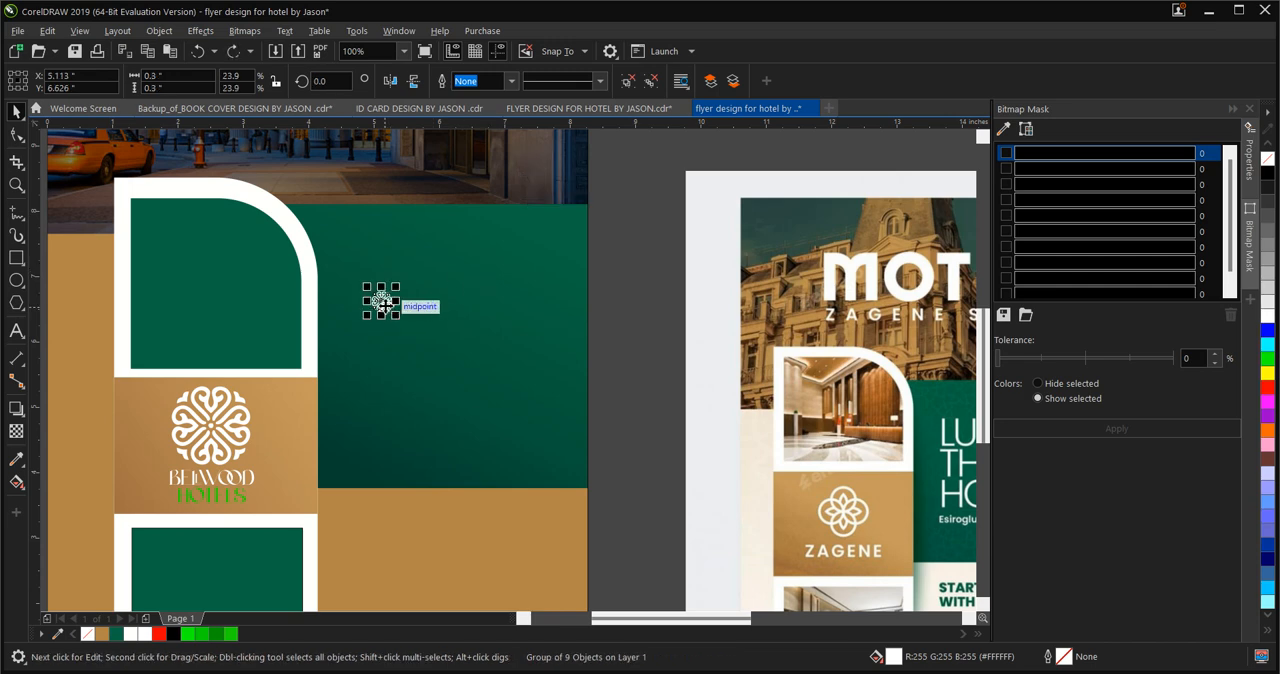
pyautogui.hotkey('ctrl', 'v')
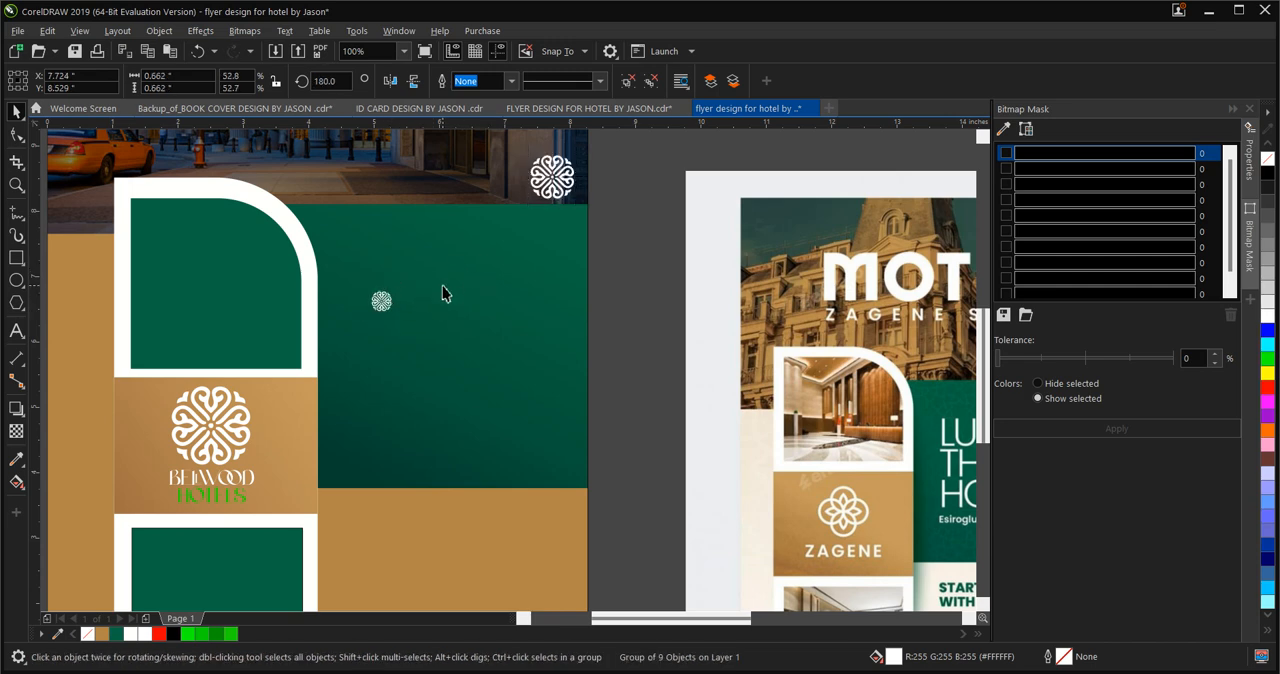
# Undo the last emblem paste, shift the small white emblem slightly to the right and place a copy of it alongside
pyautogui.hotkey('ctrl', 'z')
pyautogui.scroll(4, 382, 301)
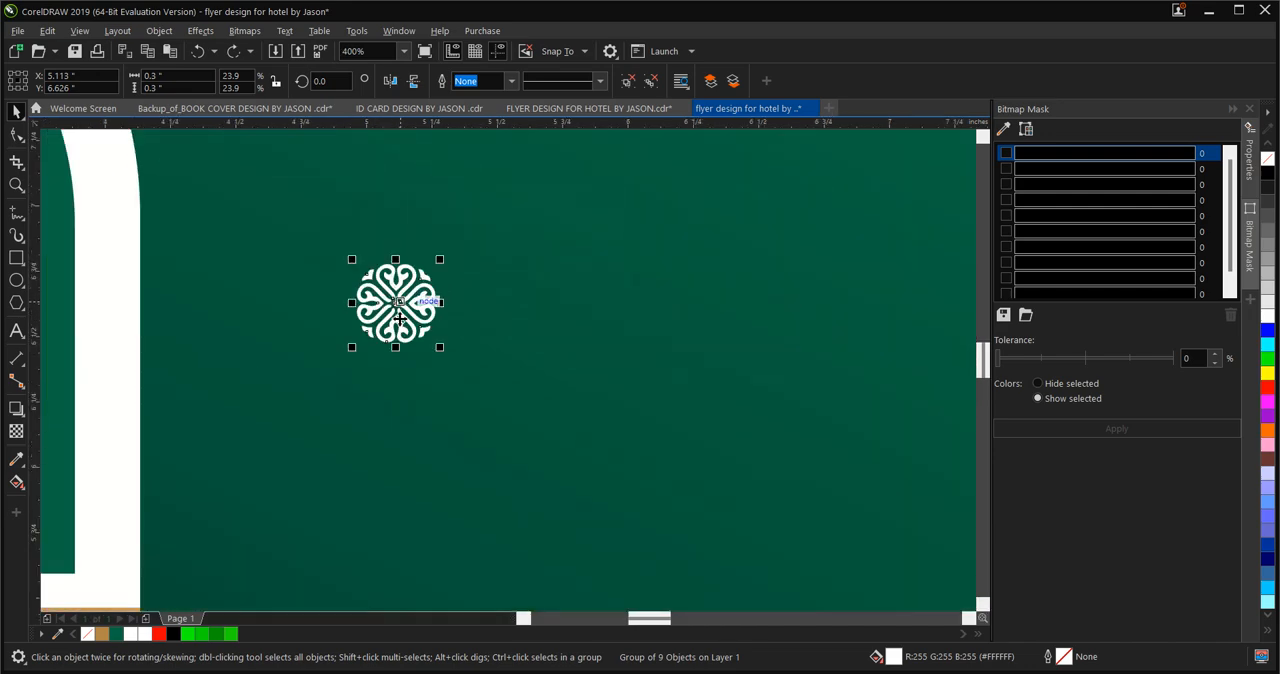
pyautogui.moveTo(395, 301); pyautogui.dragTo(421, 314)
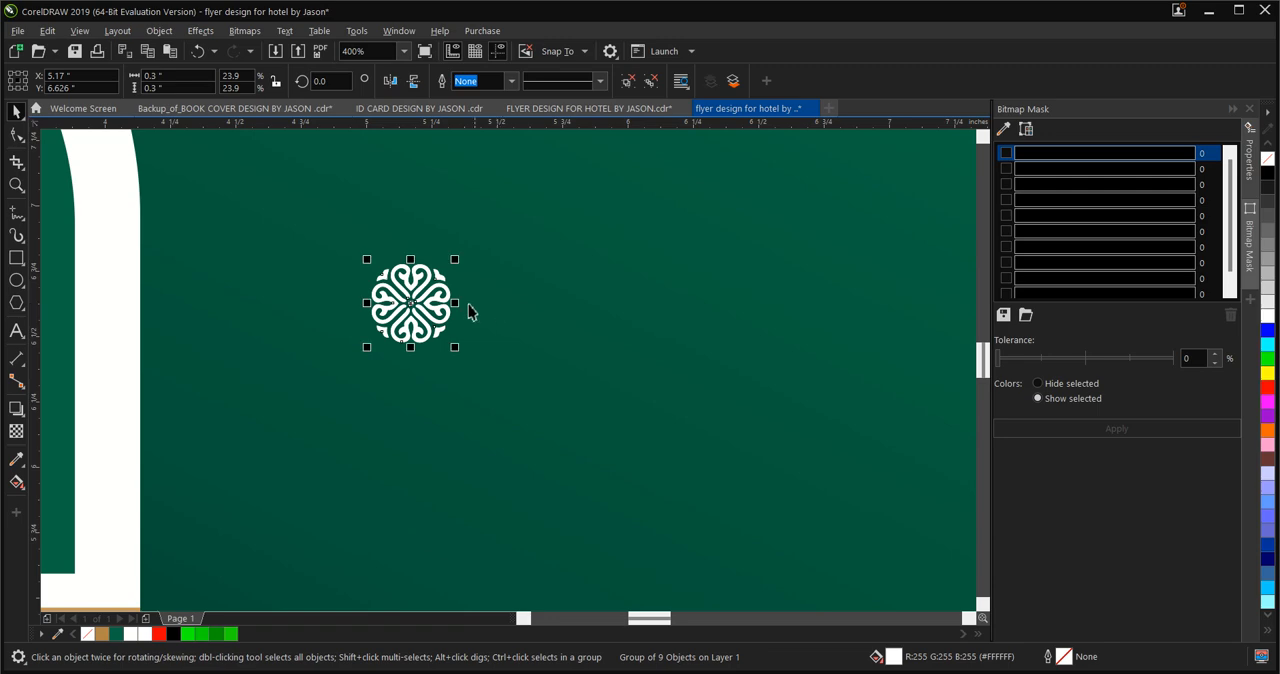
pyautogui.moveTo(410, 306); pyautogui.dragTo(523, 309)
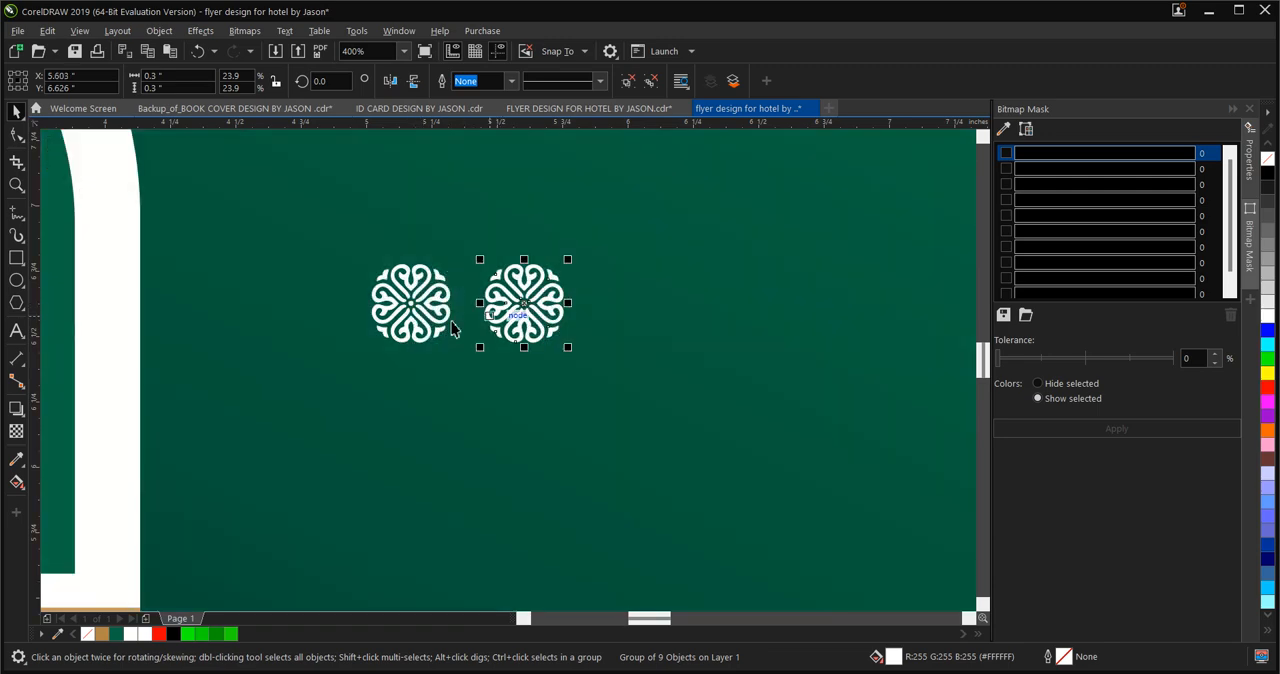
# Place a third and a fourth emblem copy in line with the first two on the green rectangle
pyautogui.scroll(-2, 451, 330)
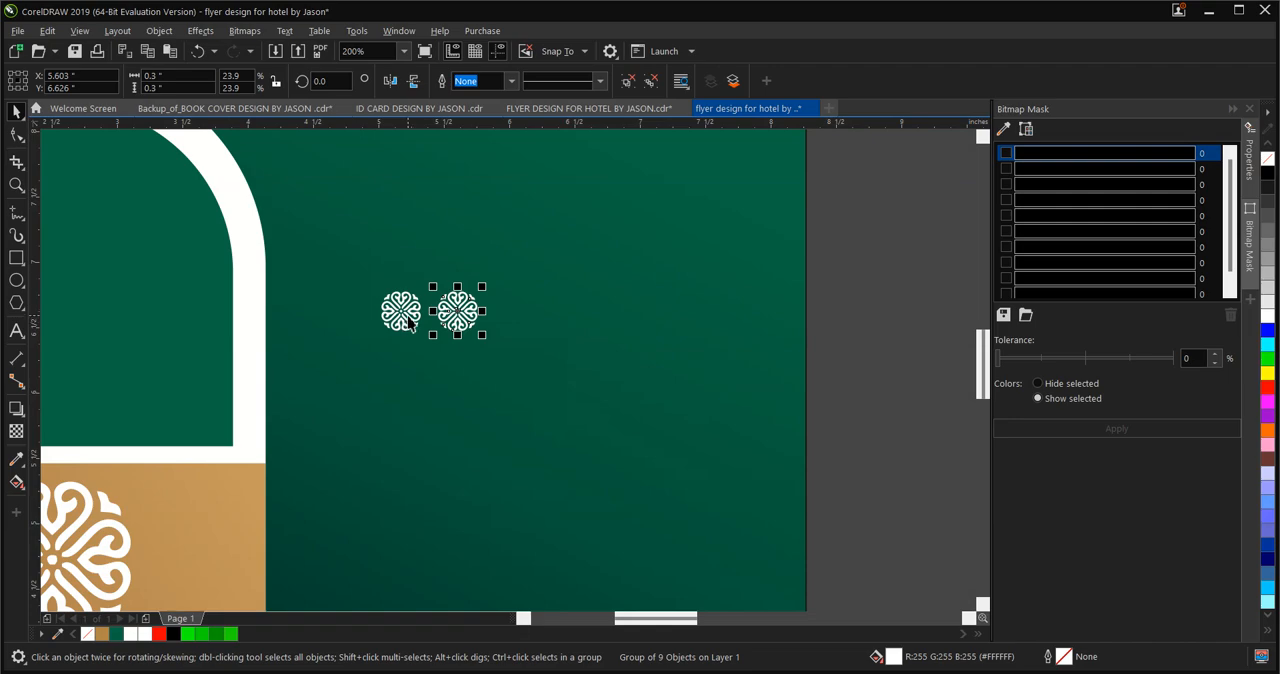
pyautogui.hotkey('ctrl', 'r')
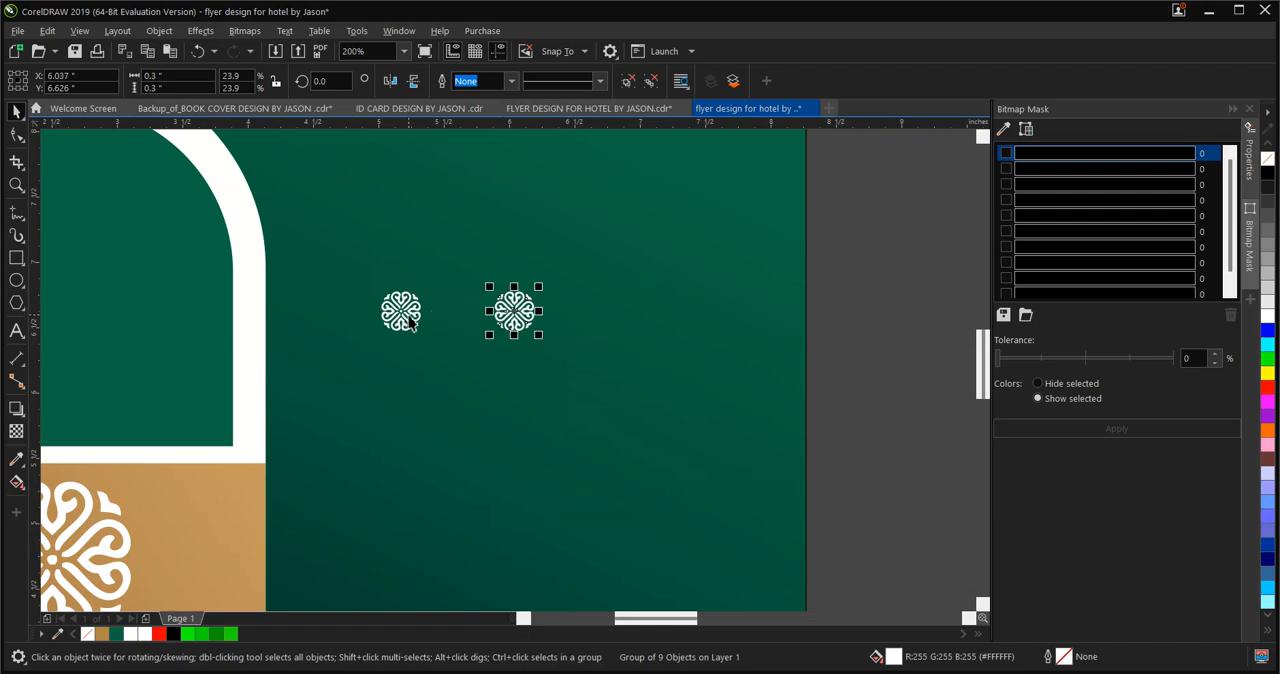
pyautogui.hotkey('ctrl', 'z')
pyautogui.moveTo(457, 312); pyautogui.dragTo(545, 323)
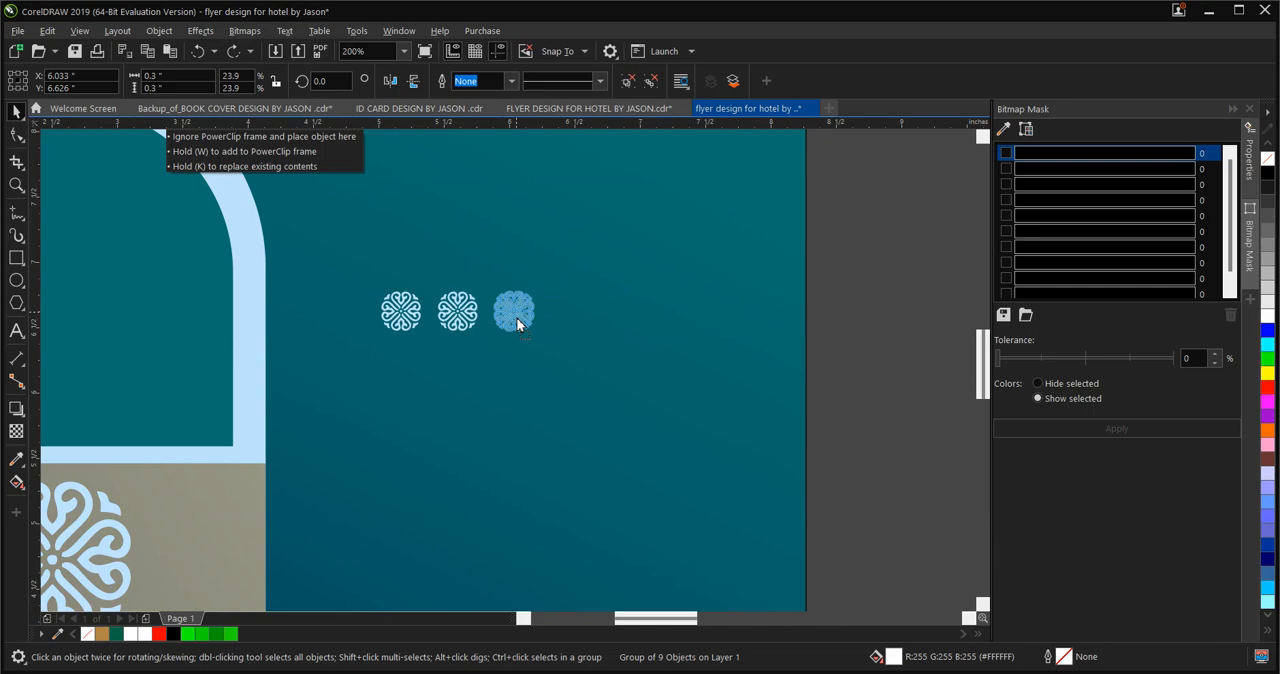
pyautogui.moveTo(516, 317); pyautogui.dragTo(516, 317)
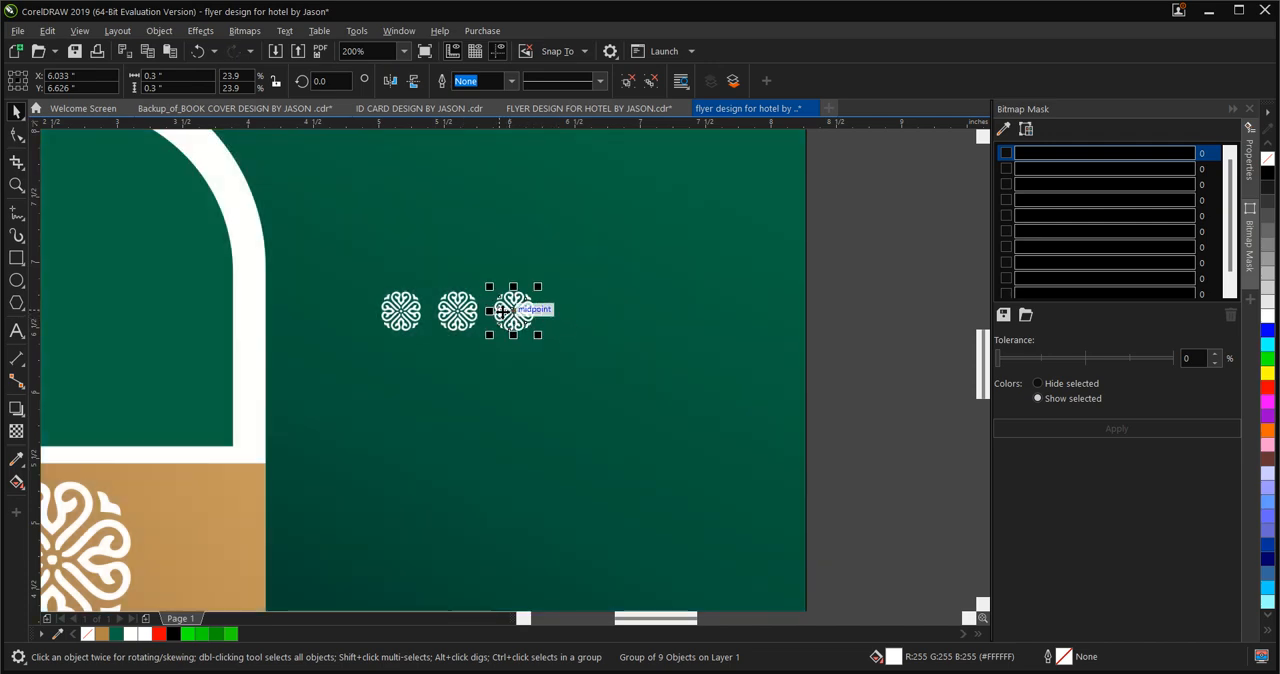
pyautogui.moveTo(529, 318); pyautogui.dragTo(557, 320)
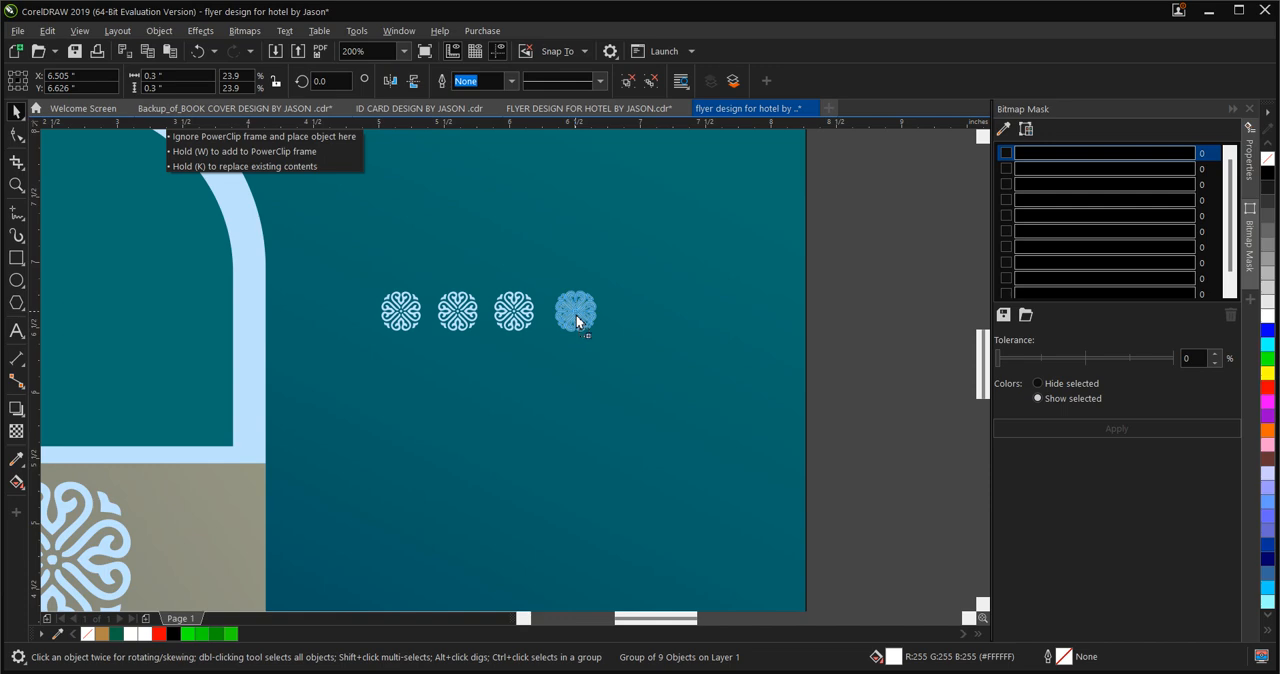
pyautogui.moveTo(576, 314); pyautogui.dragTo(576, 314)
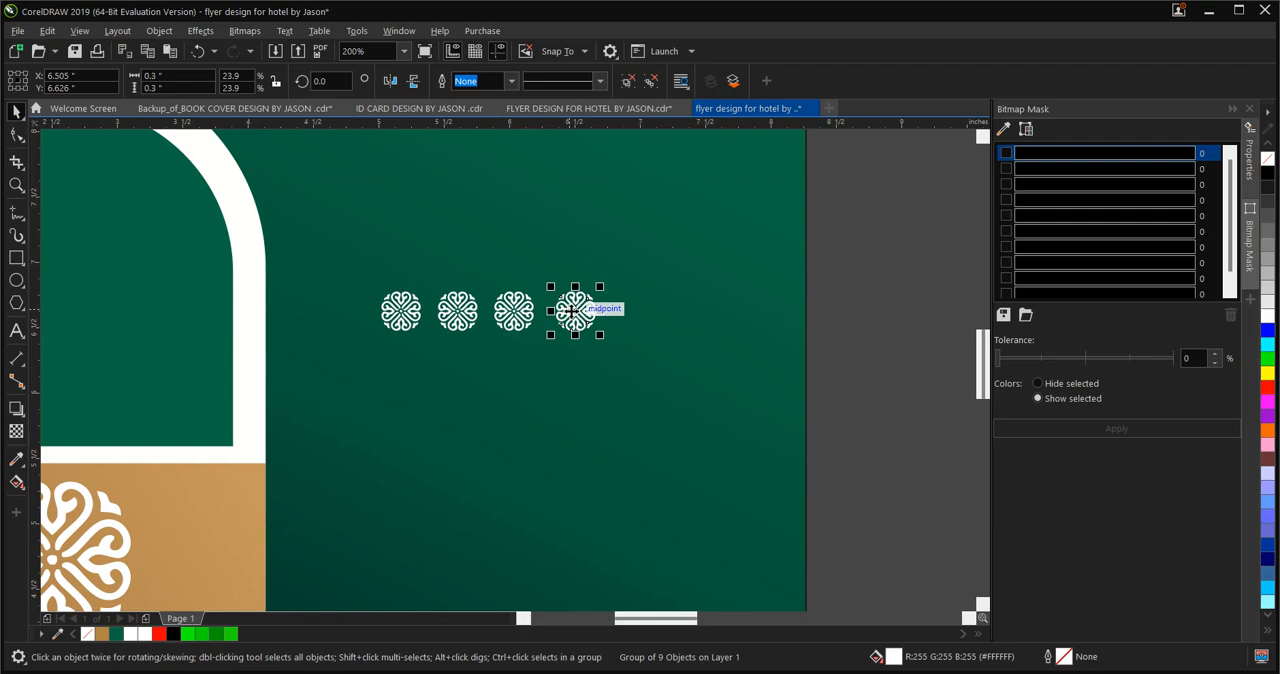
# Repeat the last duplication to extend the row to ten emblems, running past the flyer's right edge
pyautogui.hotkey('ctrl', 'r')
pyautogui.hotkey('ctrl', 'r')
pyautogui.hotkey('ctrl', 'r')
pyautogui.hotkey('ctrl', 'r')
pyautogui.hotkey('ctrl', 'r')
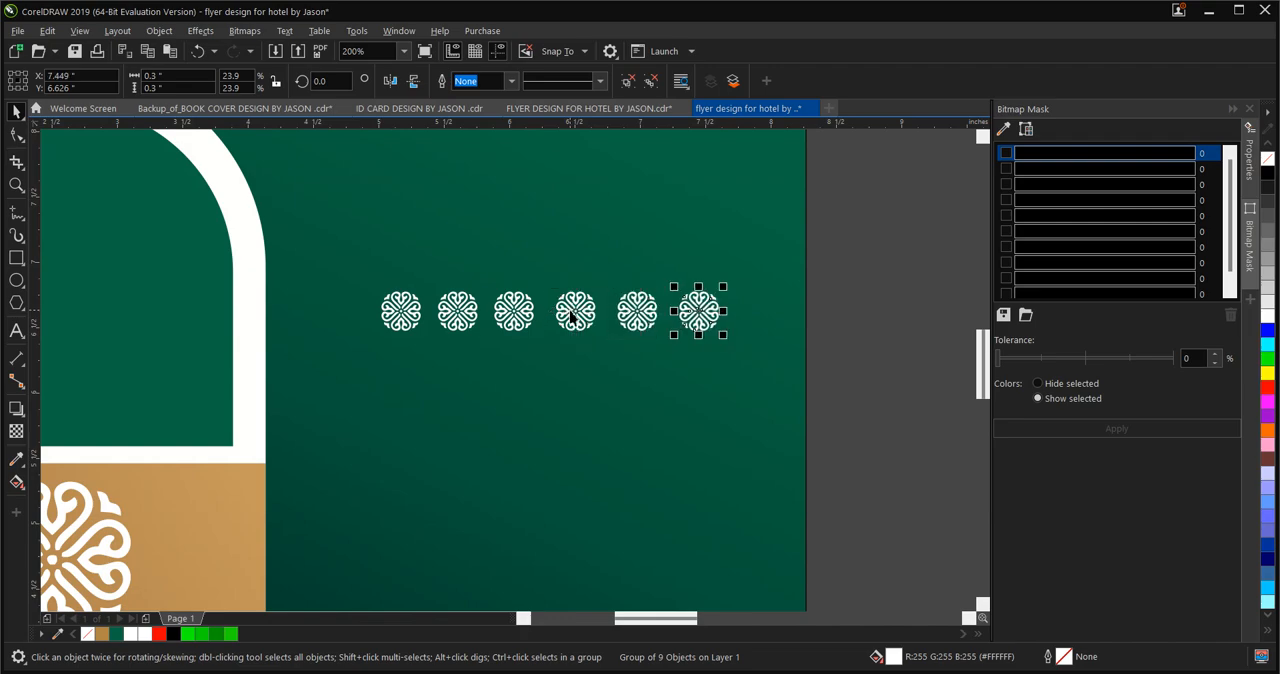
pyautogui.scroll(-4, 560, 314)
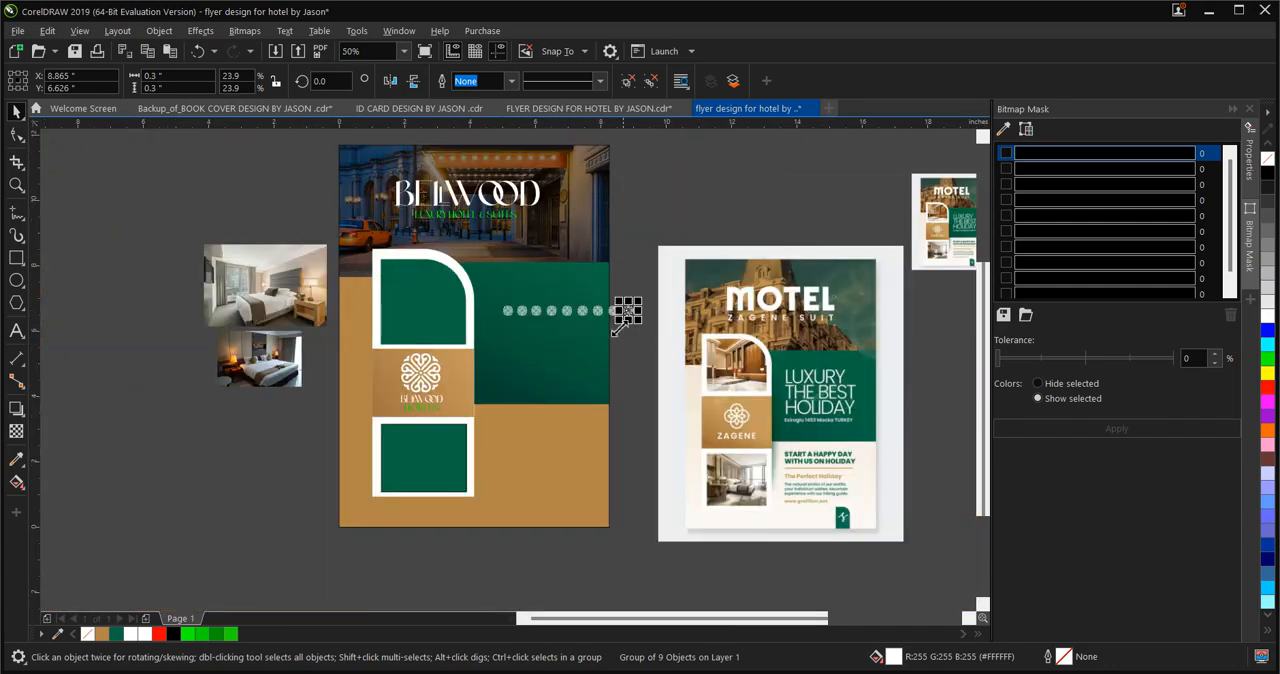
pyautogui.scroll(4, 600, 330)
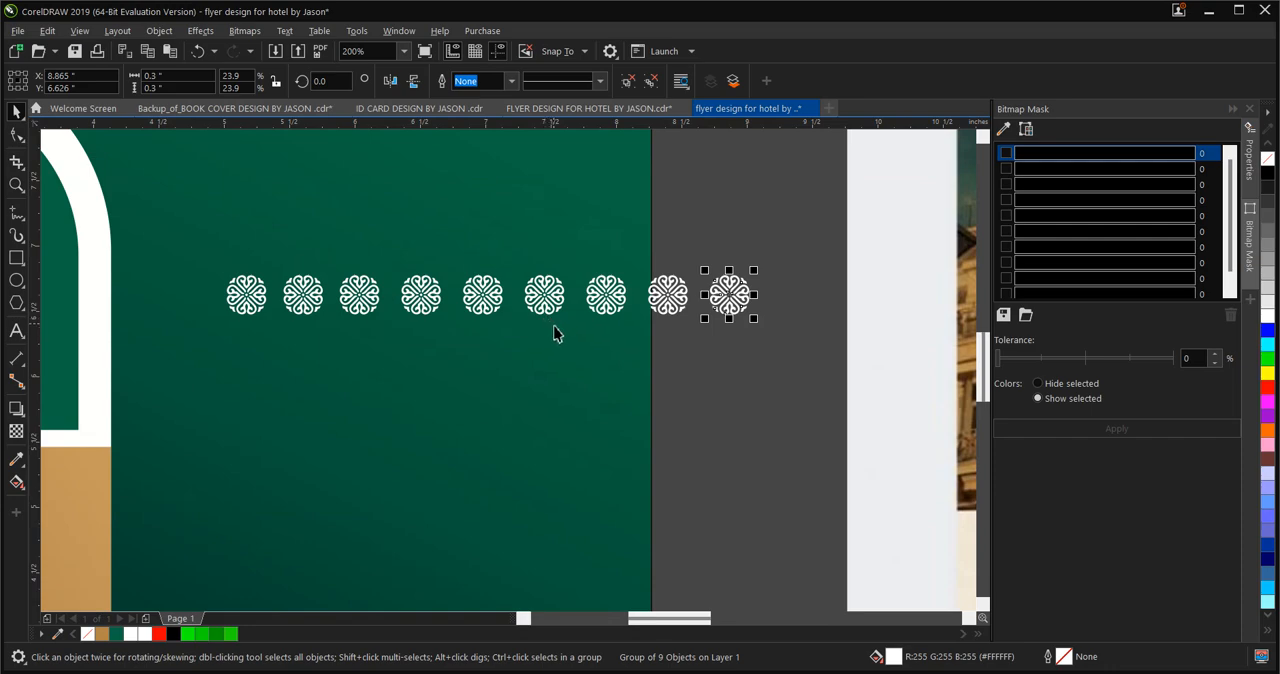
pyautogui.hotkey('ctrl', 'r')
# Move the whole emblem row to the green rectangle's upper edge and place a copy just below it, offset slightly to the right
pyautogui.moveTo(829, 371); pyautogui.dragTo(232, 220)
pyautogui.scroll(-2, 636, 371)
pyautogui.scroll(1, 595, 346)
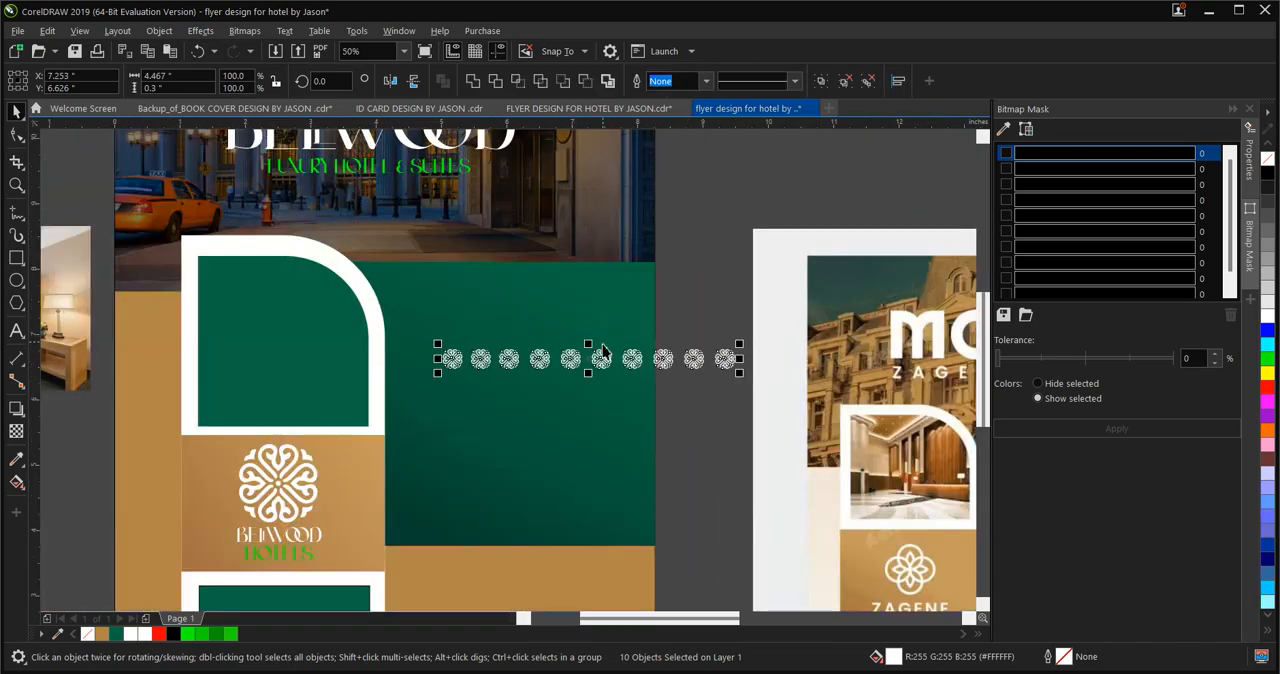
pyautogui.moveTo(593, 361); pyautogui.dragTo(528, 306)
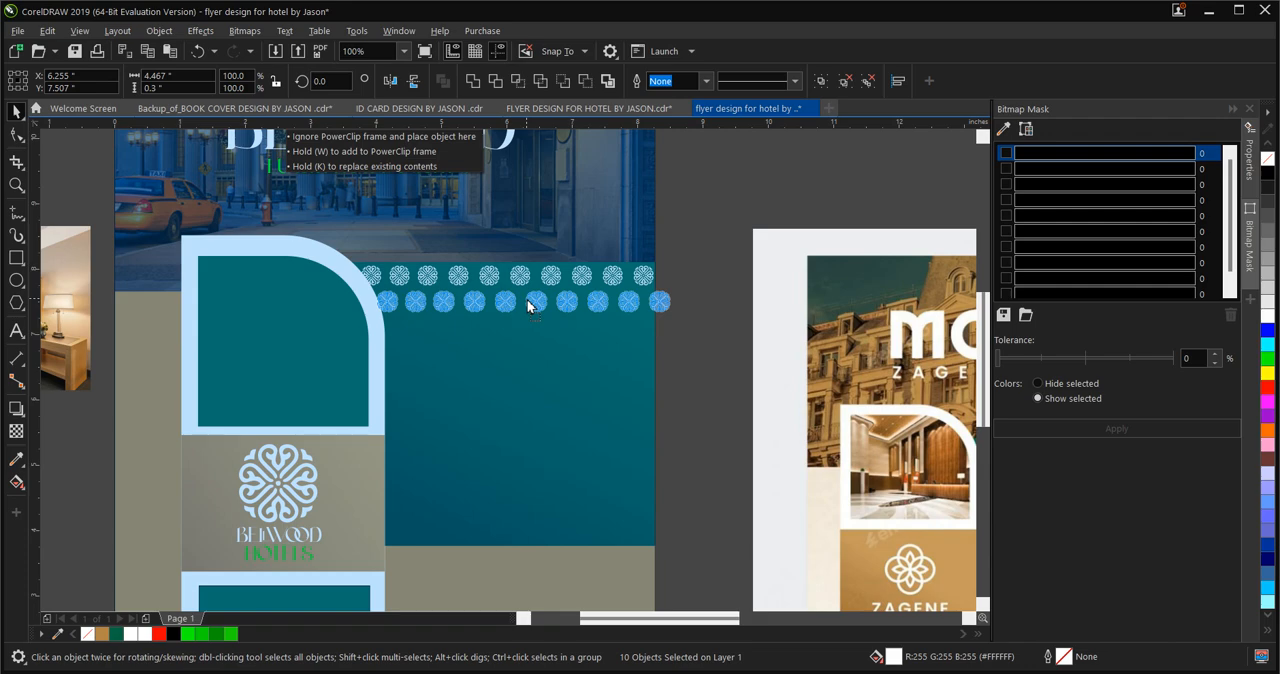
pyautogui.moveTo(528, 306); pyautogui.dragTo(530, 300)
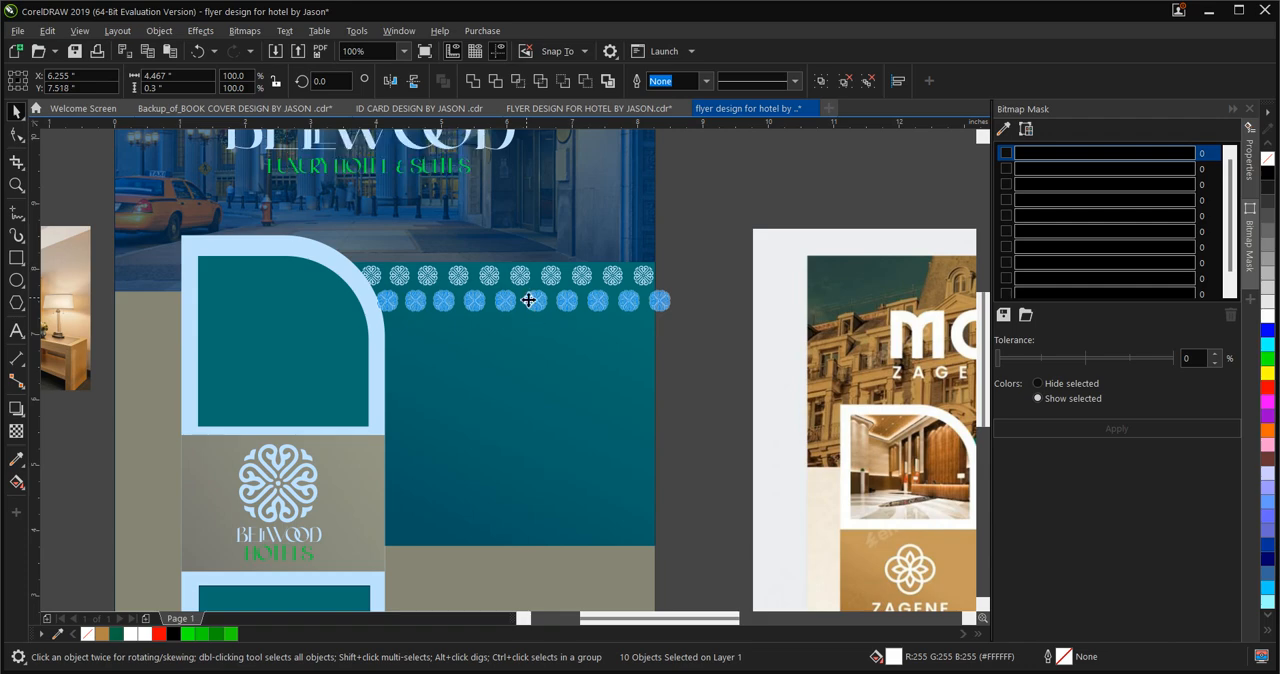
# Duplicate the two staggered emblem rows downward until twelve rows cover the green rectangle, and group all the emblems
pyautogui.moveTo(710, 236); pyautogui.dragTo(358, 306)
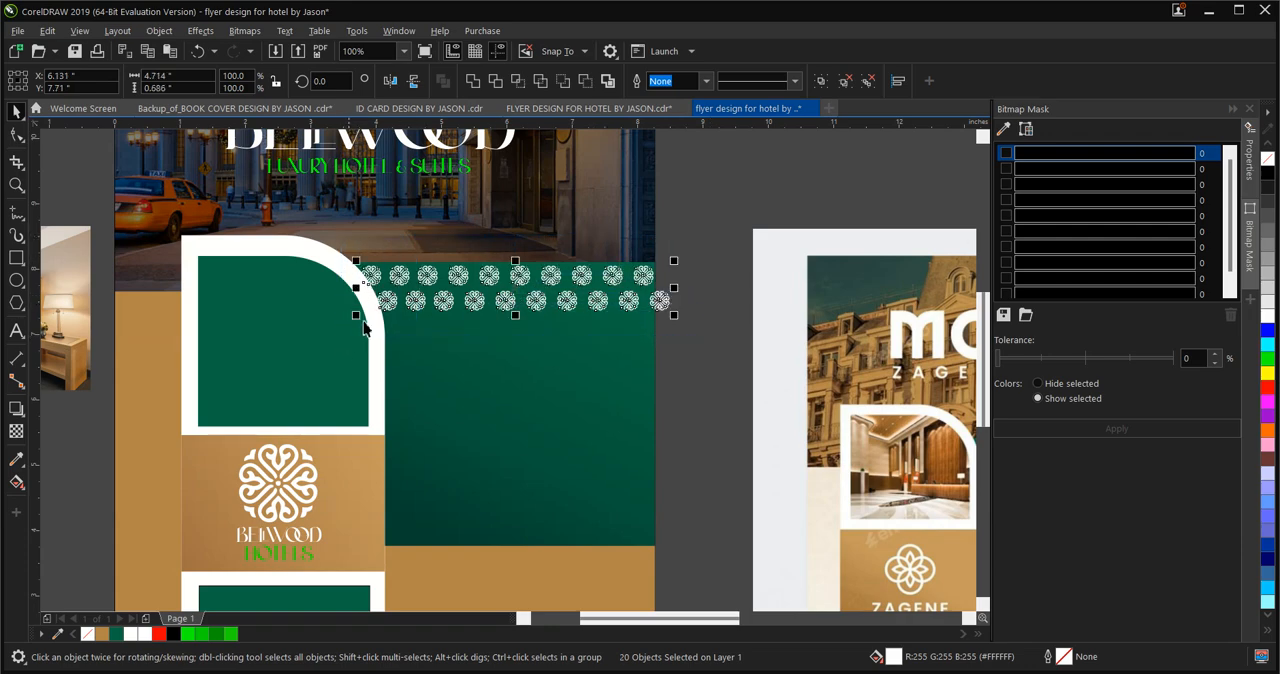
pyautogui.moveTo(515, 293); pyautogui.dragTo(516, 347)
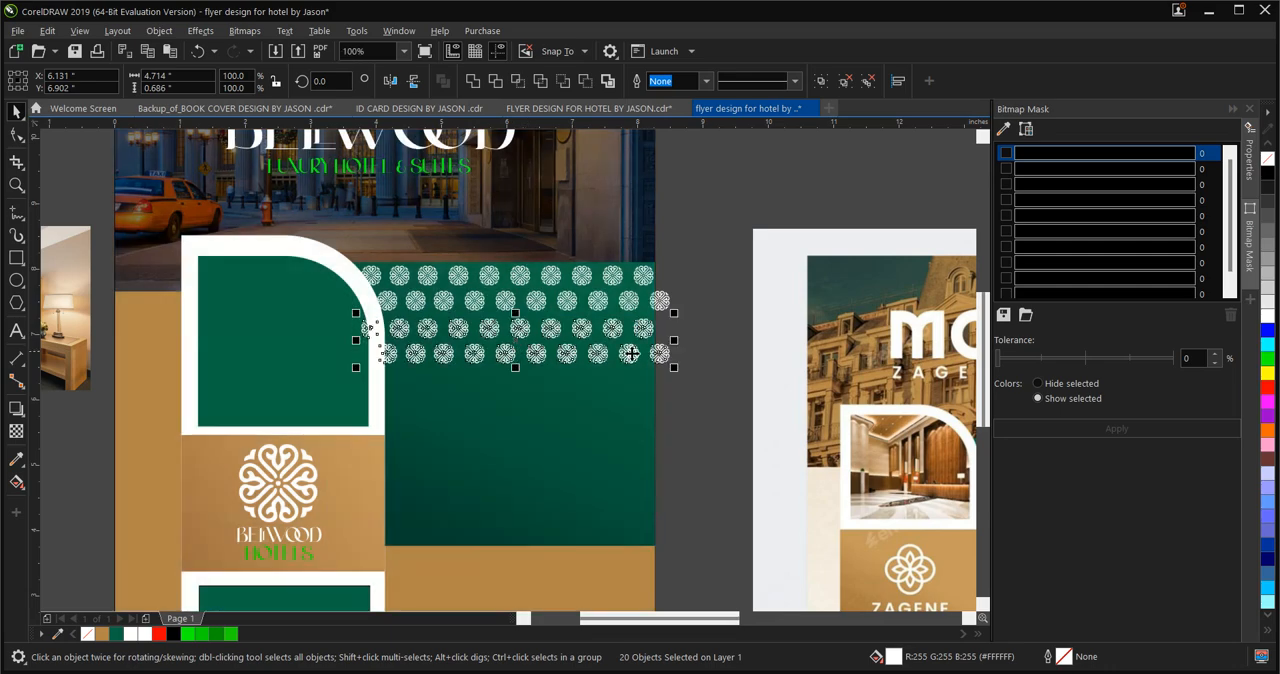
pyautogui.hotkey('ctrl', 'r')
pyautogui.hotkey('ctrl', 'r')
pyautogui.hotkey('ctrl', 'r')
pyautogui.hotkey('ctrl', 'r')
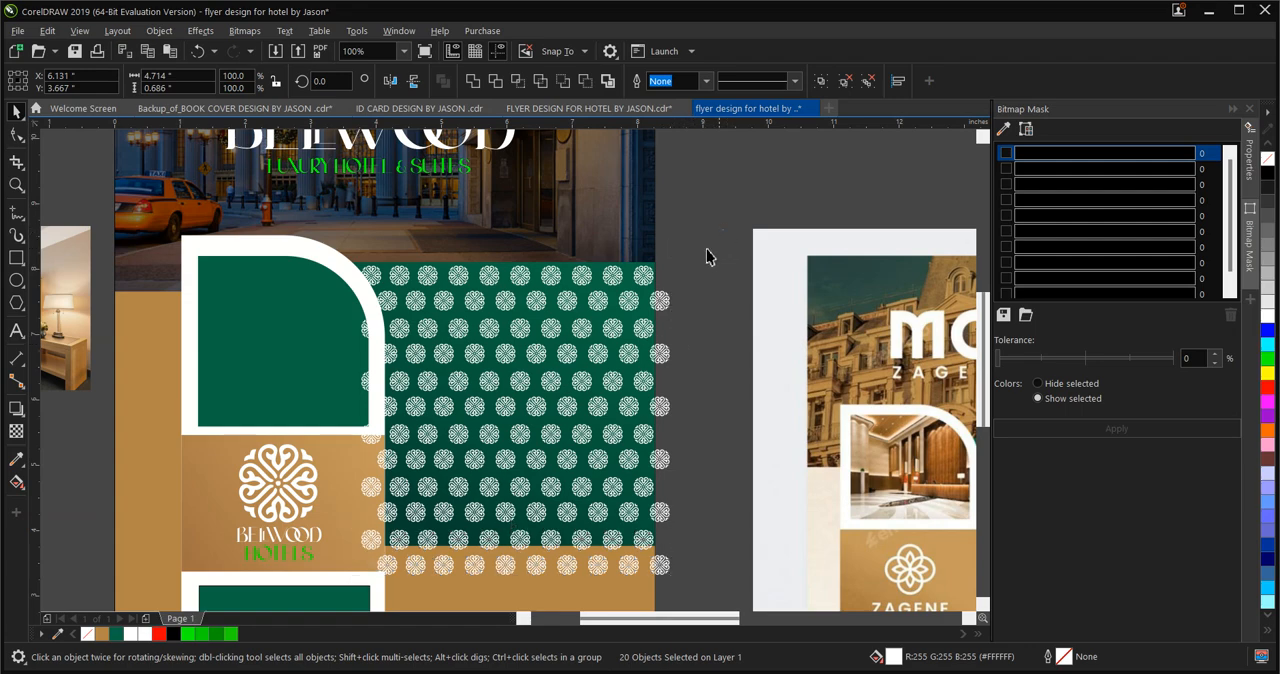
pyautogui.moveTo(724, 230); pyautogui.dragTo(333, 602)
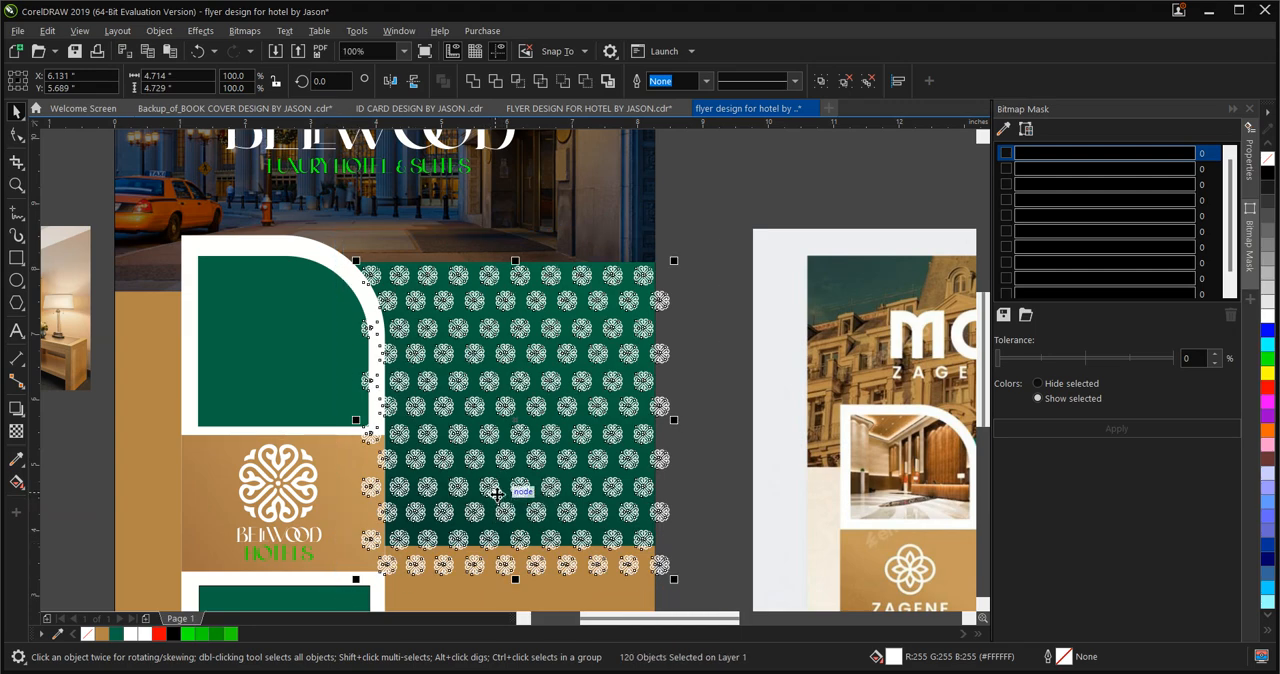
pyautogui.hotkey('ctrl', 'g')
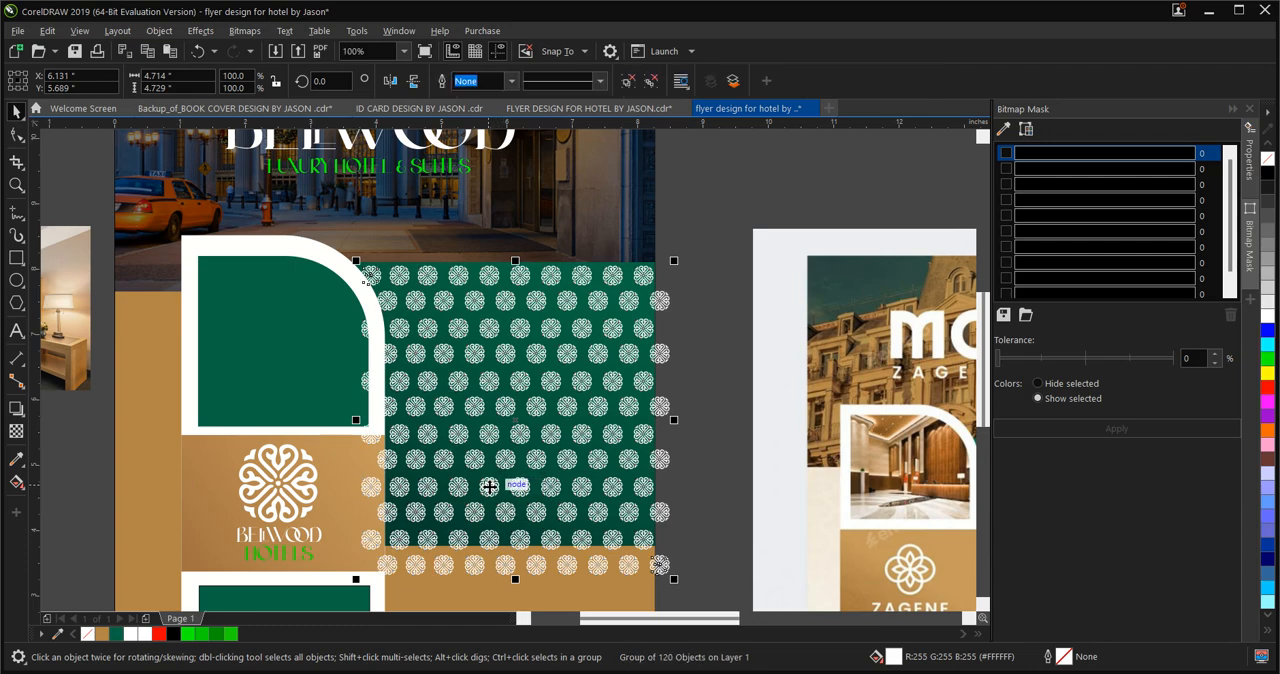
# Compare the pattern with the reference flyer's green panel and try to apply the Transparency tool to the emblem group
pyautogui.scroll(-1, 489, 482)
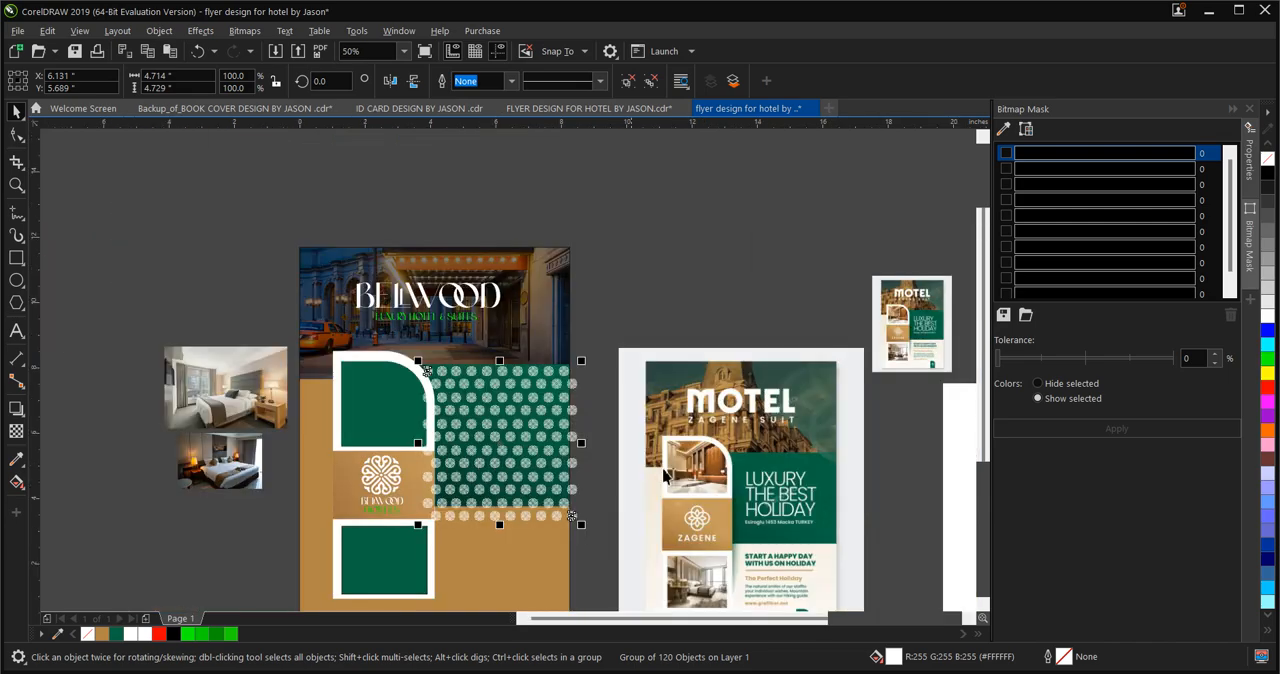
pyautogui.scroll(2, 828, 458)
pyautogui.scroll(2, 828, 451)
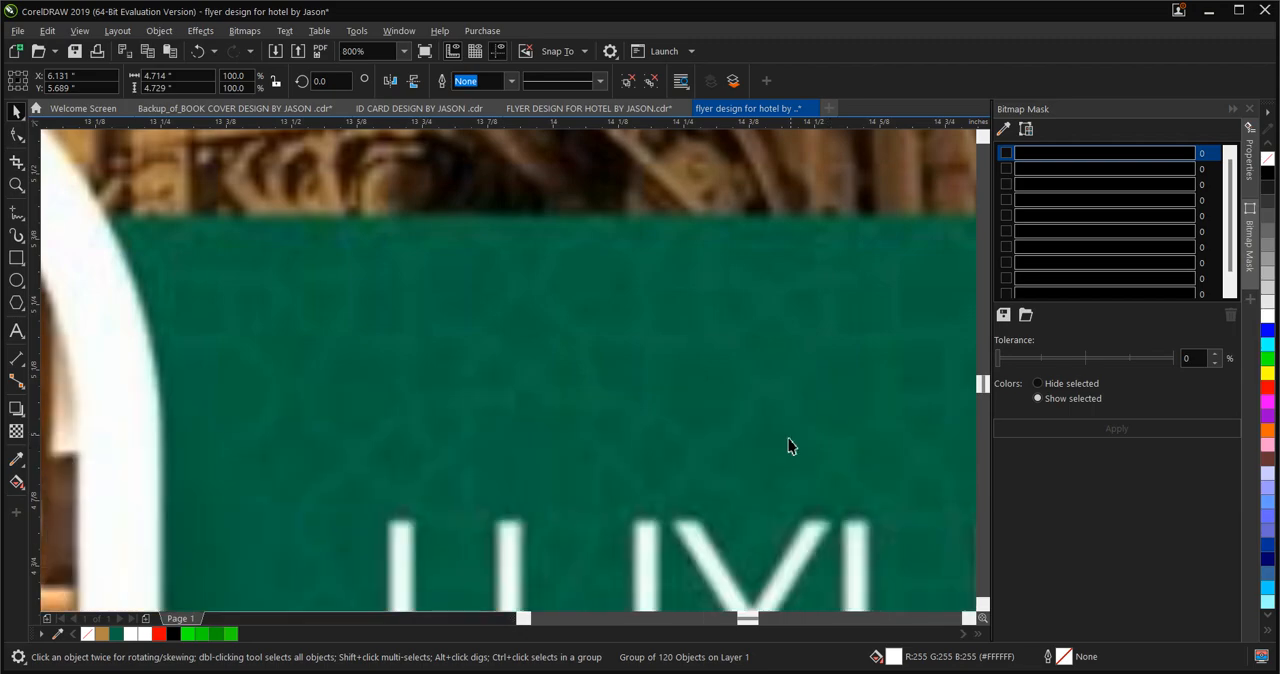
pyautogui.scroll(-4, 590, 344)
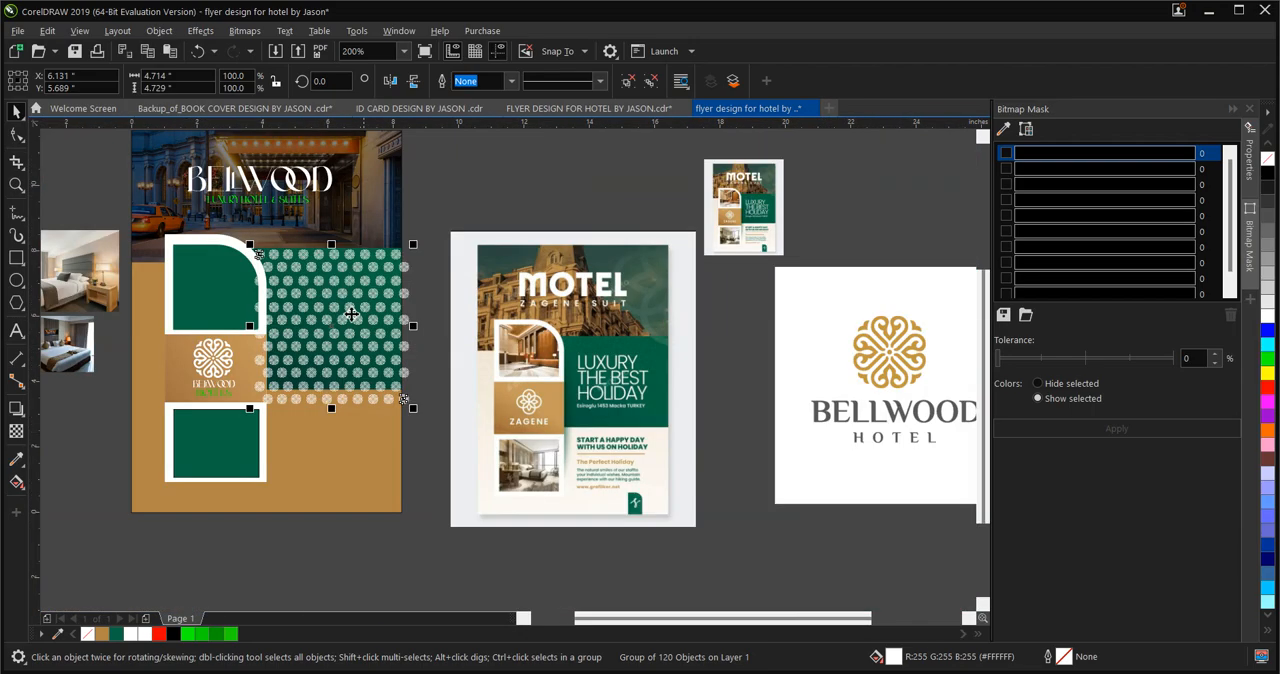
pyautogui.scroll(2, 340, 298)
pyautogui.scroll(1, 338, 290)
pyautogui.scroll(-1, 337, 291)
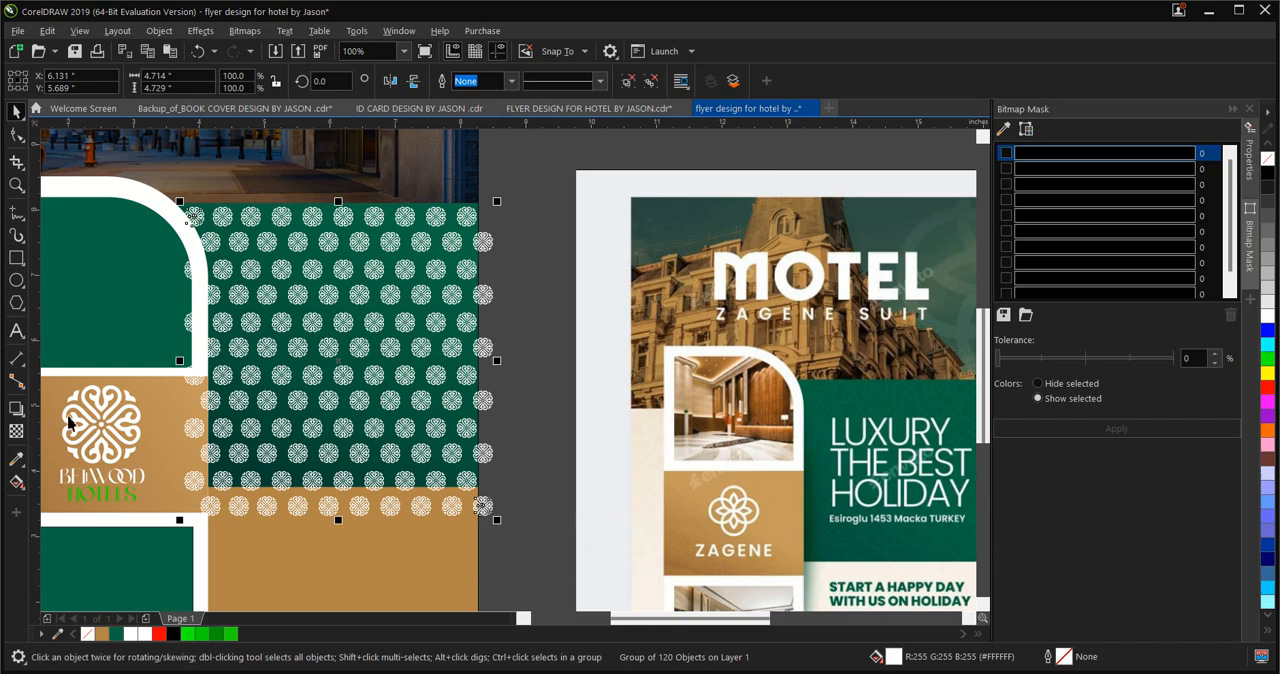
pyautogui.click(16, 433)
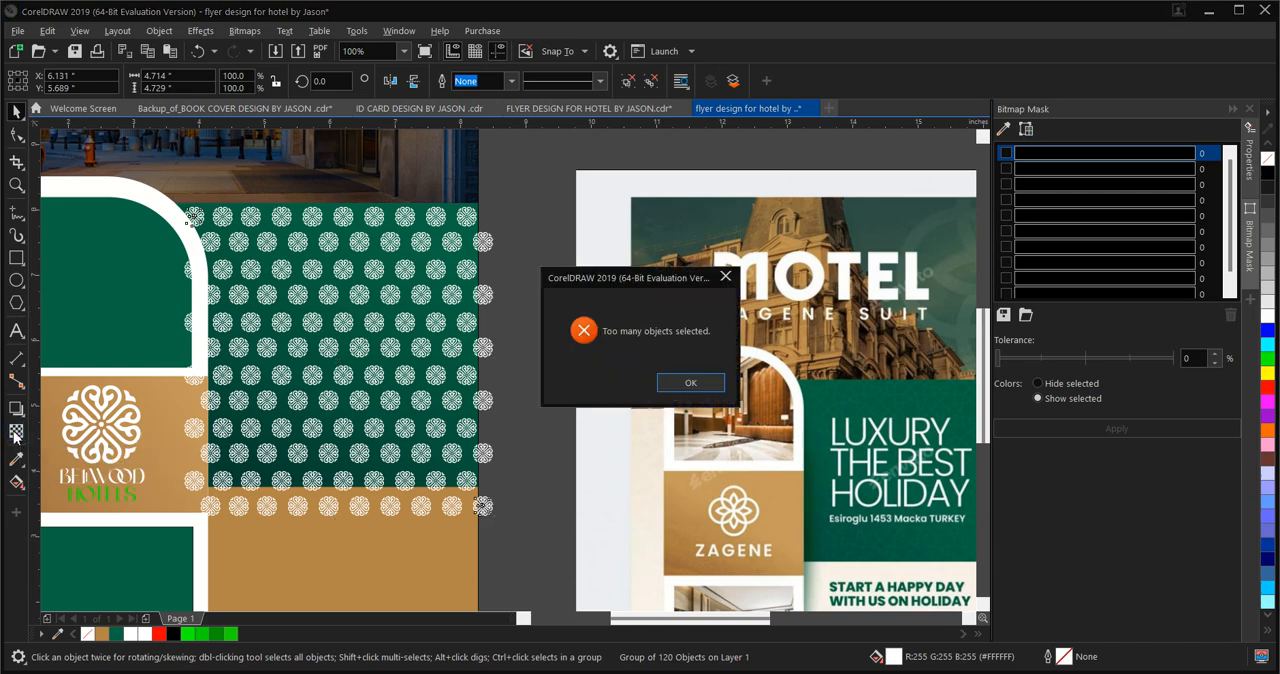
pyautogui.click(677, 387)
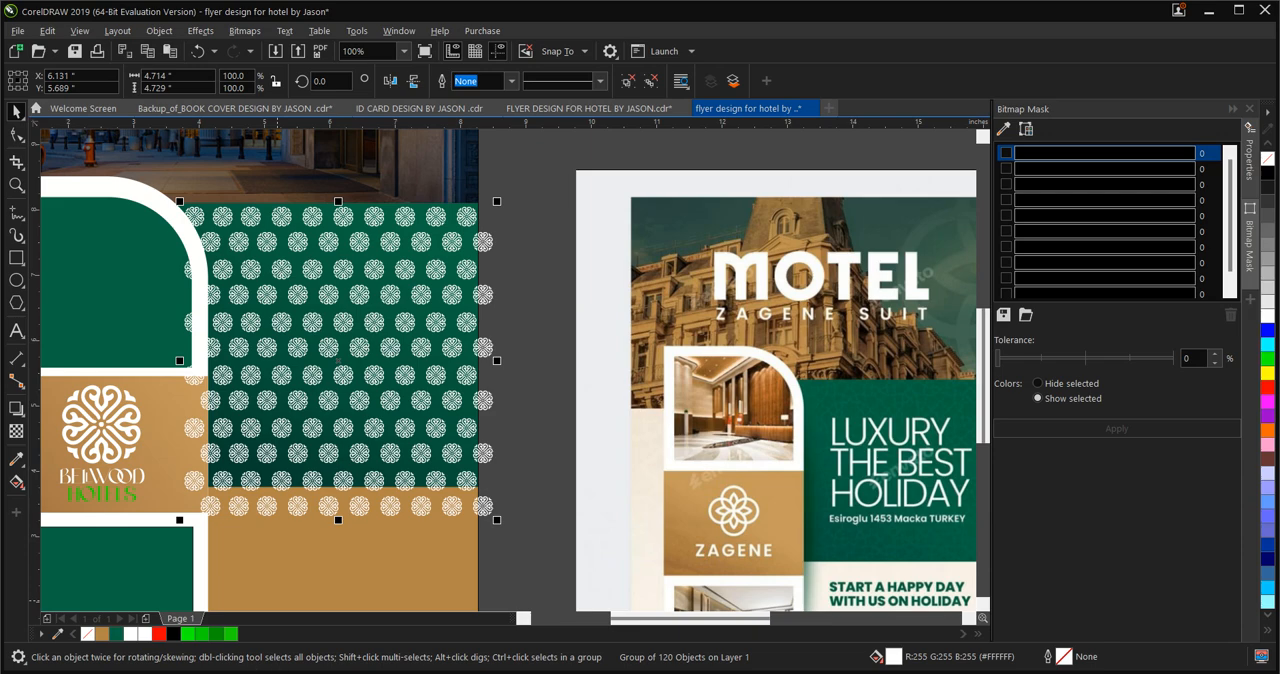
pyautogui.hotkey('alt', 'Tab')
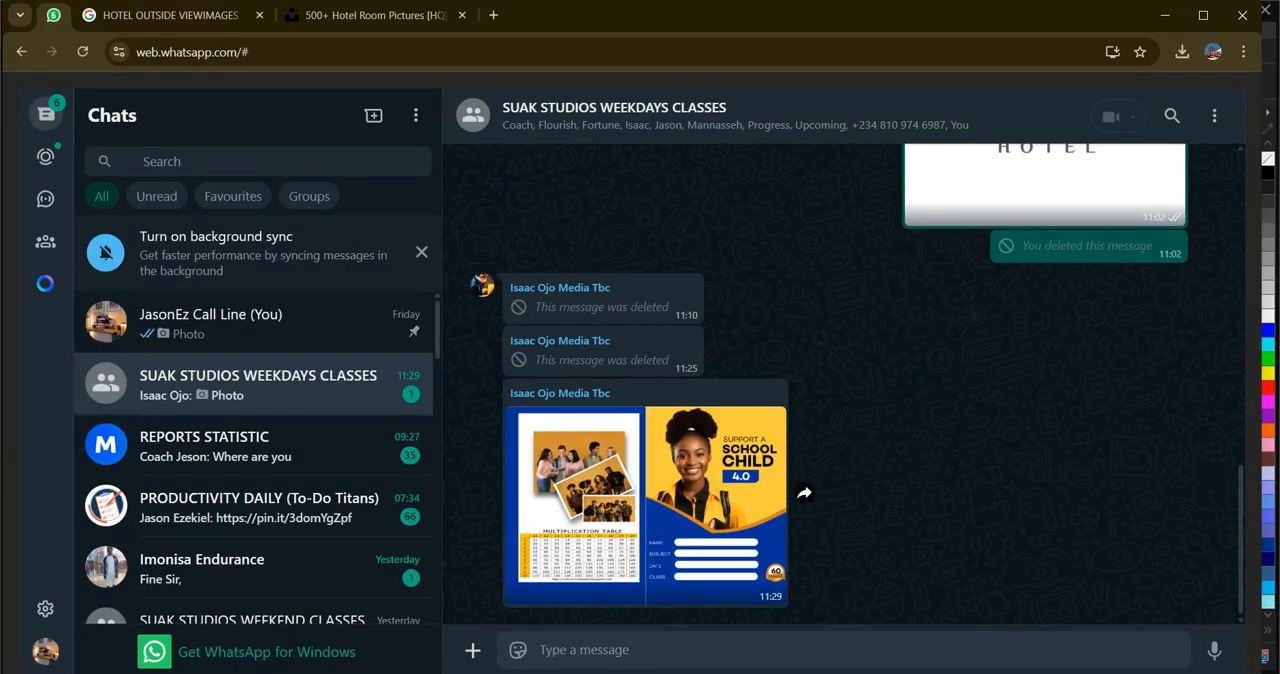
pyautogui.click(664, 673)
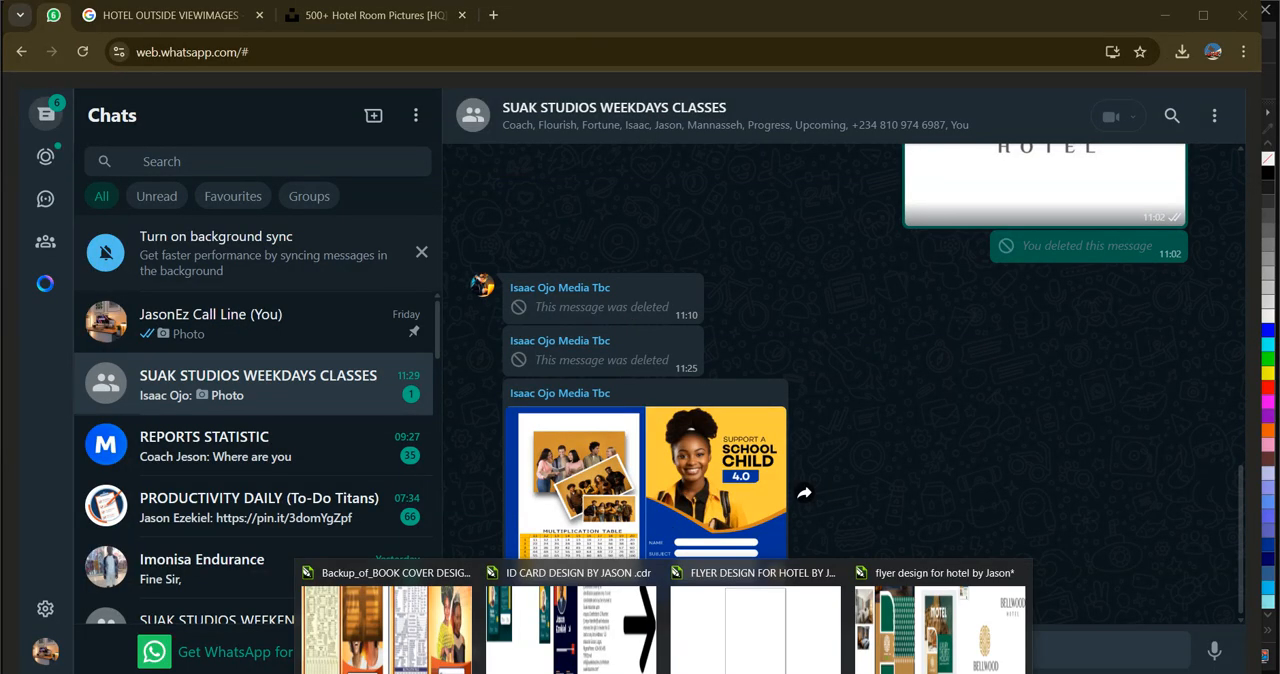
pyautogui.click(708, 673)
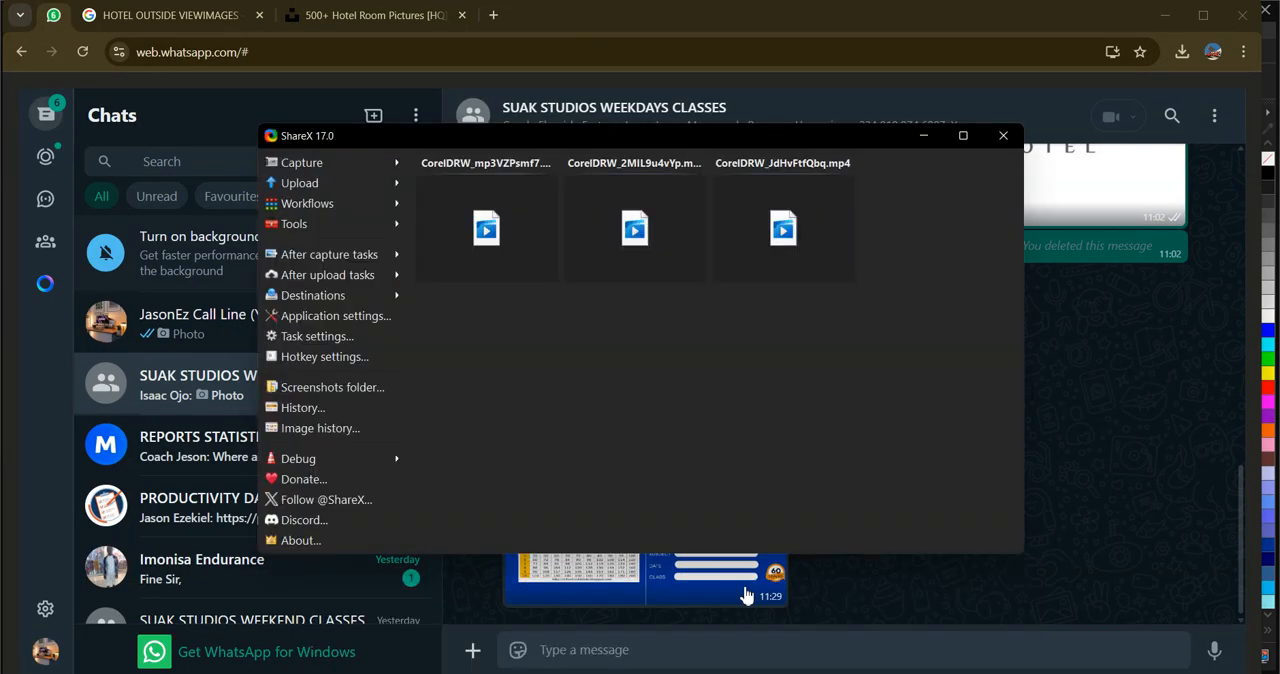
pyautogui.click(966, 590)
pyautogui.click(664, 673)
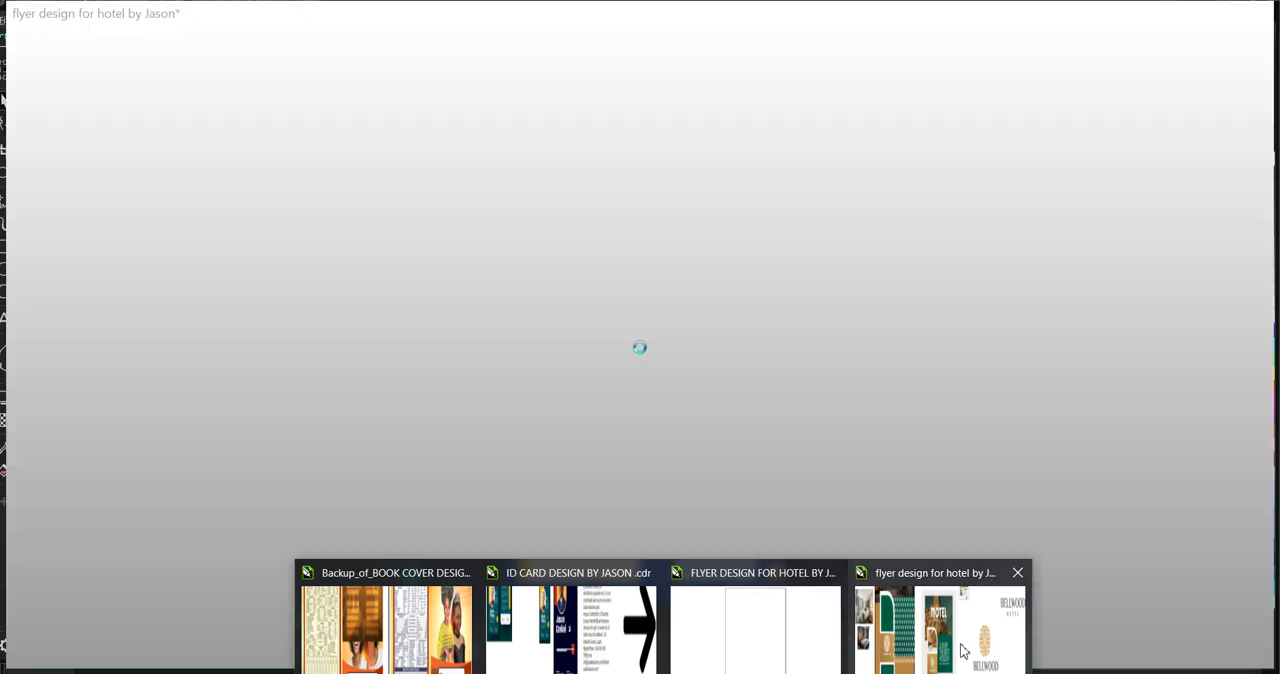
pyautogui.click(965, 650)
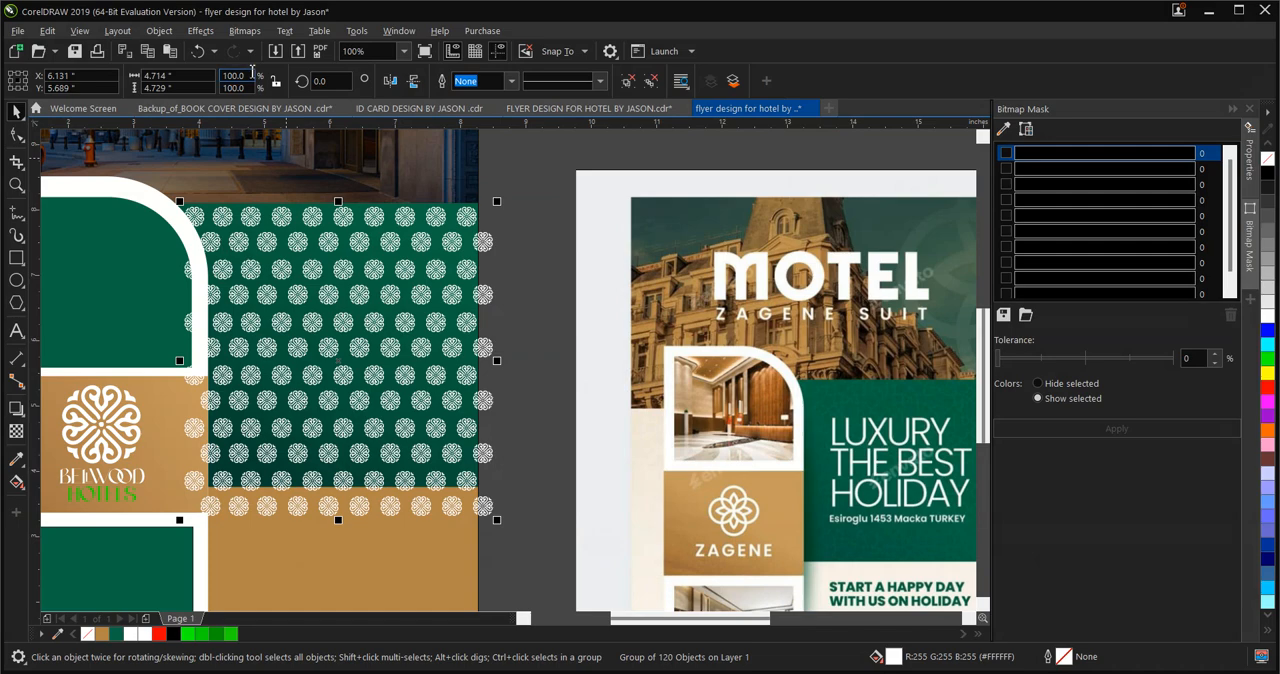
# Convert the emblem group to a 300 dpi RGB Color (24-bit) bitmap with transparent background, and move it slightly upward
pyautogui.click(250, 37)
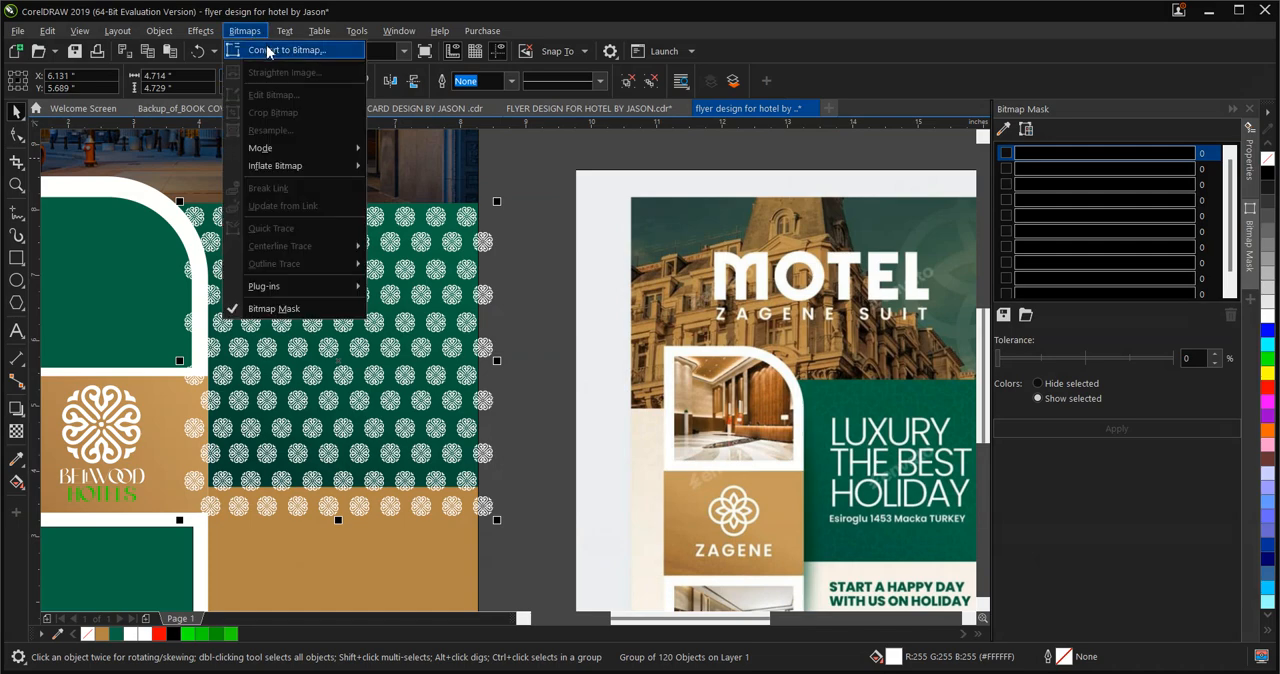
pyautogui.click(267, 52)
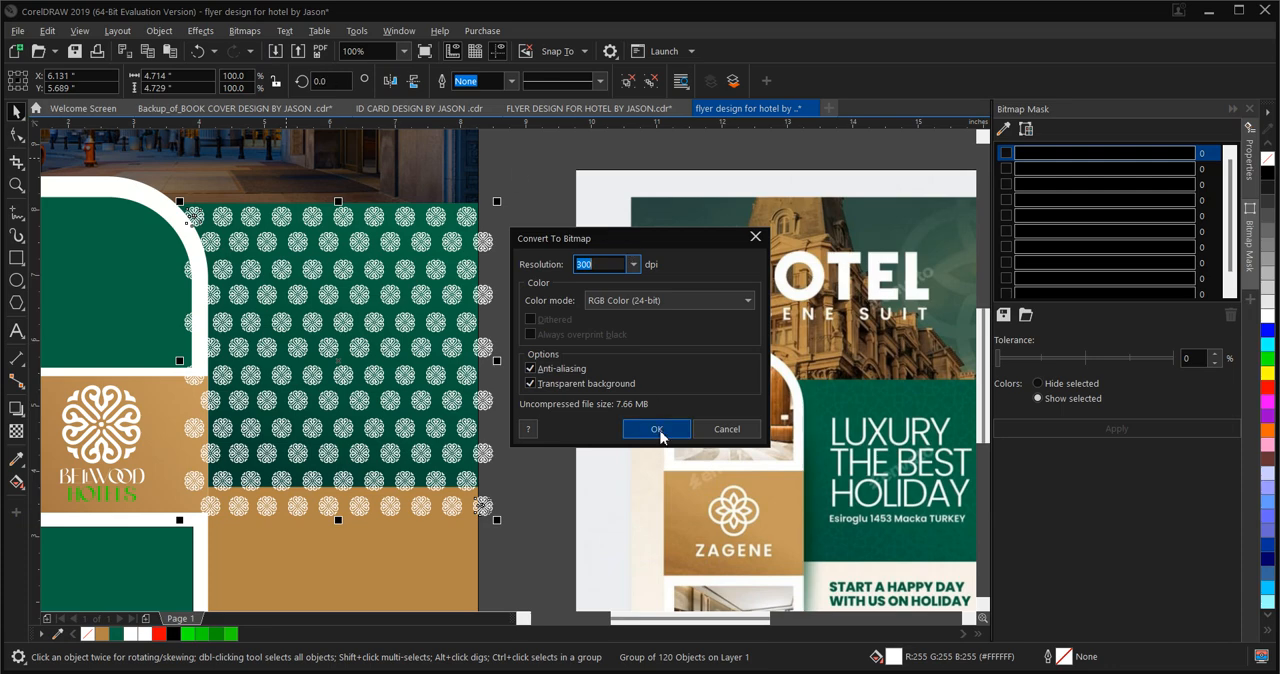
pyautogui.click(664, 429)
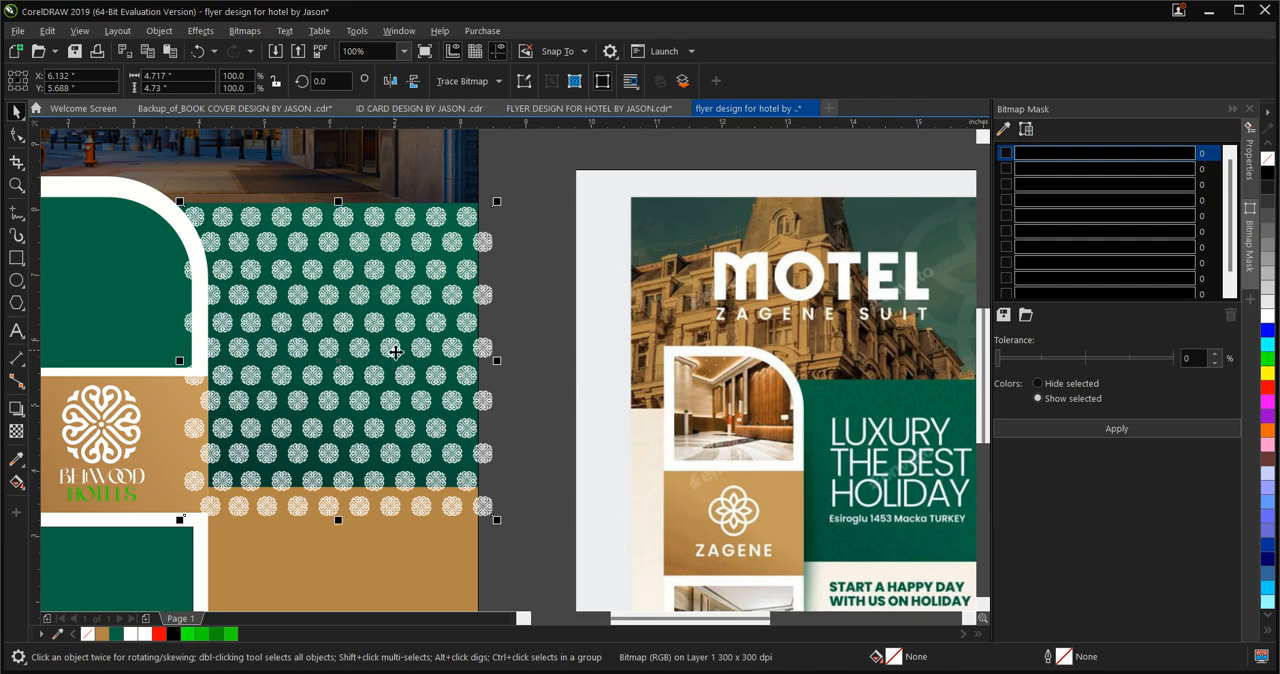
pyautogui.moveTo(395, 350); pyautogui.dragTo(392, 346)
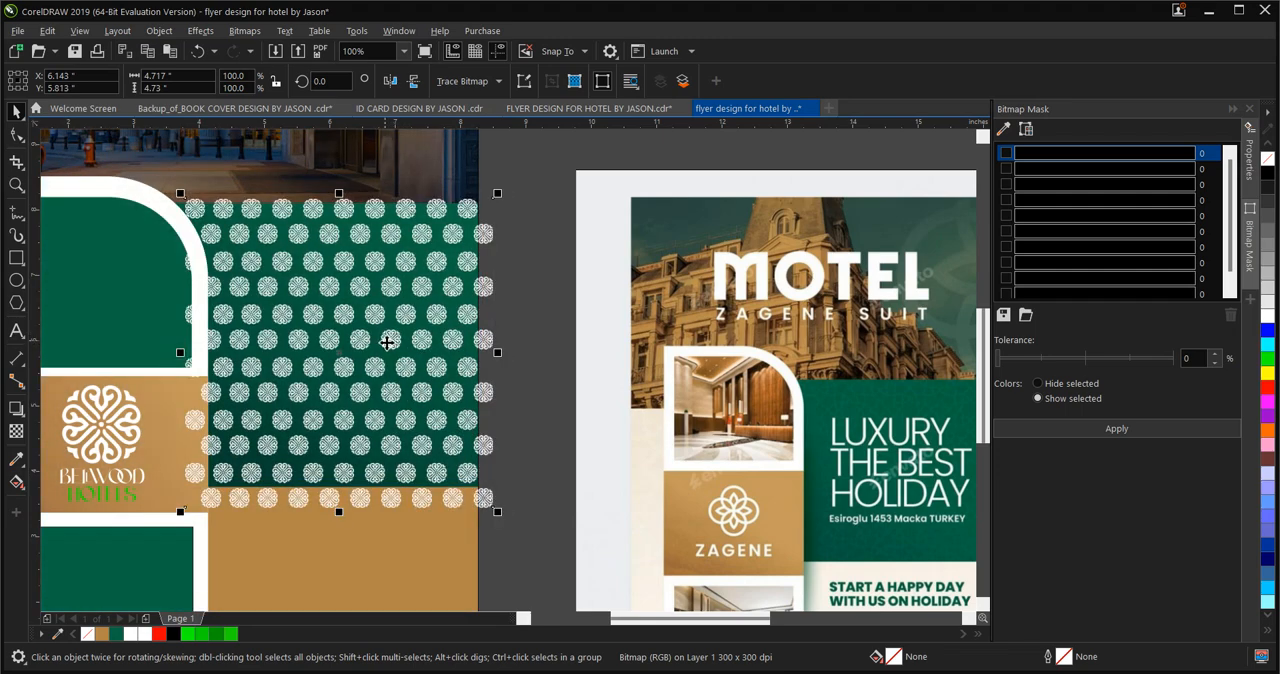
# Try a uniform transparency of 75 on the emblem bitmap, then return it to 0
pyautogui.click(16, 432)
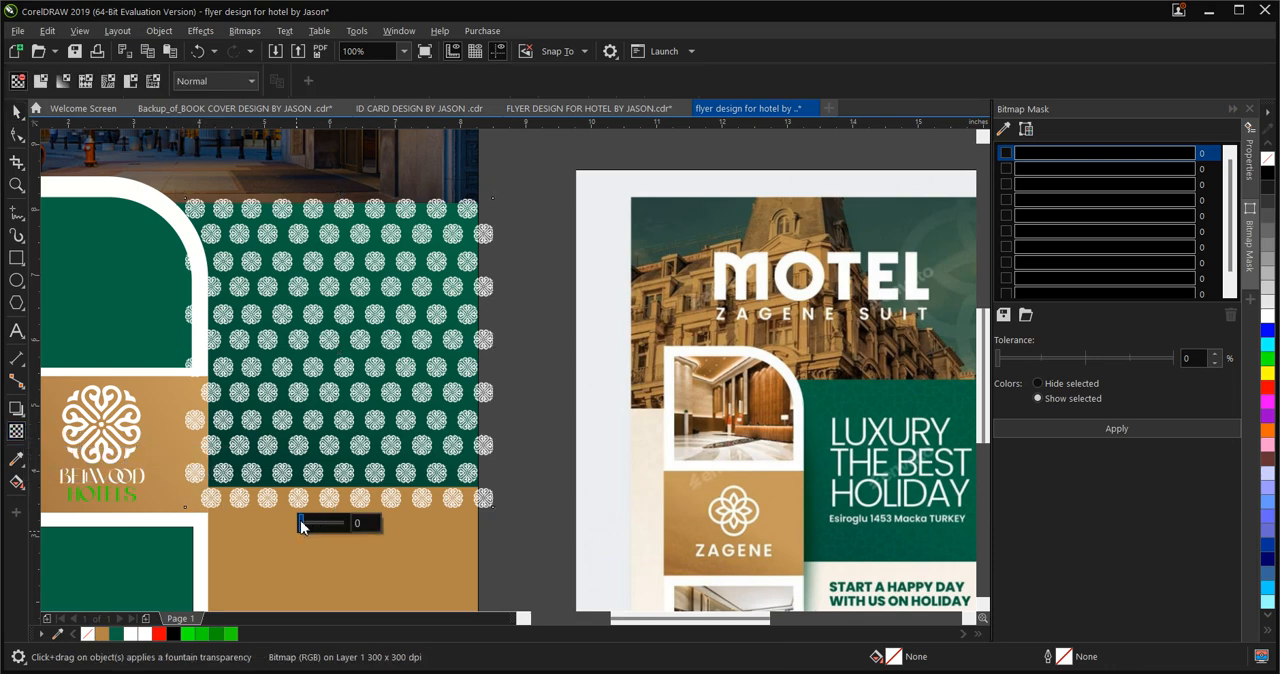
pyautogui.moveTo(301, 522); pyautogui.dragTo(332, 531)
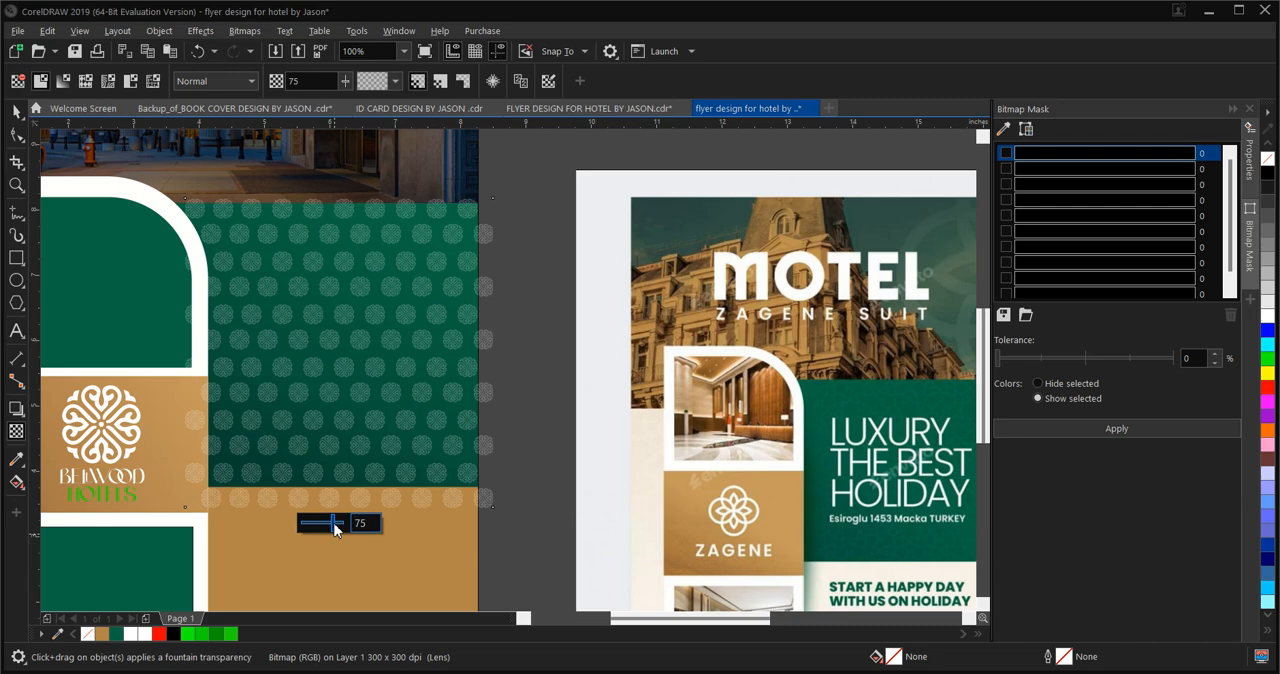
pyautogui.moveTo(335, 530); pyautogui.dragTo(298, 528)
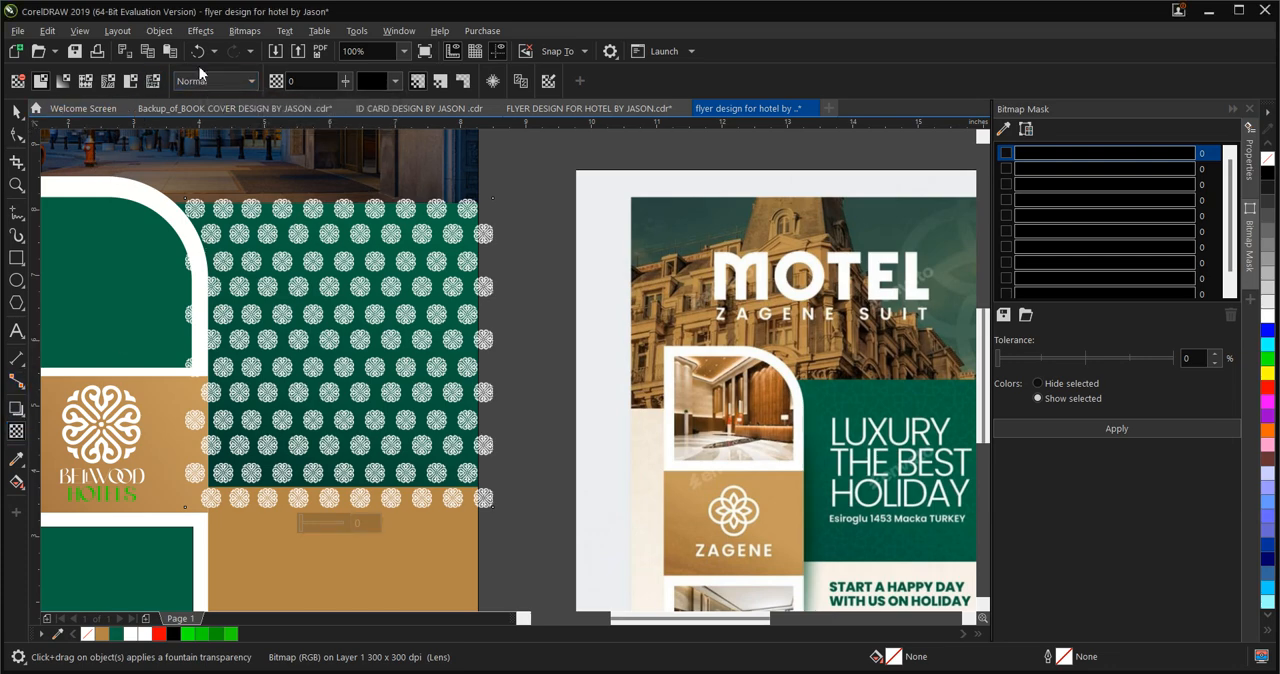
# Try the Add, Subtract, Multiply, If Lighter and Soft Light merge modes on the emblem bitmap
pyautogui.click(230, 88)
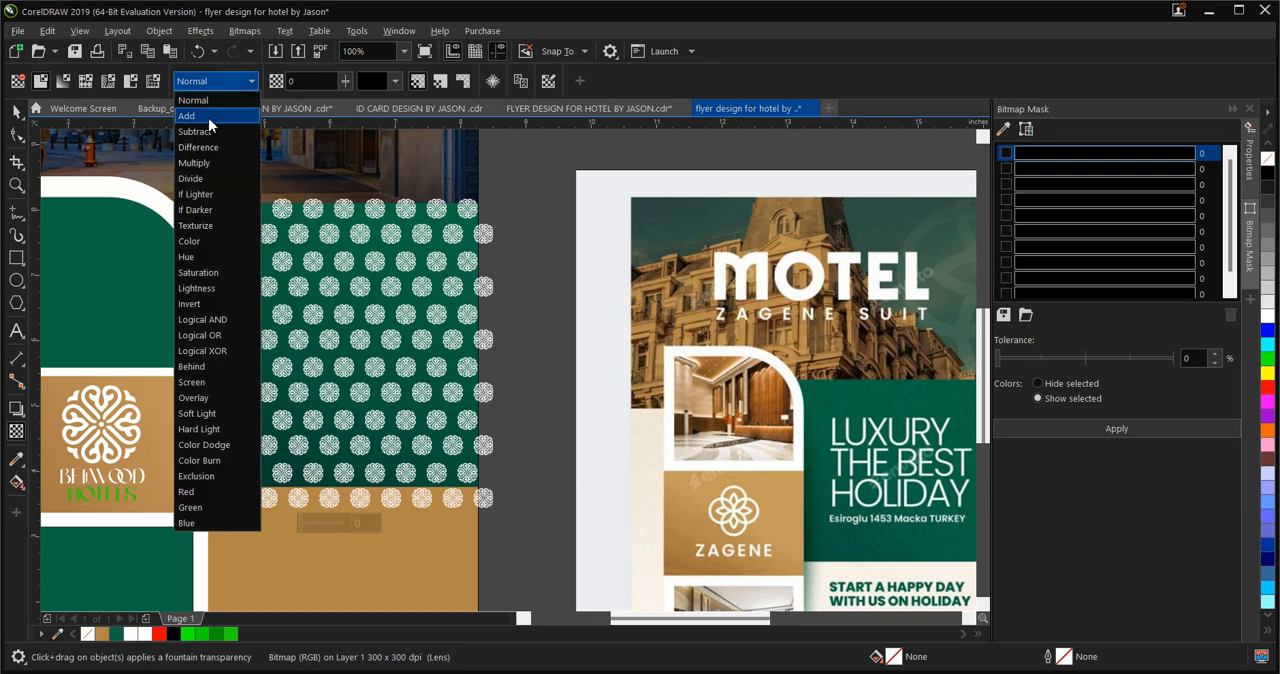
pyautogui.click(210, 123)
pyautogui.click(228, 84)
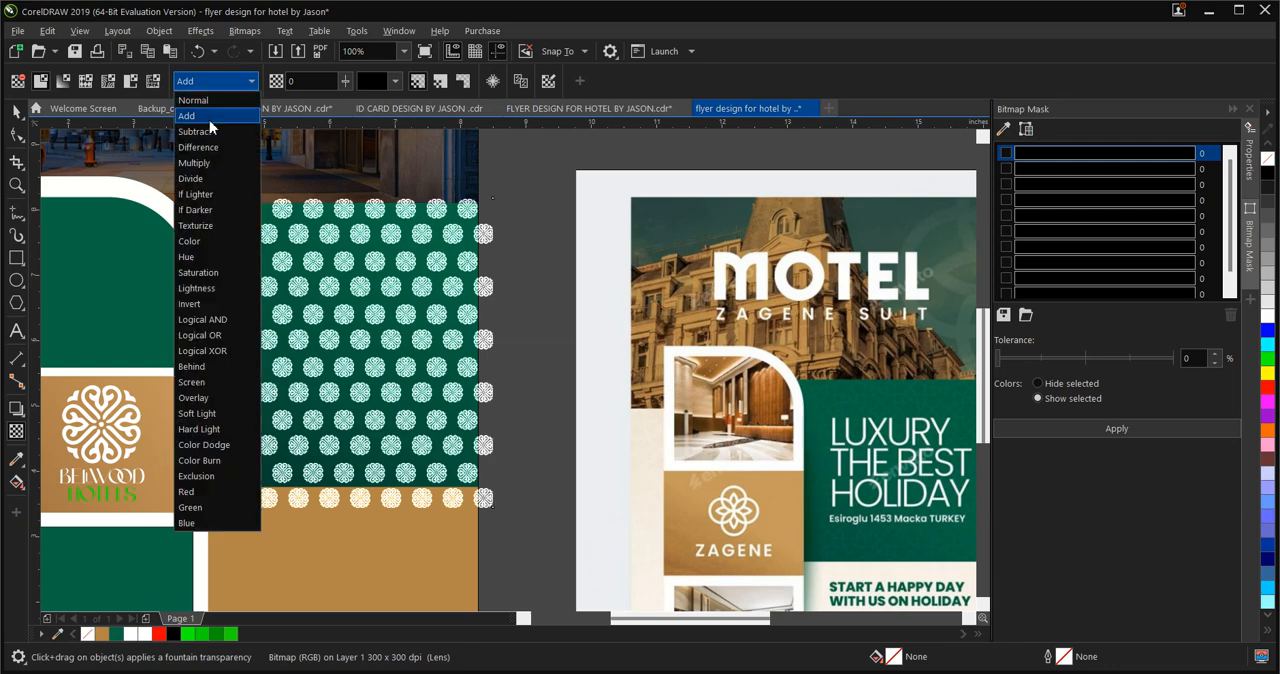
pyautogui.click(209, 131)
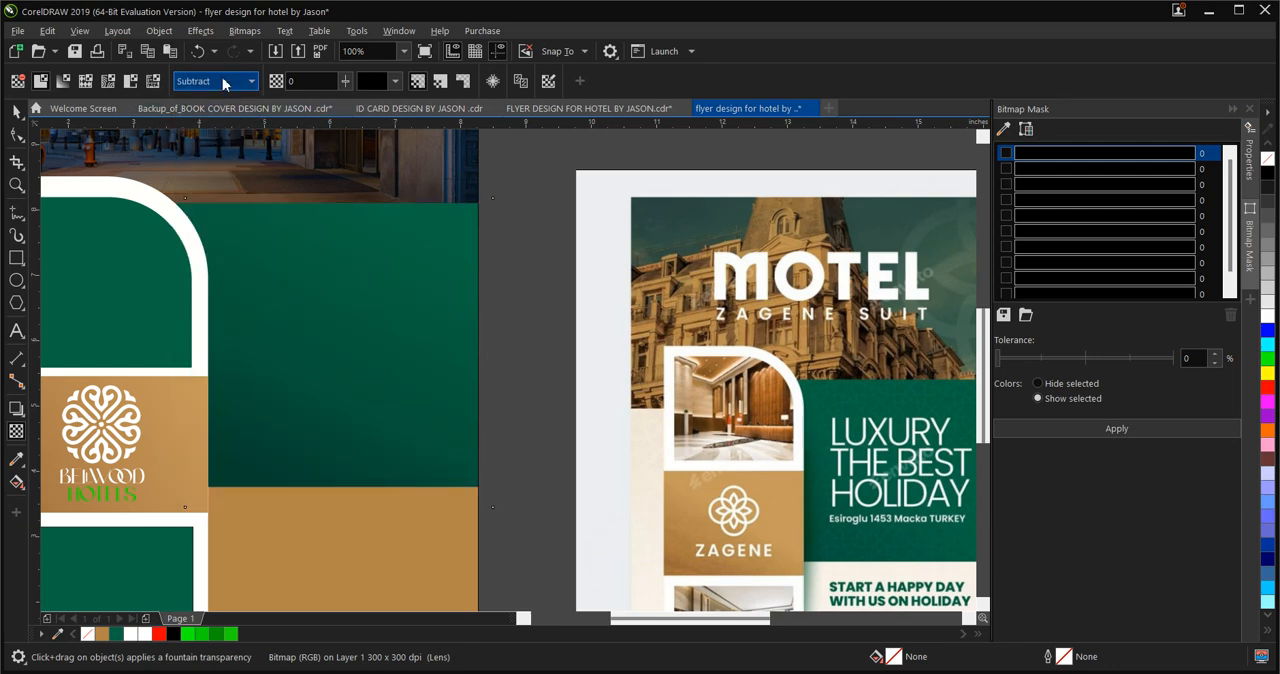
pyautogui.click(222, 77)
pyautogui.click(212, 160)
pyautogui.click(258, 83)
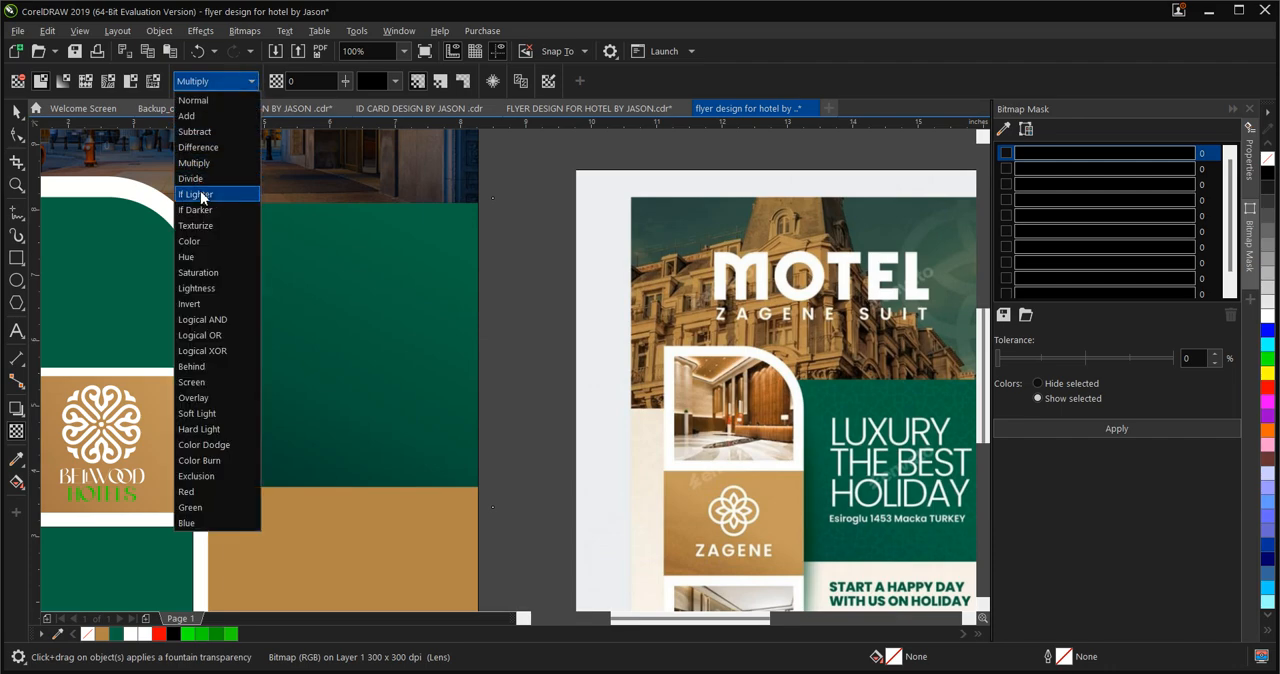
pyautogui.click(248, 193)
pyautogui.click(236, 83)
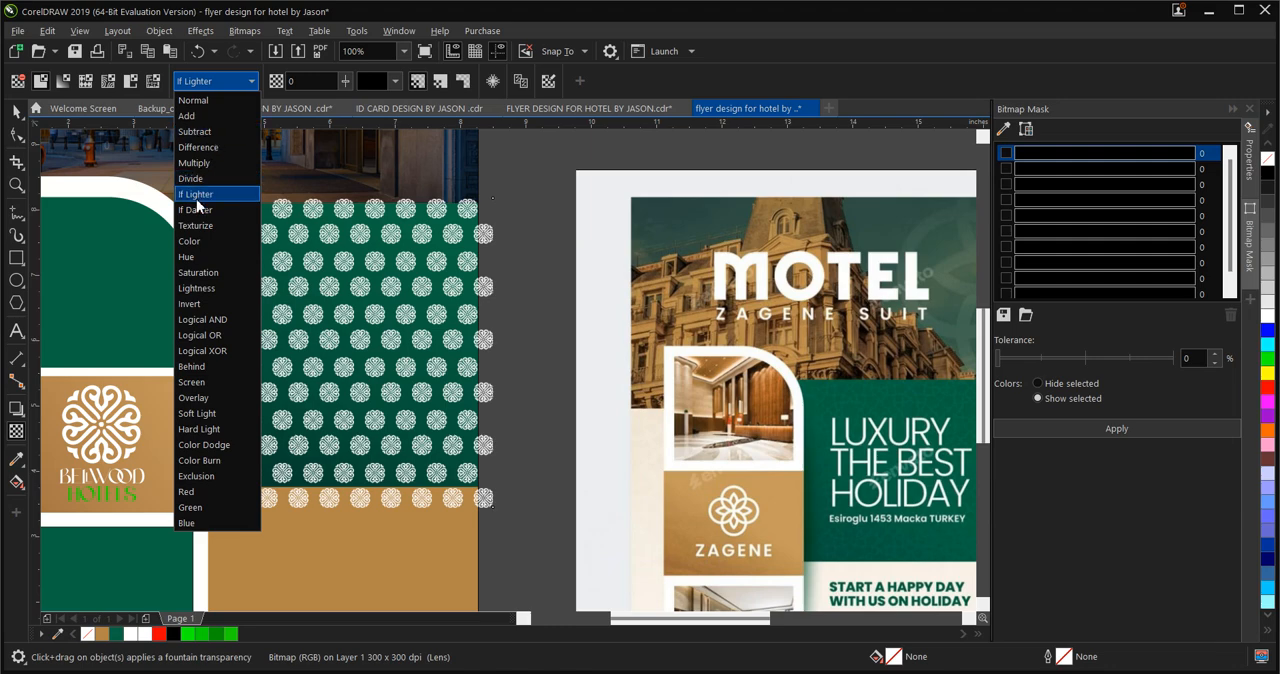
pyautogui.click(195, 413)
# Set the emblem bitmap's transparency merge mode to Overlay and return to the Pick tool
pyautogui.click(230, 84)
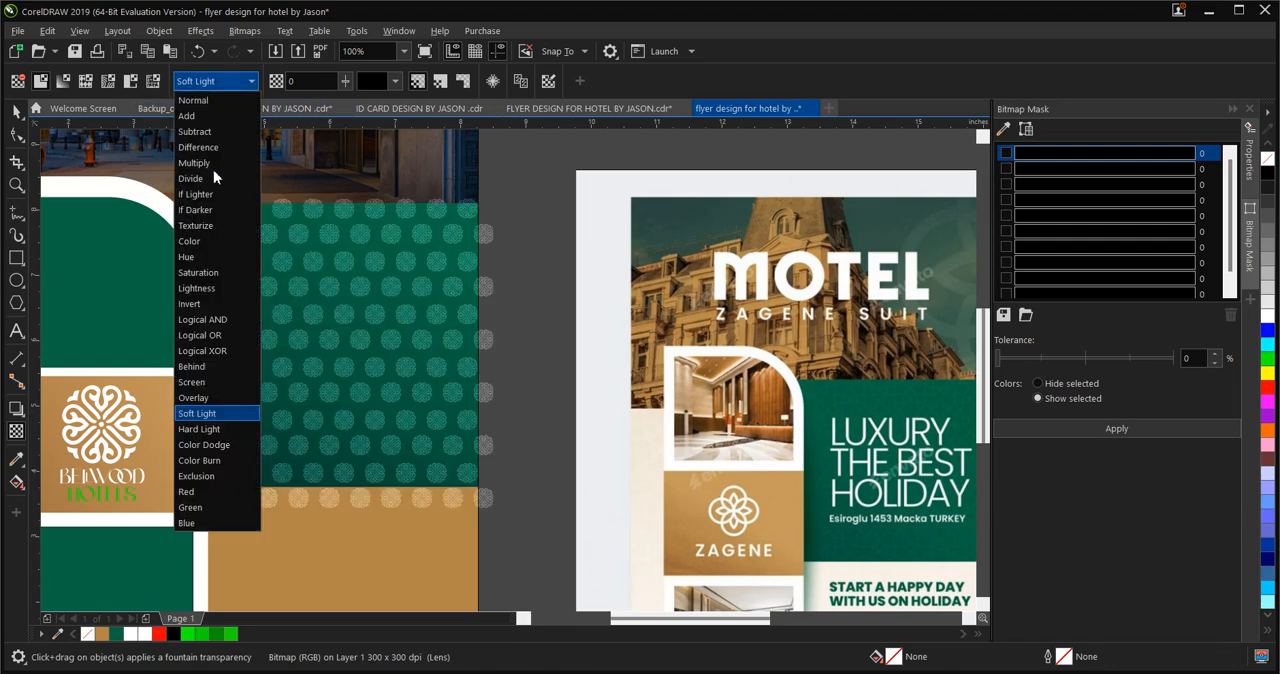
pyautogui.click(196, 397)
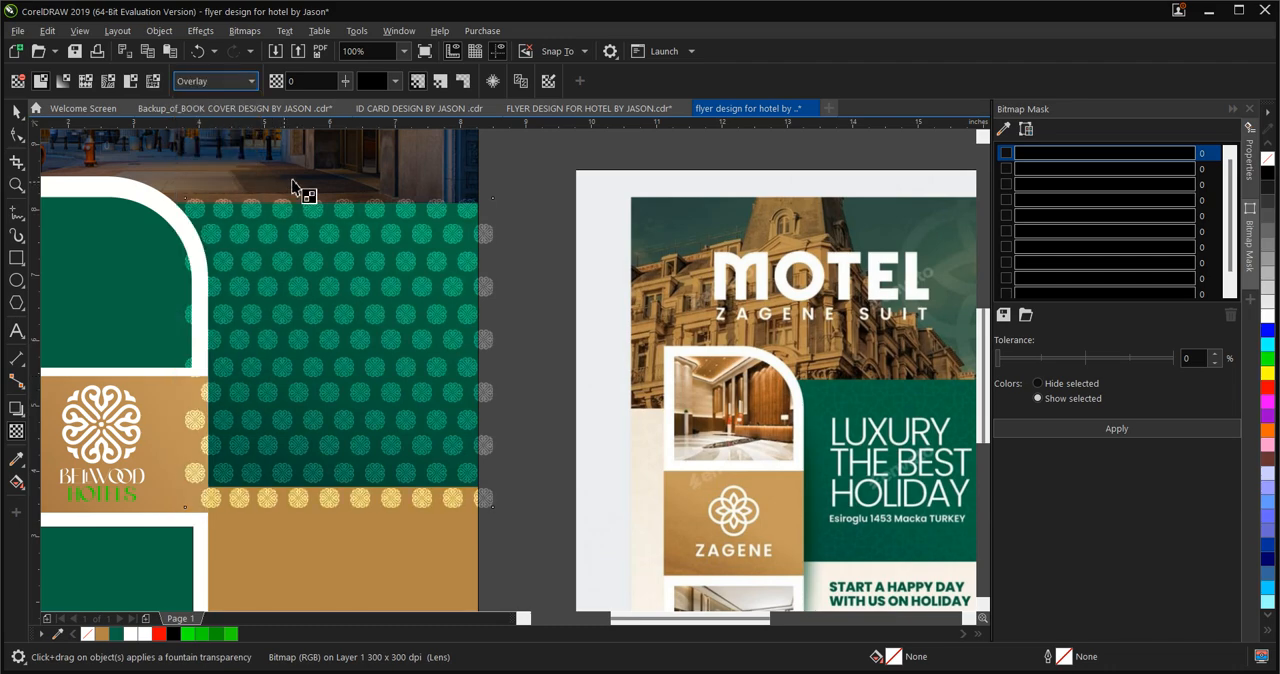
pyautogui.click(17, 113)
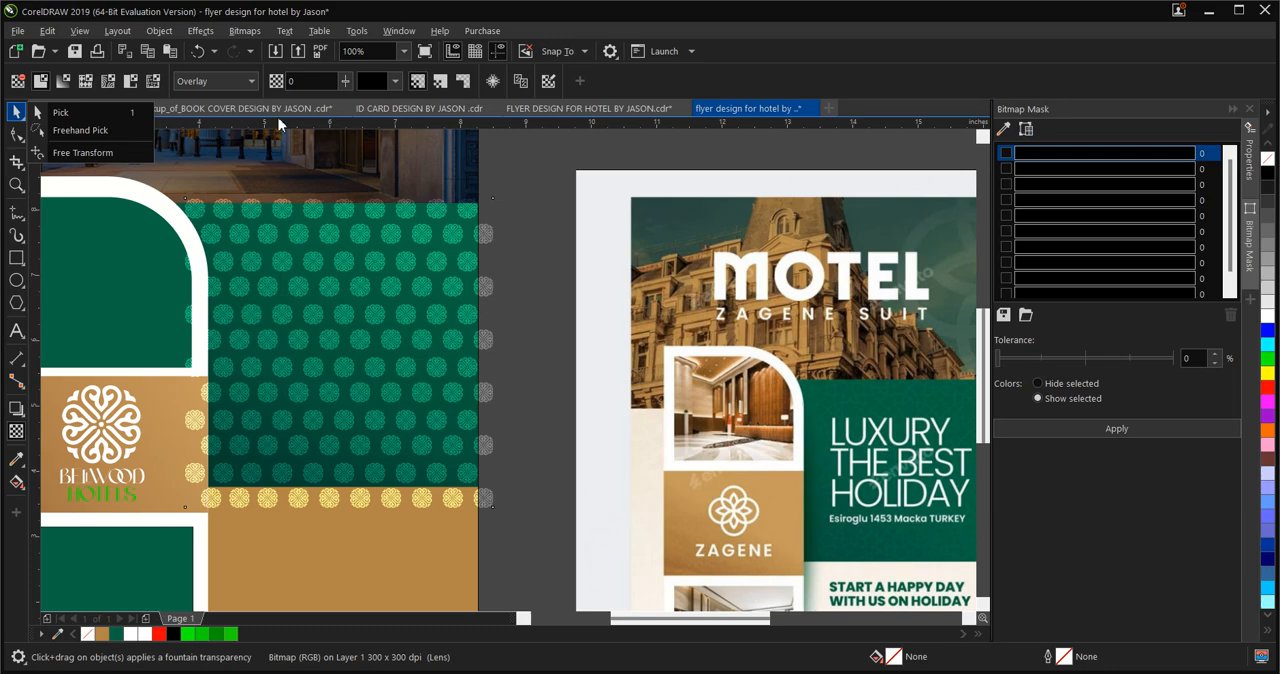
pyautogui.click(241, 82)
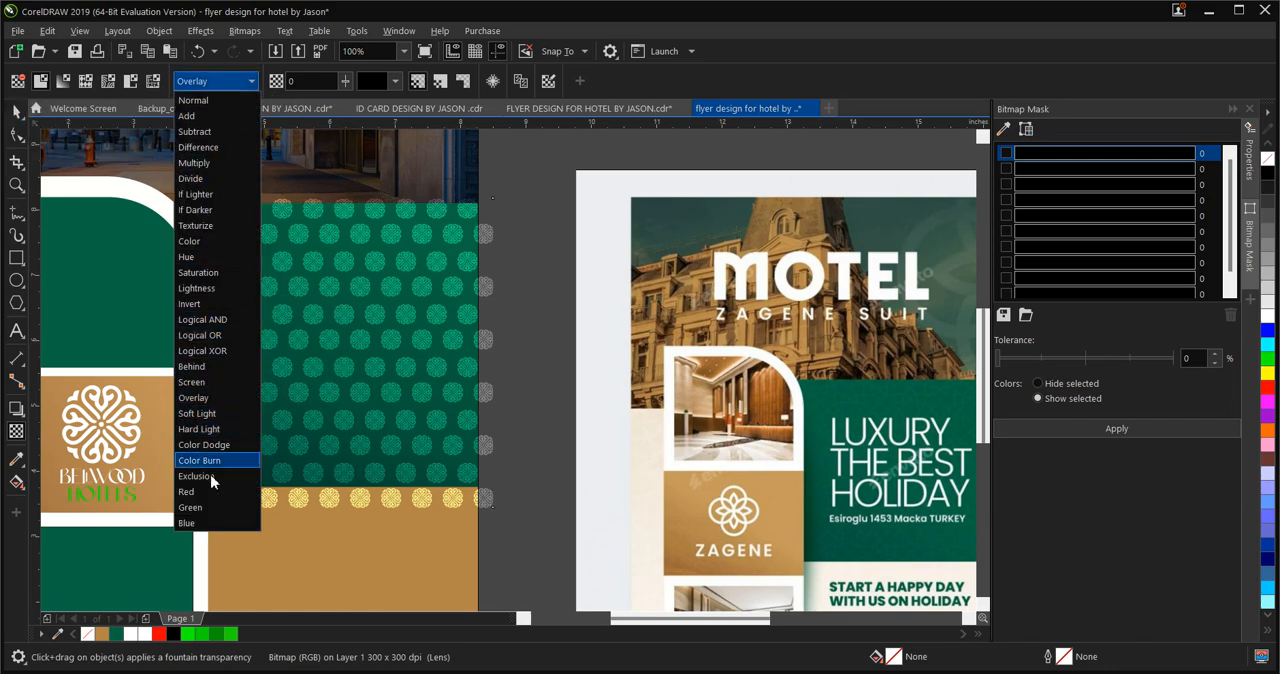
pyautogui.click(205, 398)
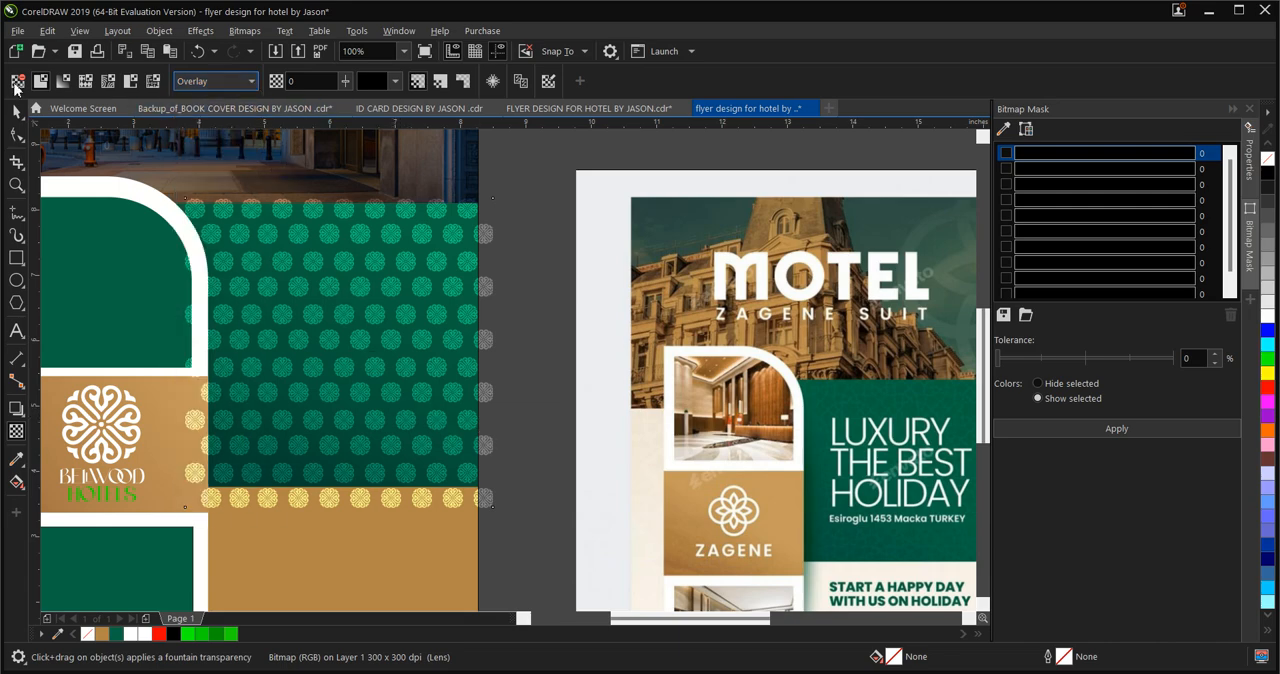
pyautogui.click(14, 113)
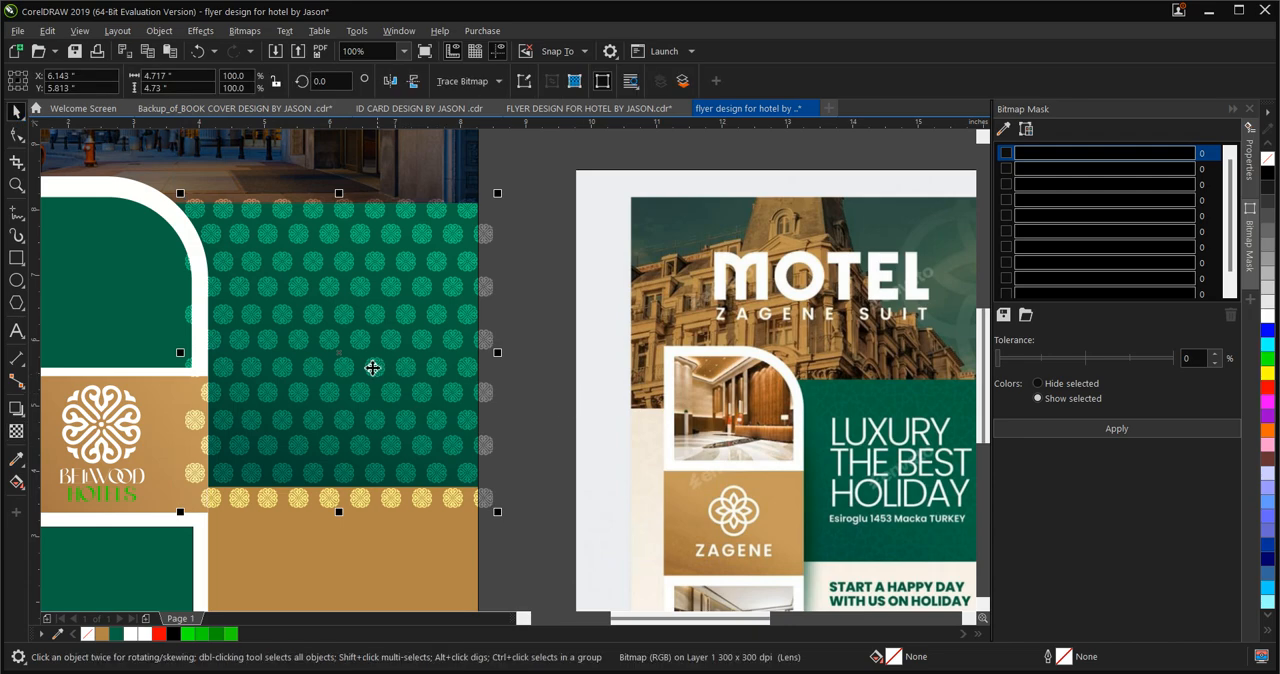
# PowerClip the emblem bitmap inside the flyer's page-sized background rectangle
pyautogui.rightClick(344, 356)
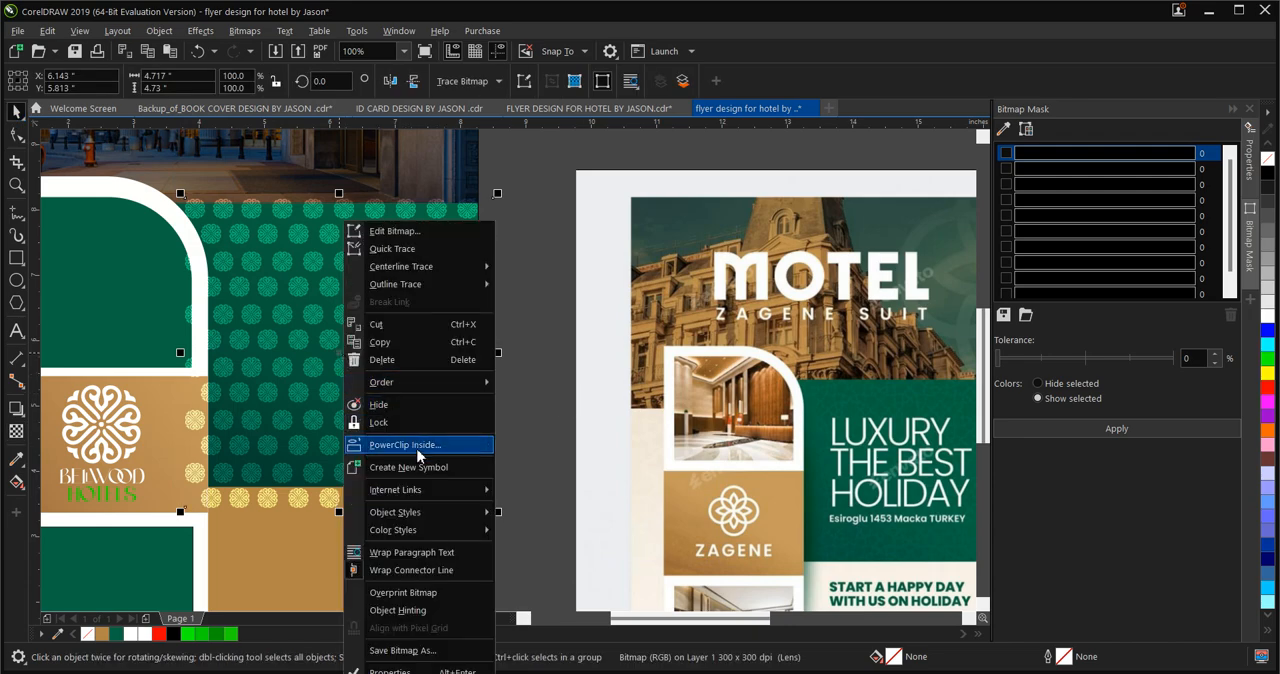
pyautogui.click(418, 449)
pyautogui.click(285, 165)
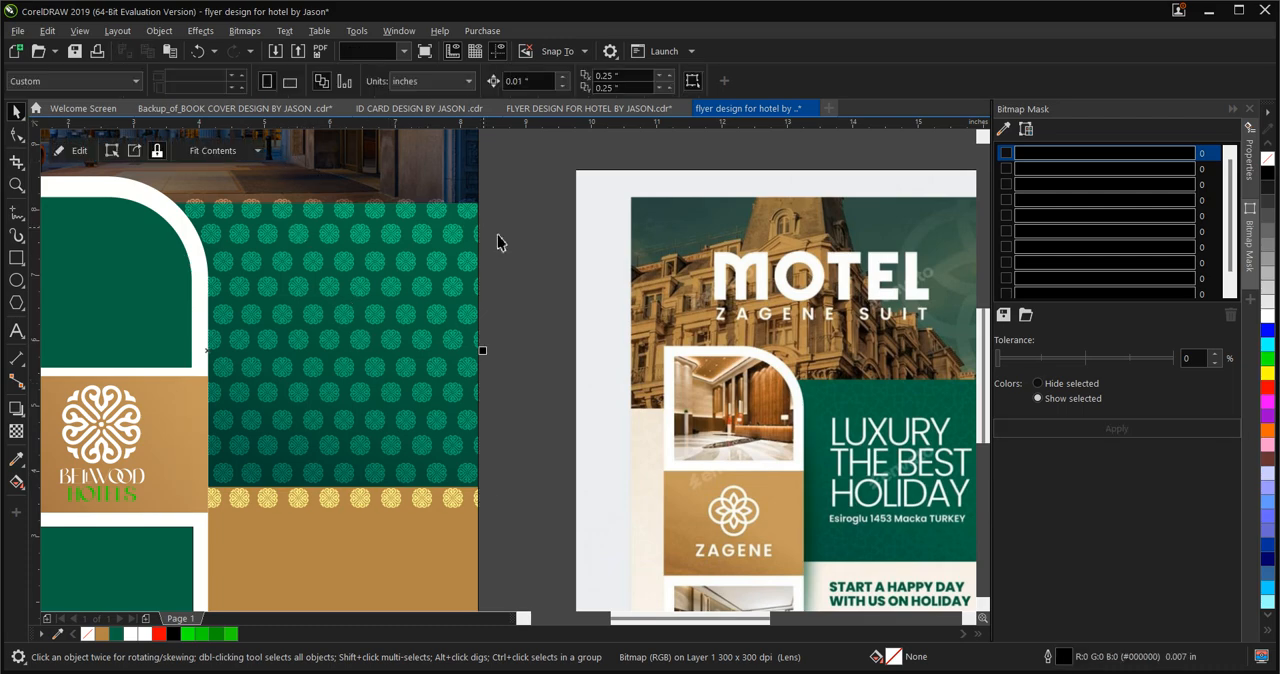
# Open the flyer's PowerClip contents, PowerClip the emblem bitmap inside the green gradient rectangle, and finish editing
pyautogui.doubleClick(357, 294)
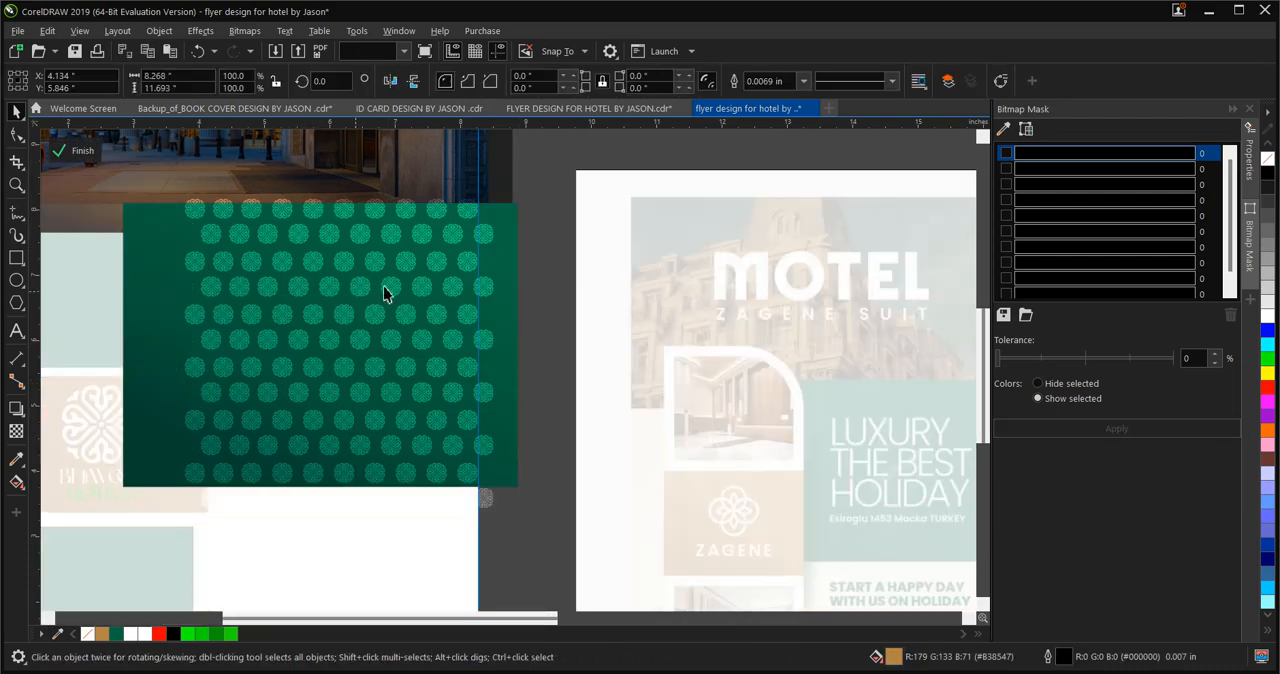
pyautogui.click(366, 290)
pyautogui.rightClick(367, 290)
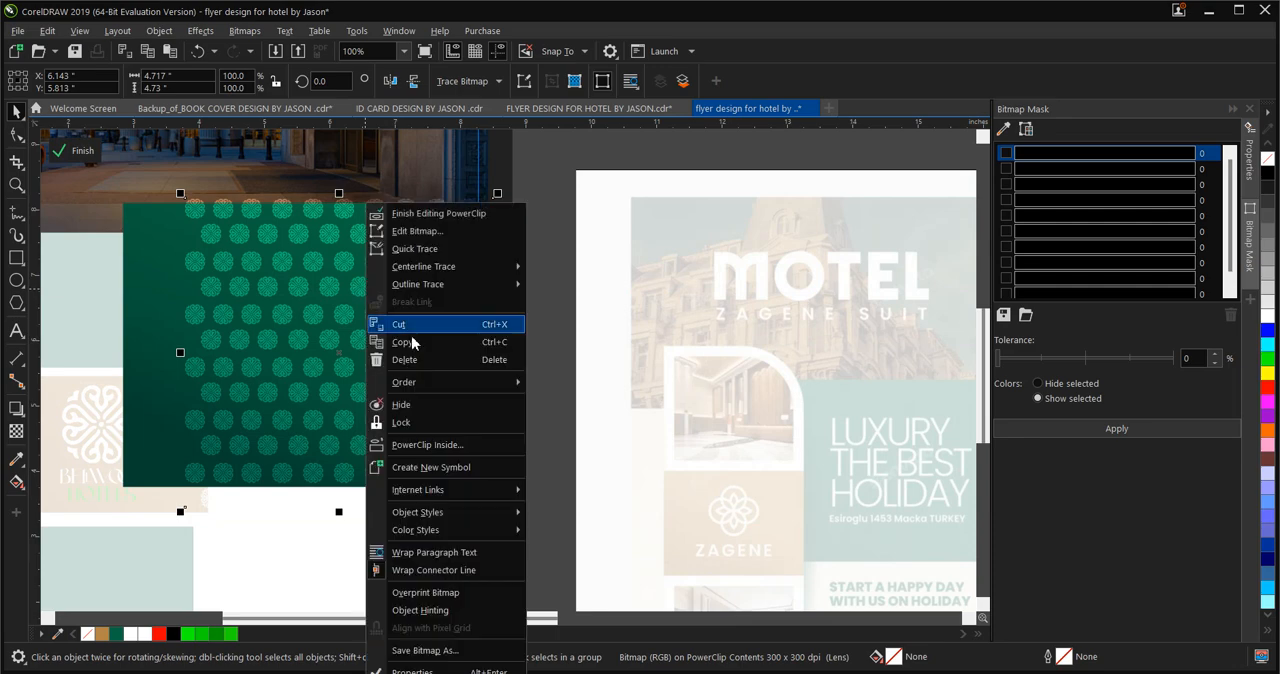
pyautogui.click(440, 446)
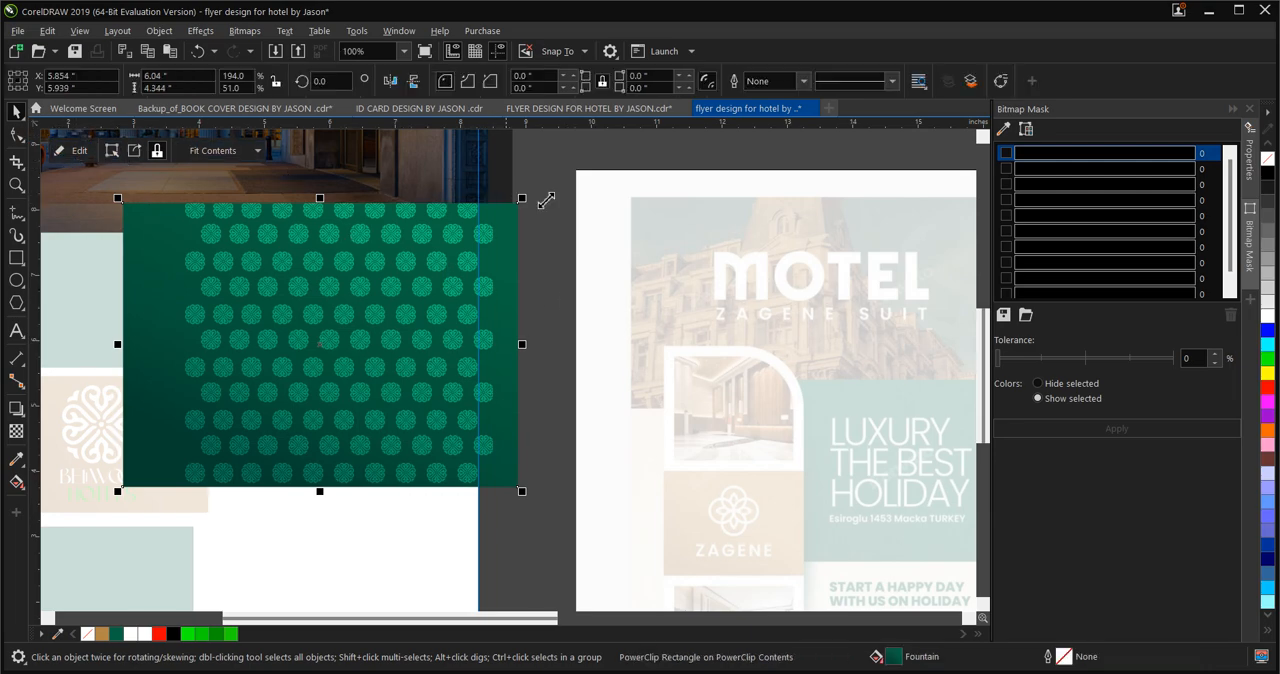
pyautogui.scroll(-1, 547, 200)
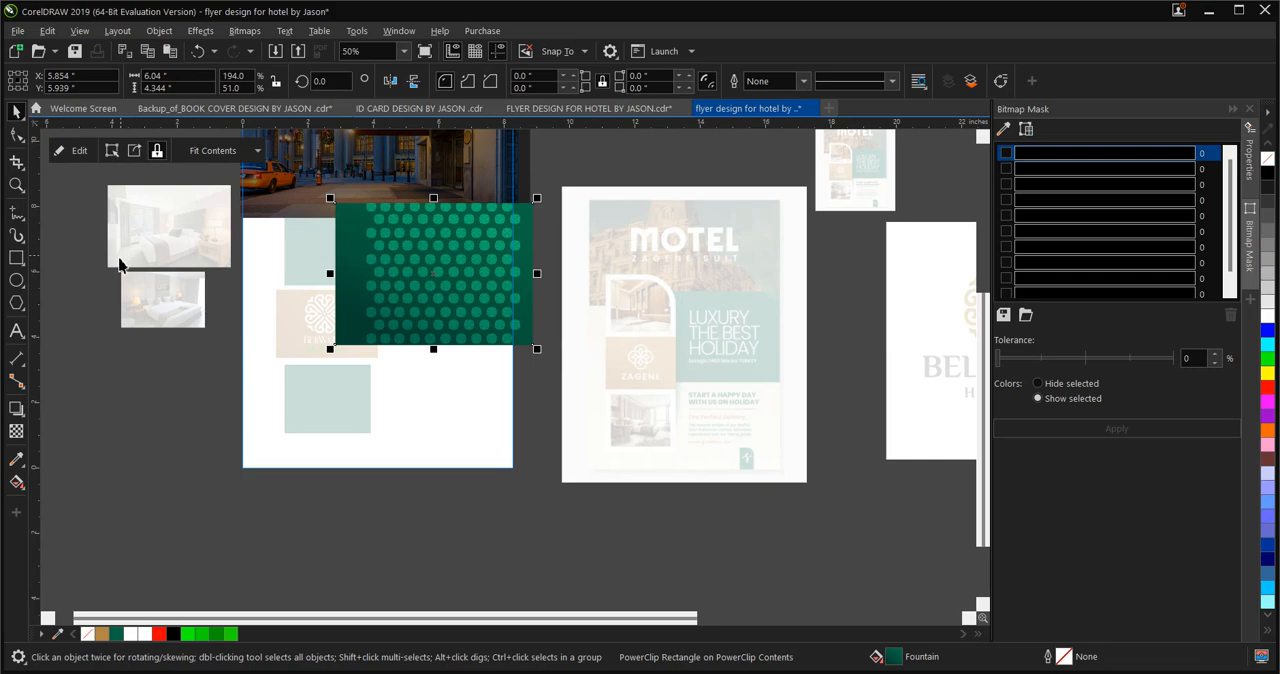
pyautogui.click(91, 297)
pyautogui.click(82, 150)
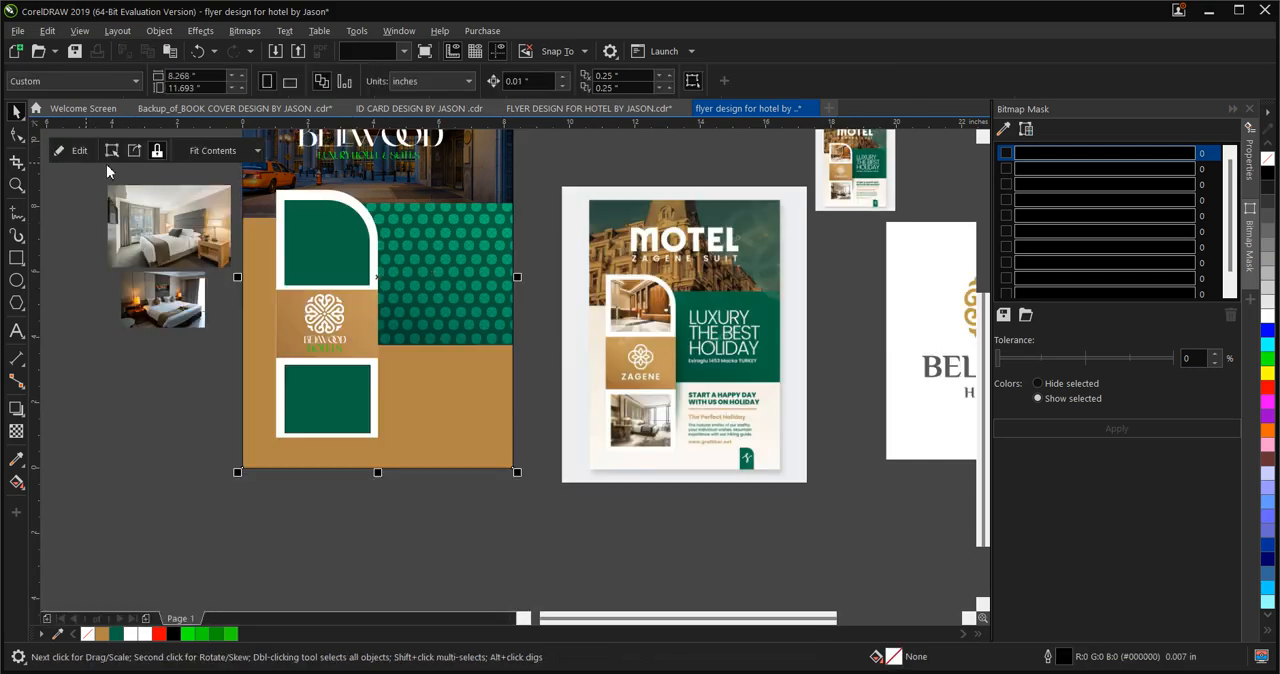
# Open the green rectangle's nested PowerClip, set the emblem bitmap's transparency to 70, and finish editing both levels
pyautogui.scroll(-1, 468, 351)
pyautogui.scroll(2, 468, 351)
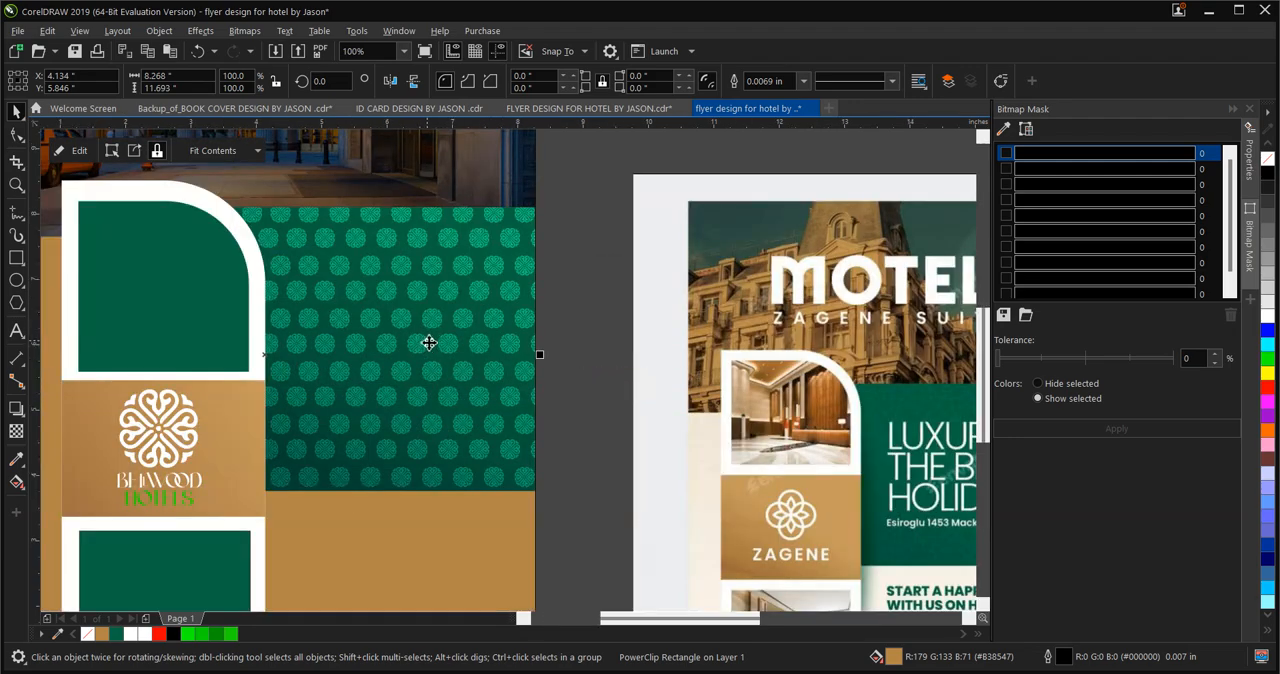
pyautogui.doubleClick(429, 343)
pyautogui.click(416, 358)
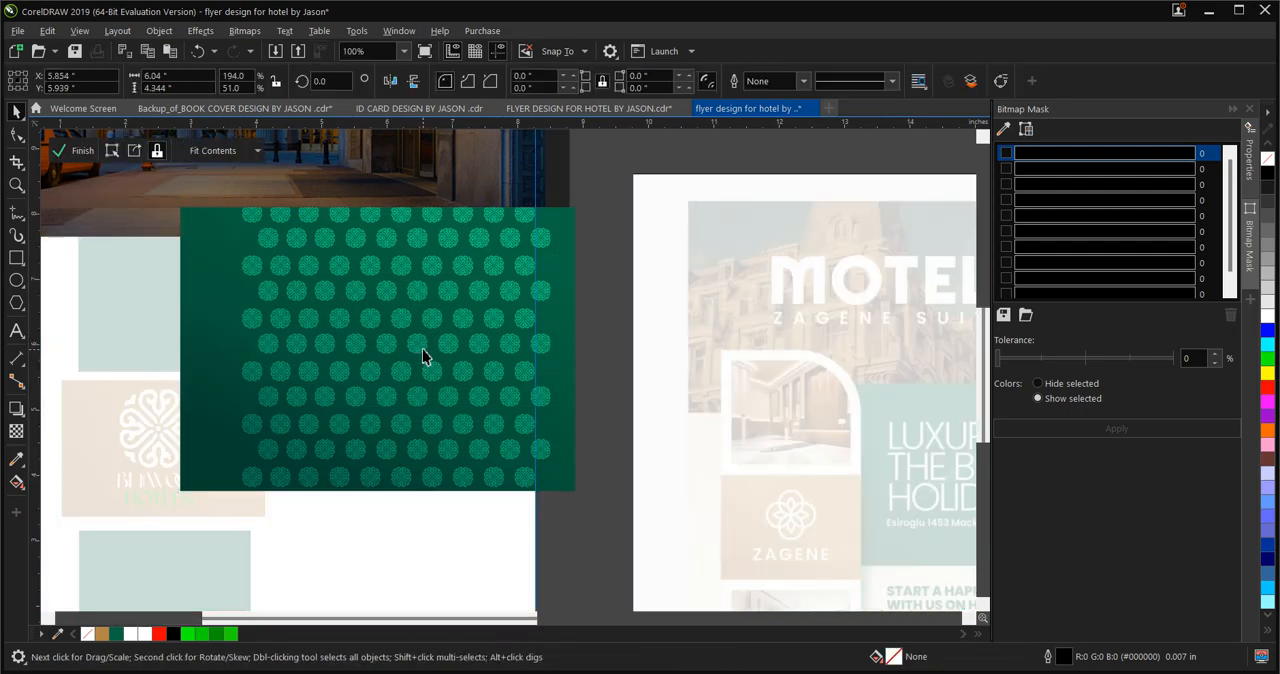
pyautogui.press('Delete')
pyautogui.click(546, 350)
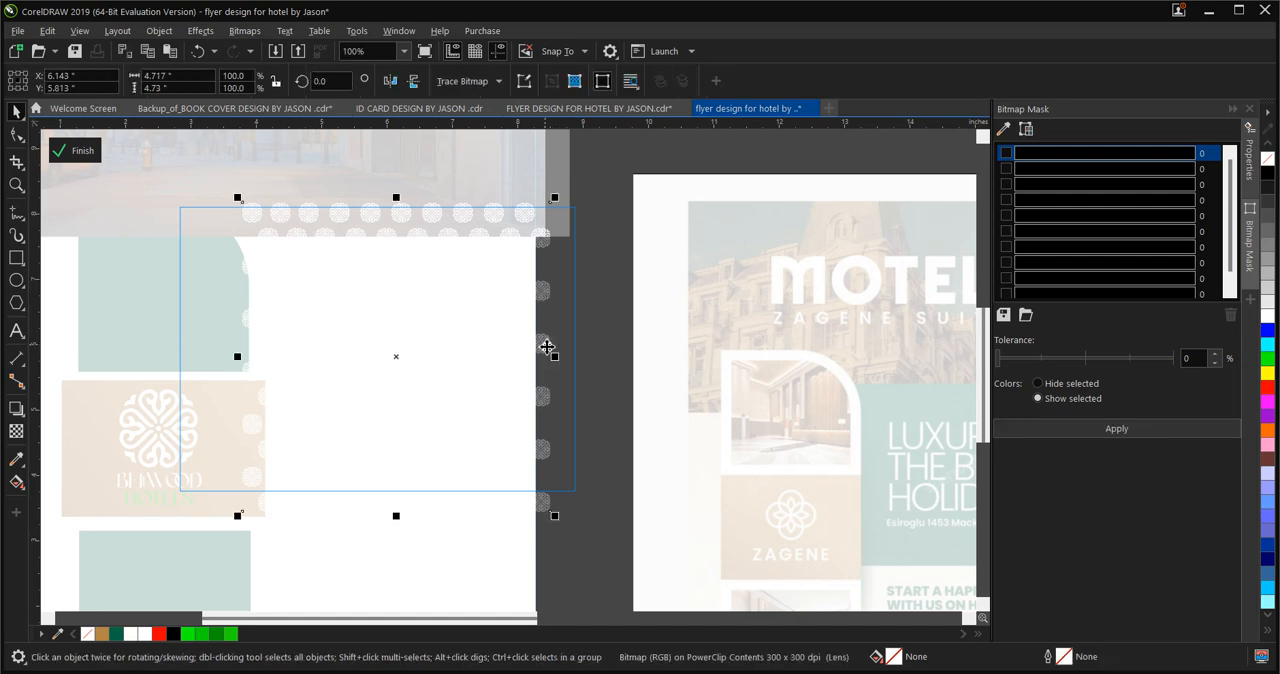
pyautogui.click(16, 431)
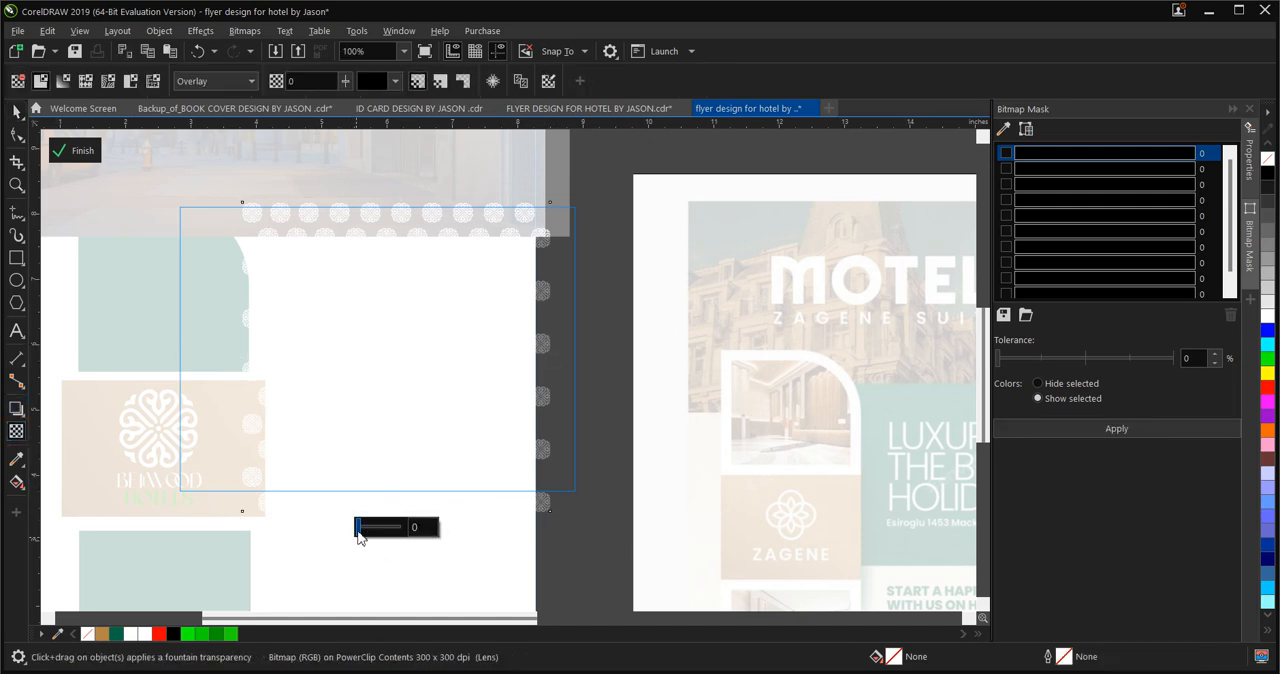
pyautogui.moveTo(359, 532); pyautogui.dragTo(388, 537)
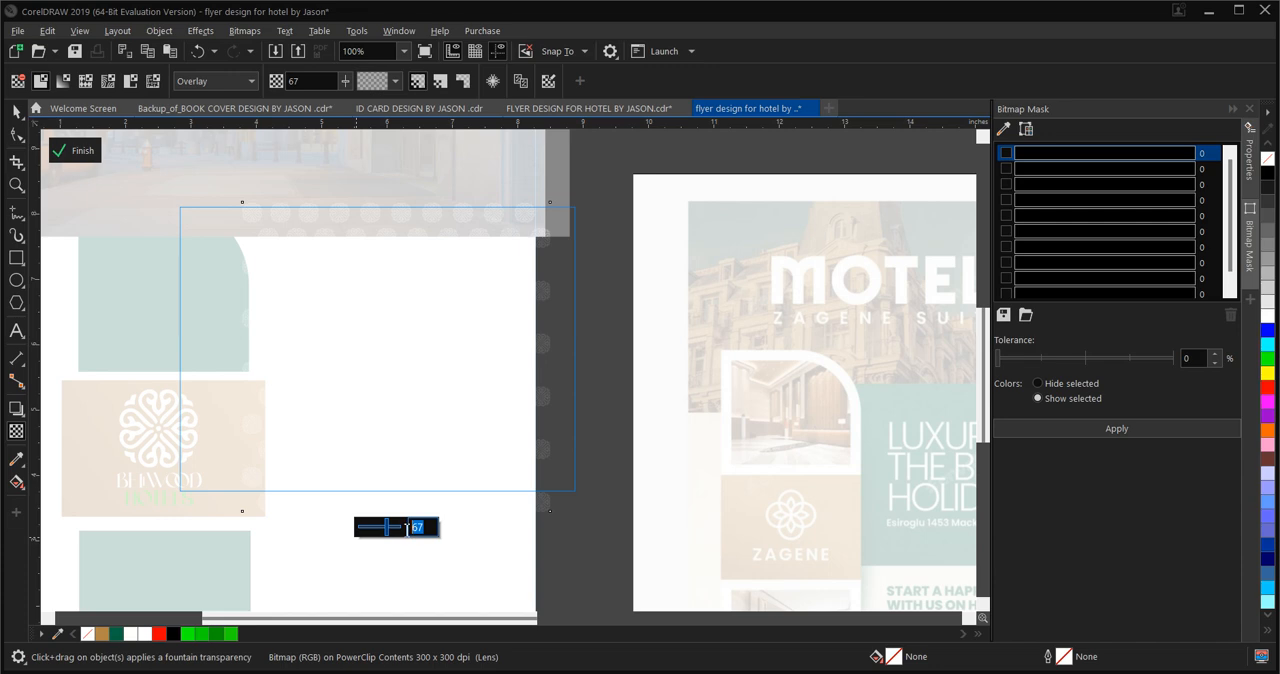
pyautogui.write('7')
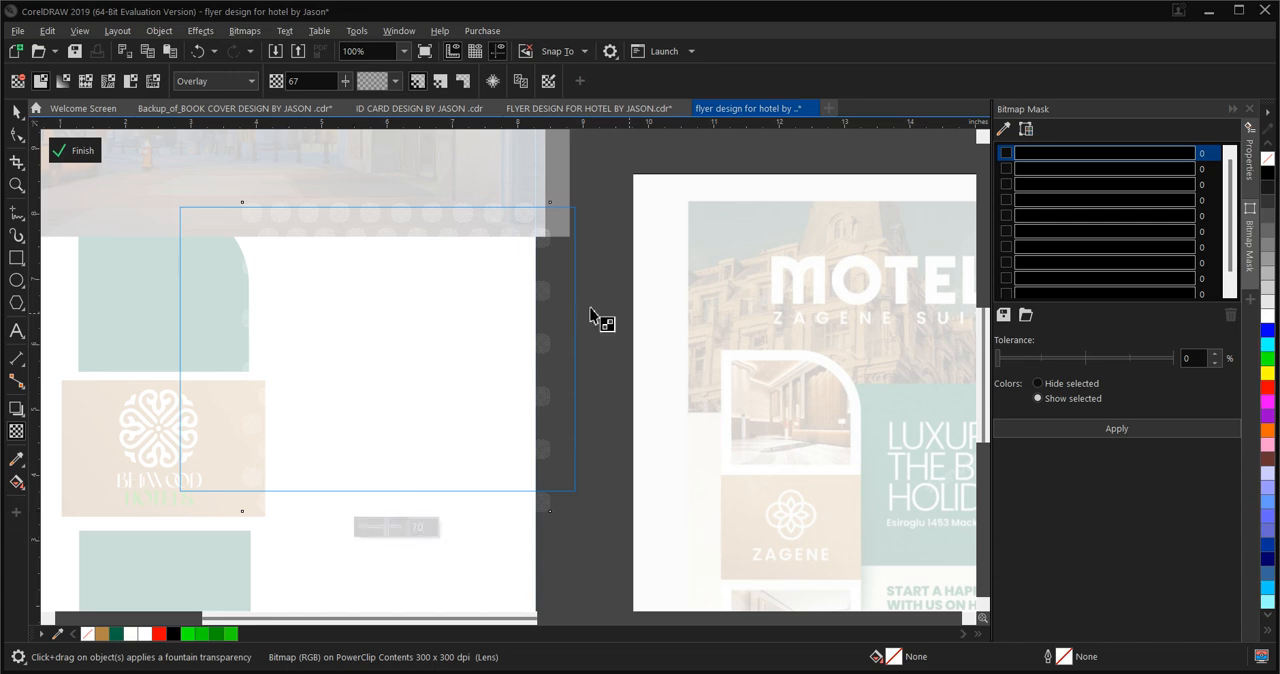
pyautogui.click(140, 218)
pyautogui.click(72, 151)
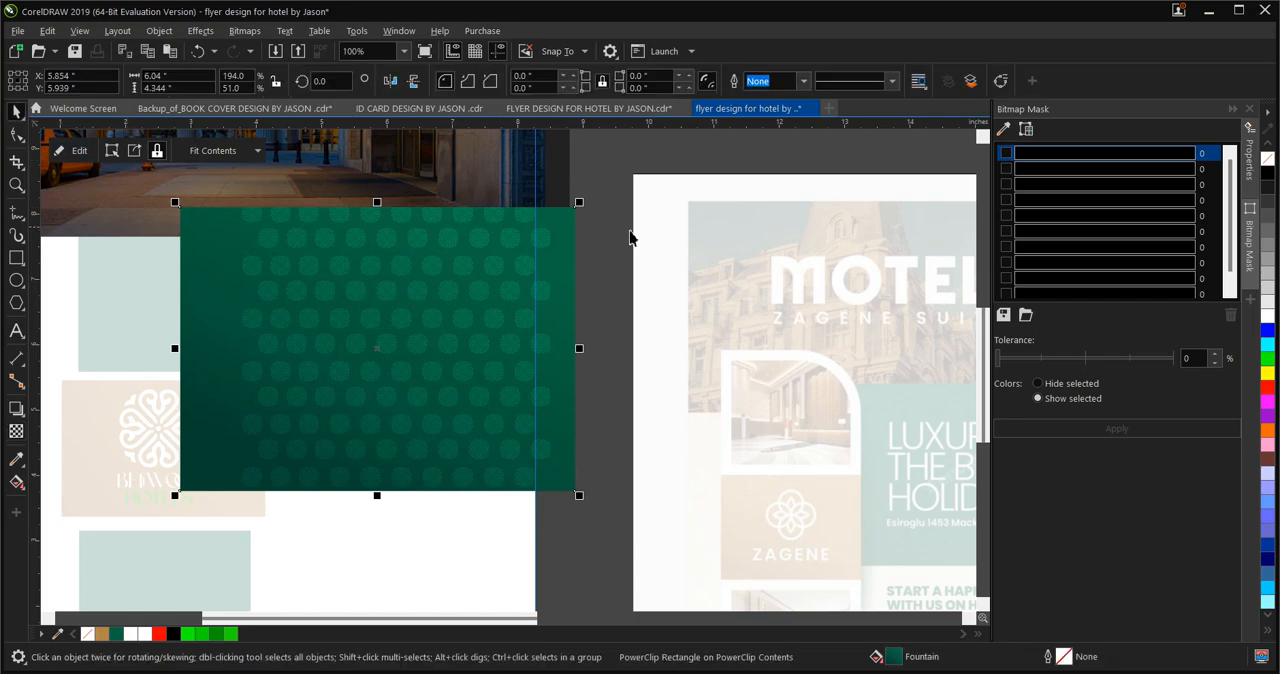
pyautogui.click(84, 155)
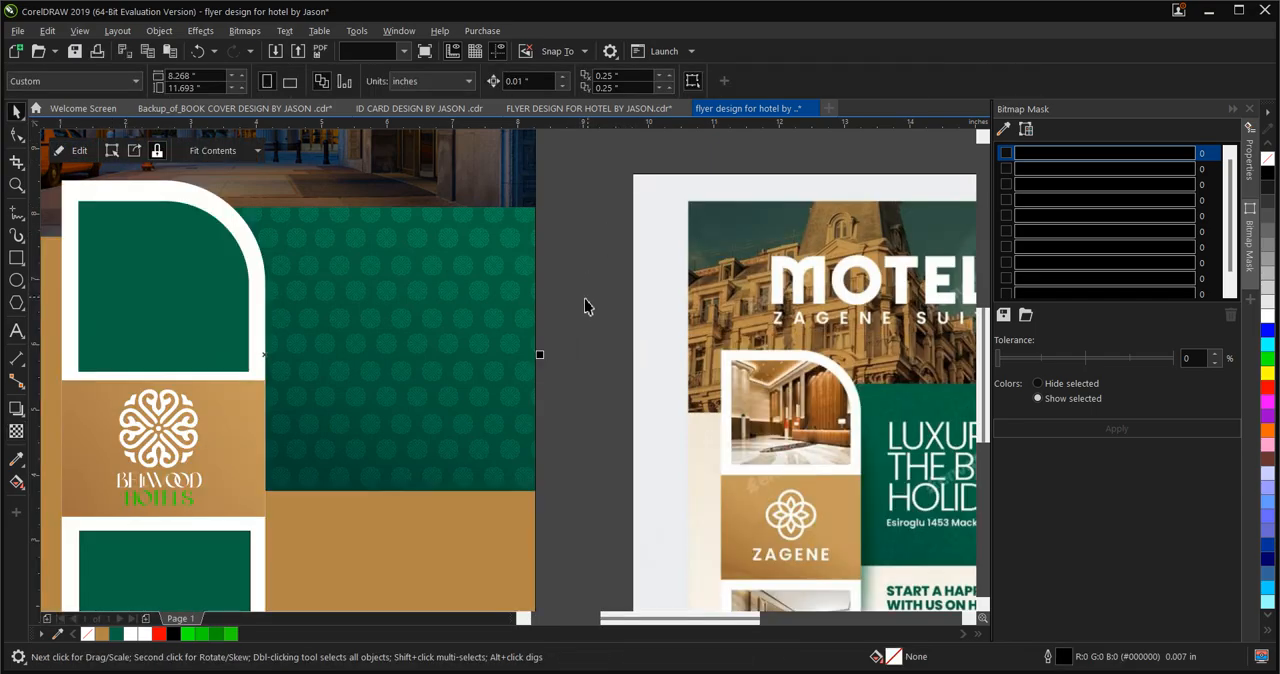
# Select the clipped emblem bitmap directly in the green rectangle and set its transparency to 90
pyautogui.scroll(-2, 586, 306)
pyautogui.scroll(2, 557, 297)
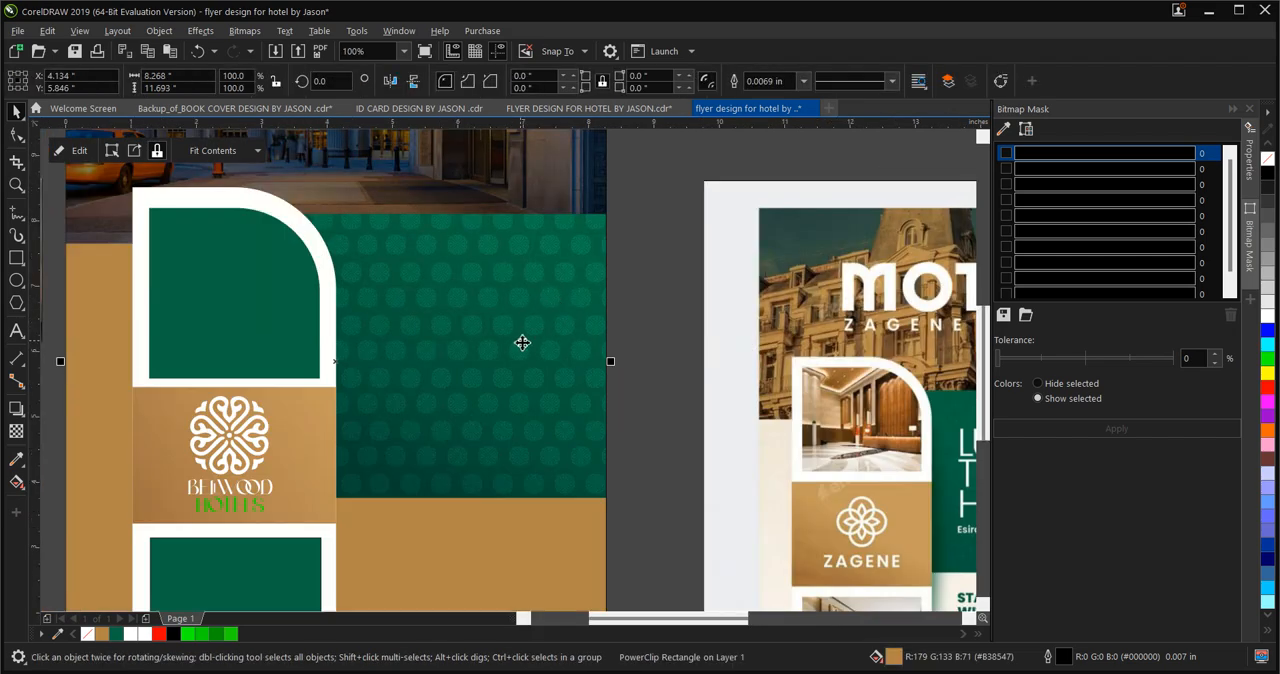
pyautogui.click(503, 324)
pyautogui.keyDown('alt'); pyautogui.click(501, 323); pyautogui.keyUp('alt')
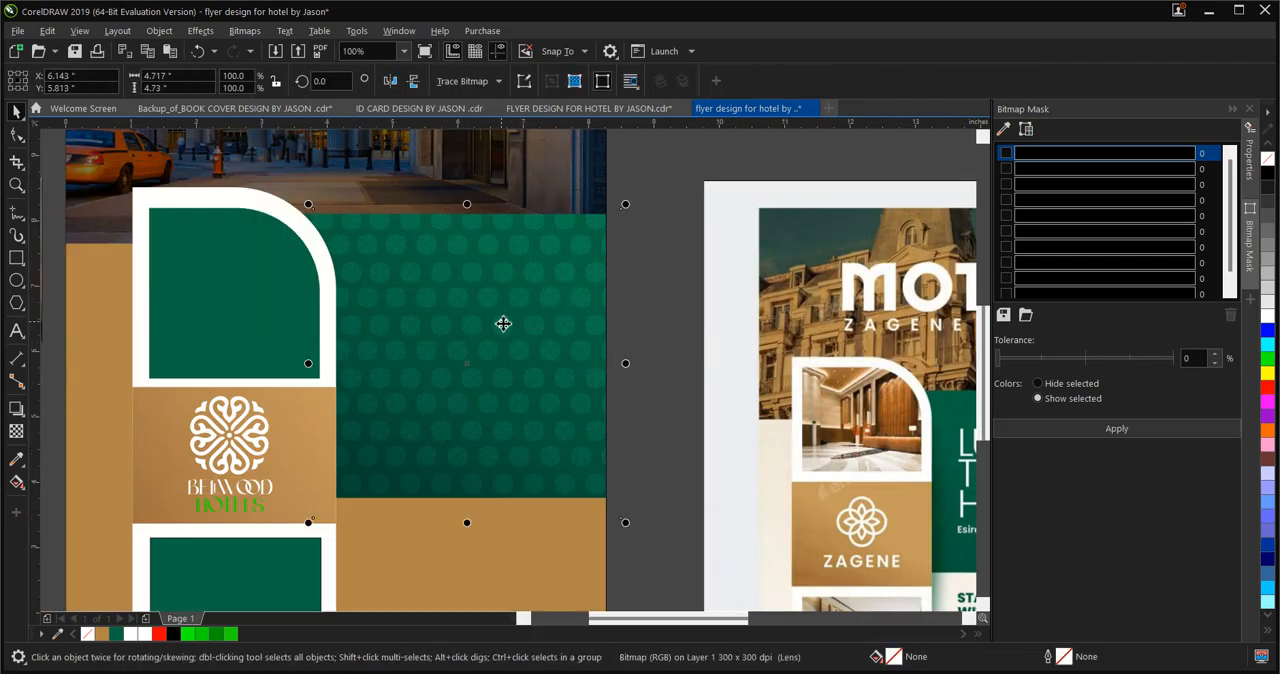
pyautogui.press('space')
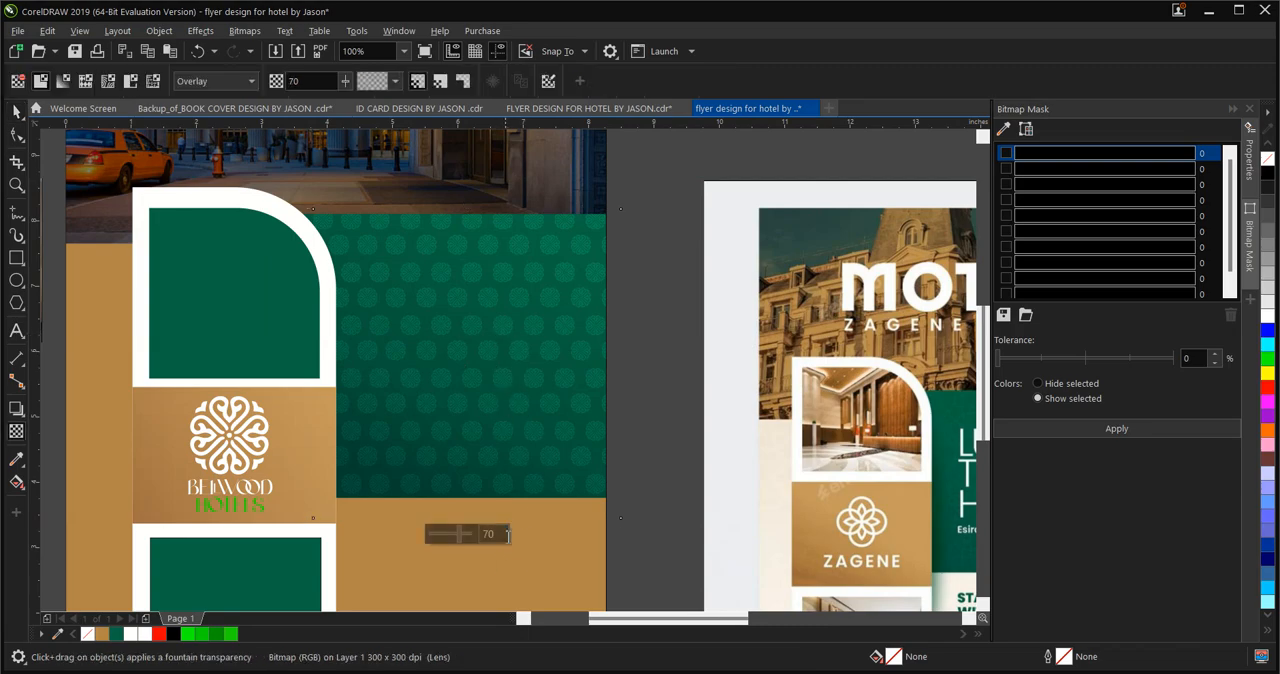
pyautogui.doubleClick(493, 534)
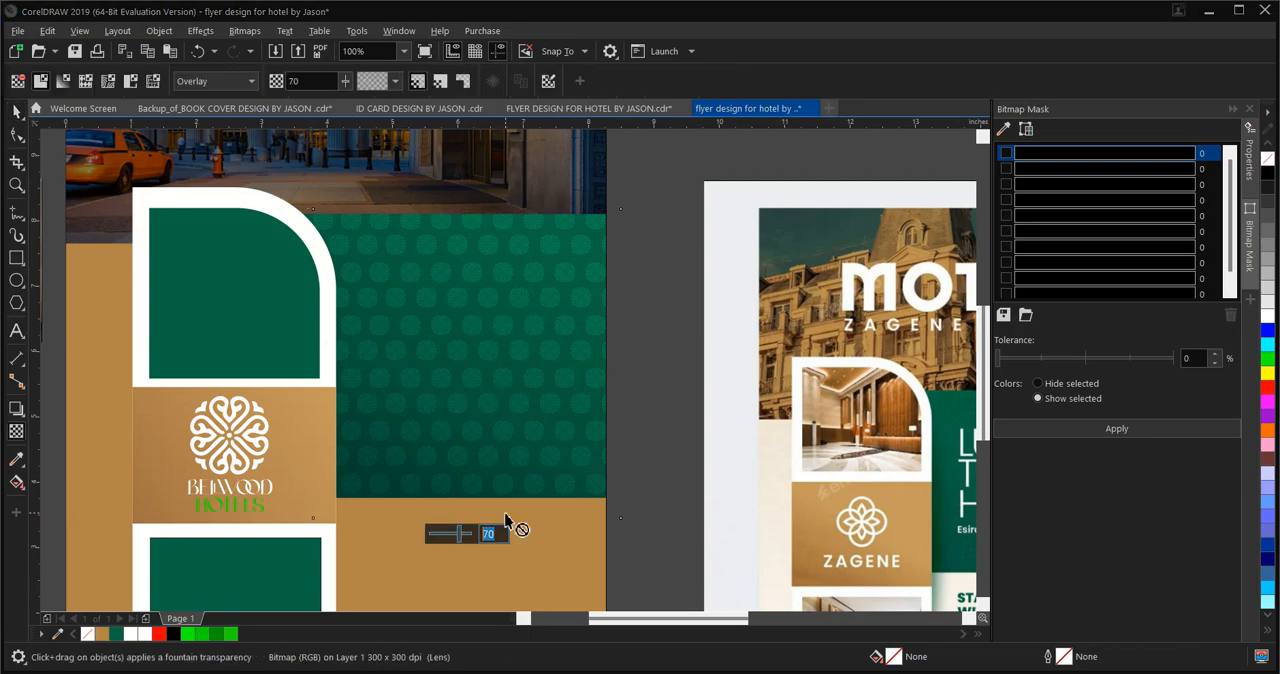
pyautogui.press('Return')
pyautogui.click(15, 112)
pyautogui.scroll(-1, 608, 470)
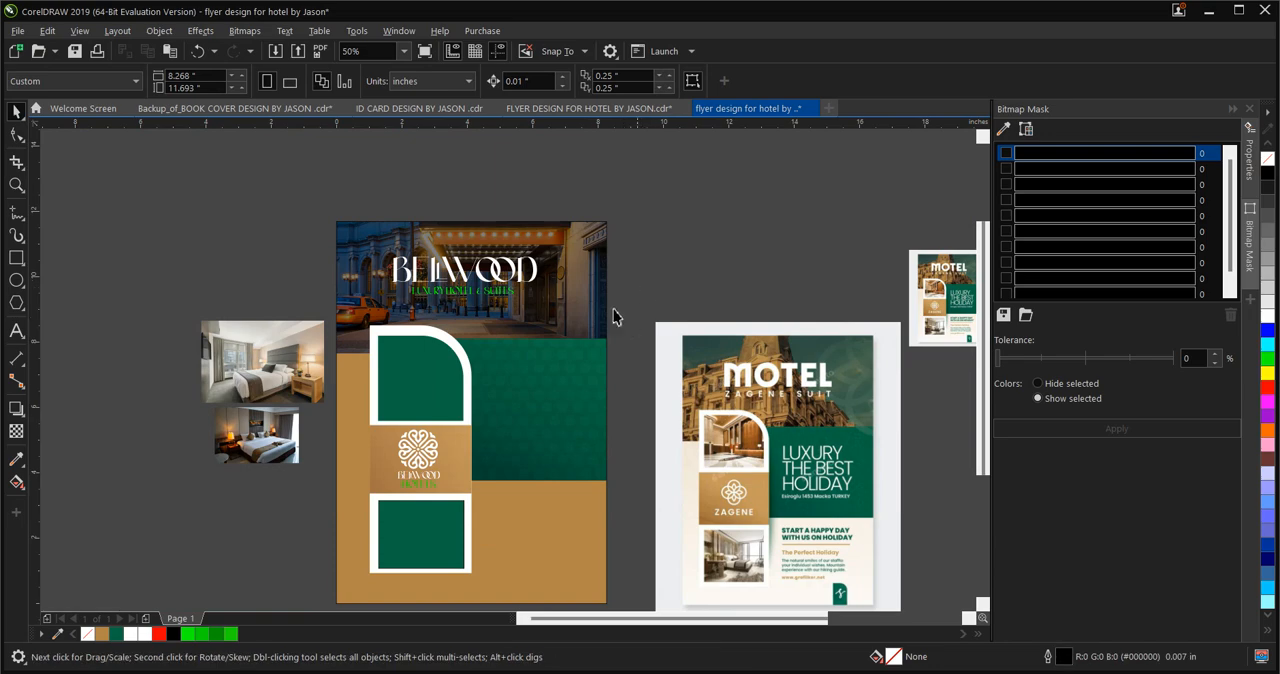
# Fill the "LUXURY HOTEL & SUITES" tagline under the flyer's BELLWOOD title with white
pyautogui.scroll(1, 592, 357)
pyautogui.scroll(-1, 580, 510)
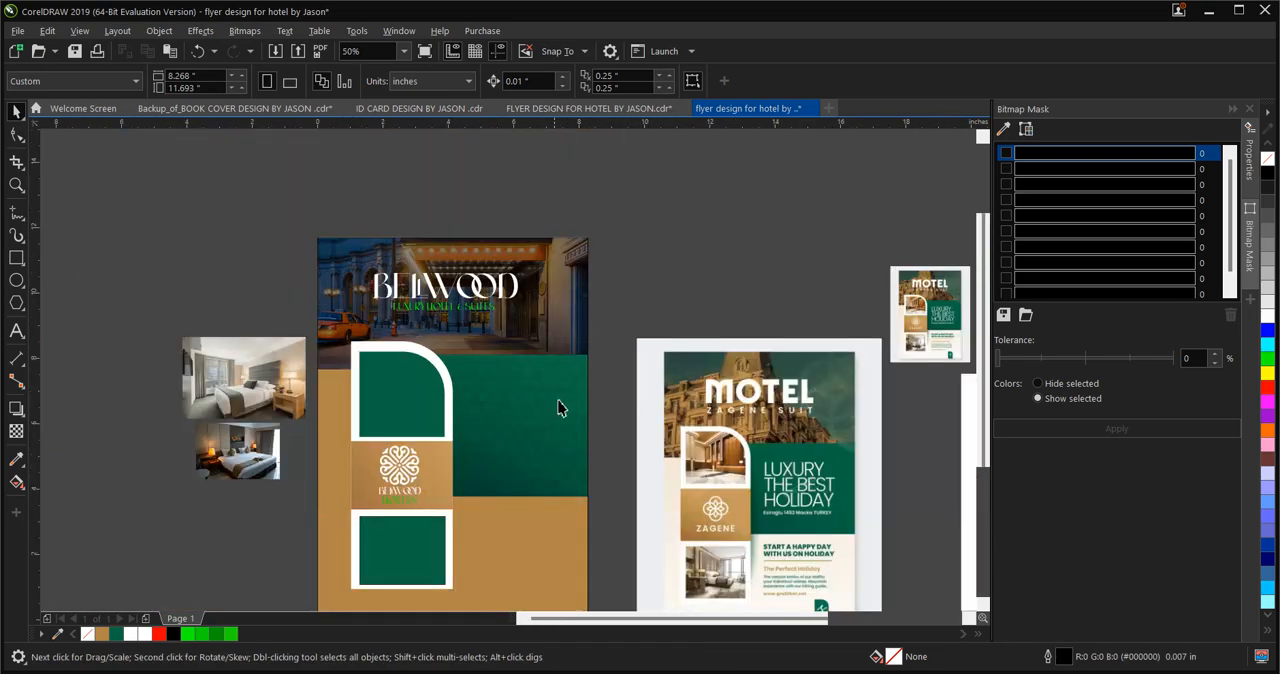
pyautogui.scroll(-1, 797, 502)
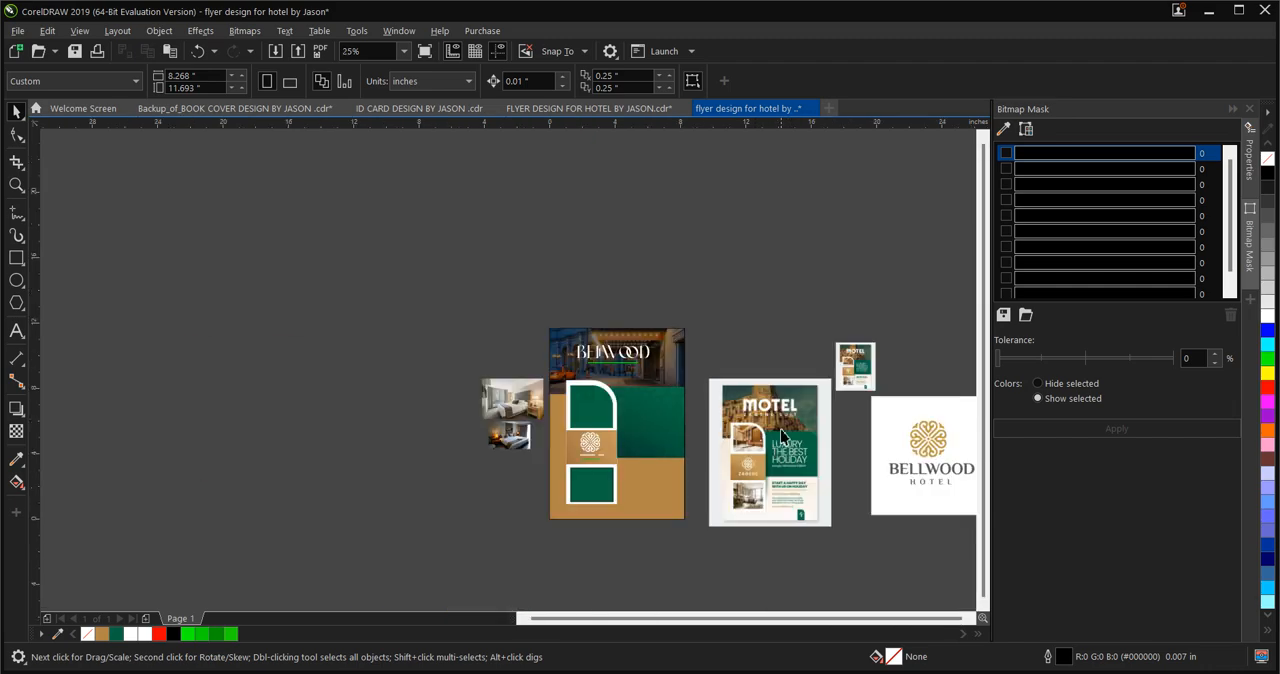
pyautogui.scroll(1, 784, 532)
pyautogui.scroll(1, 471, 288)
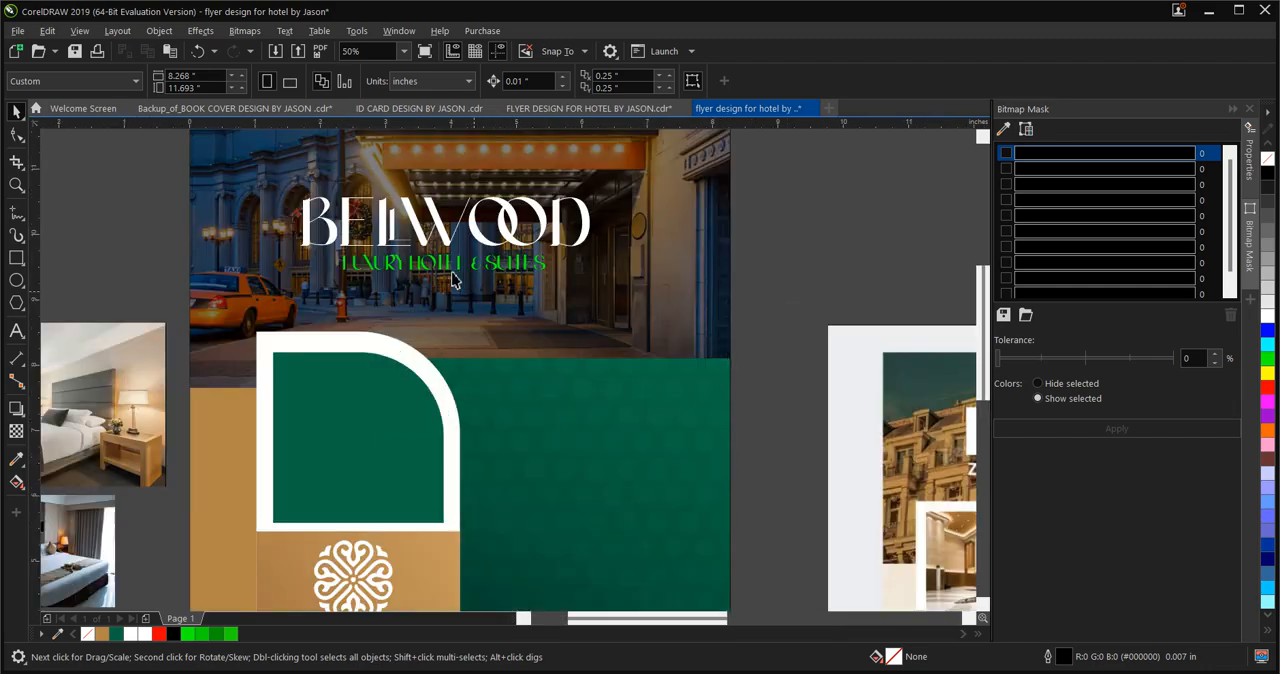
pyautogui.scroll(-1, 431, 317)
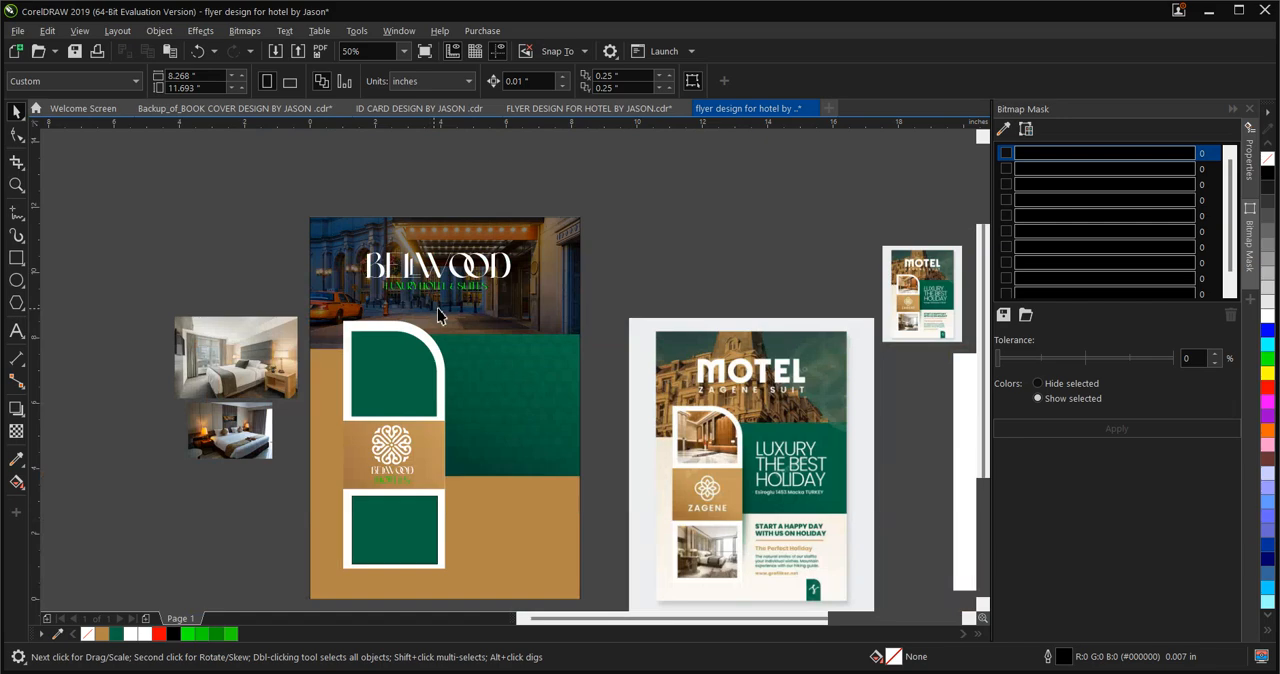
pyautogui.click(437, 289)
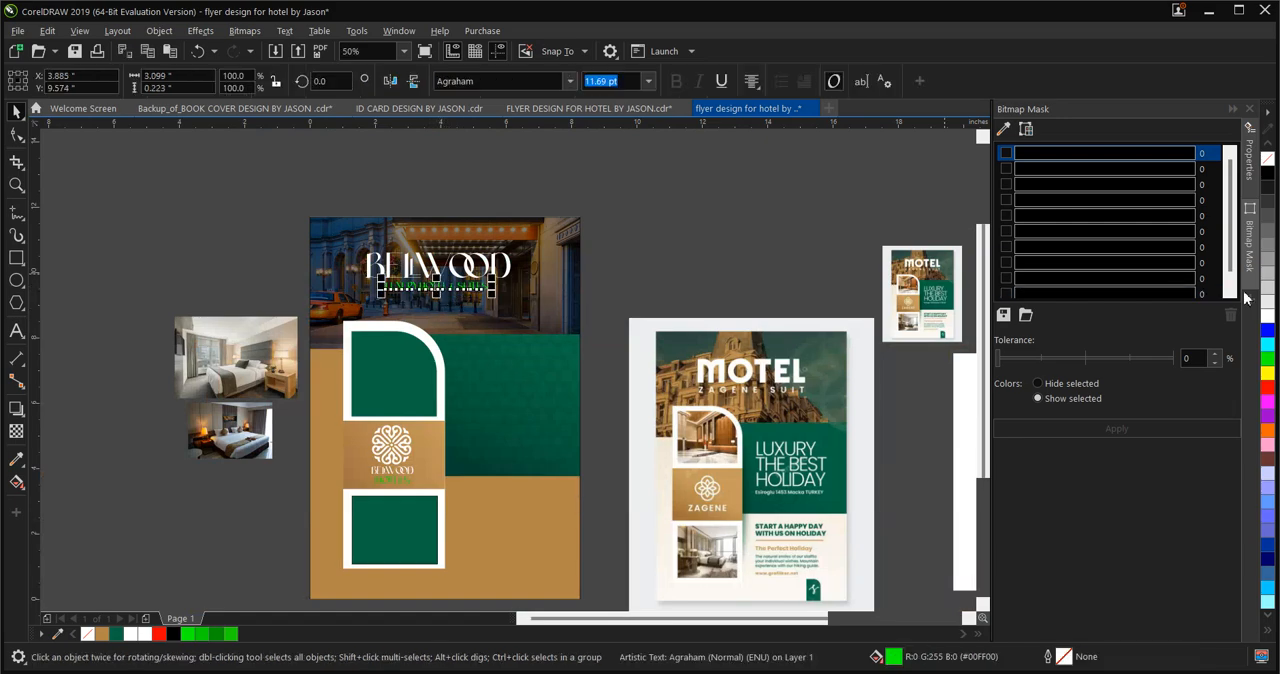
pyautogui.scroll(2, 340, 325)
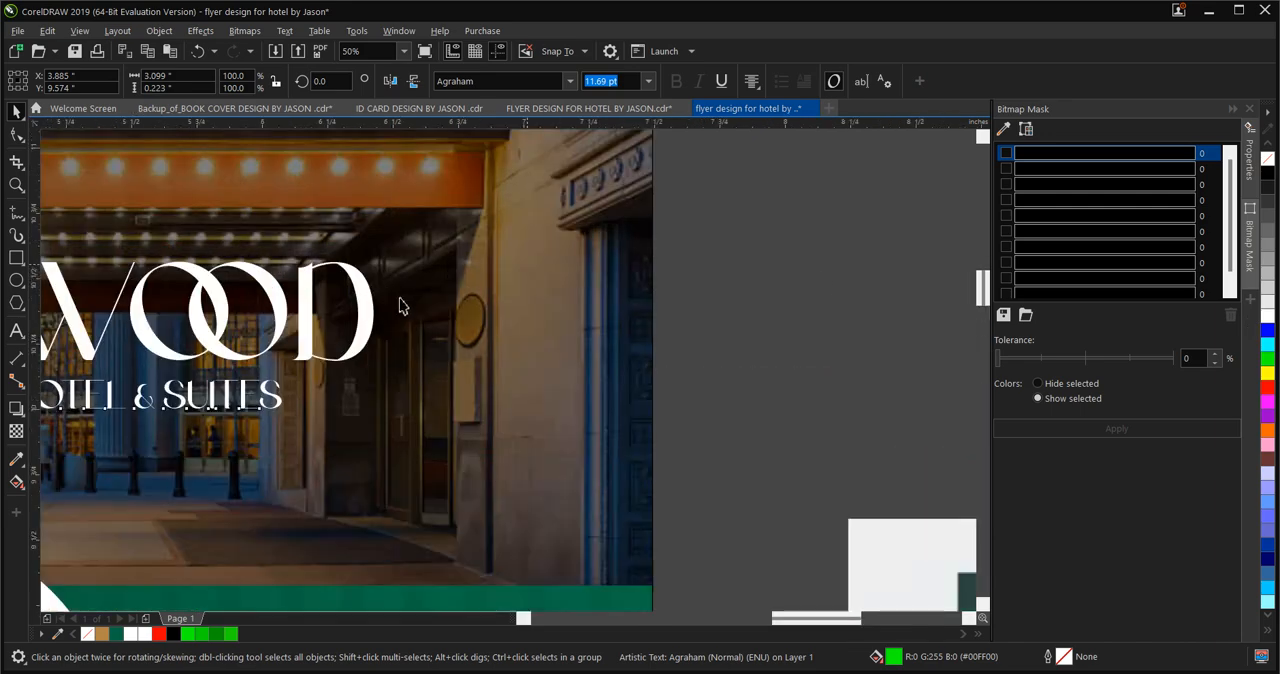
pyautogui.scroll(-1, 429, 312)
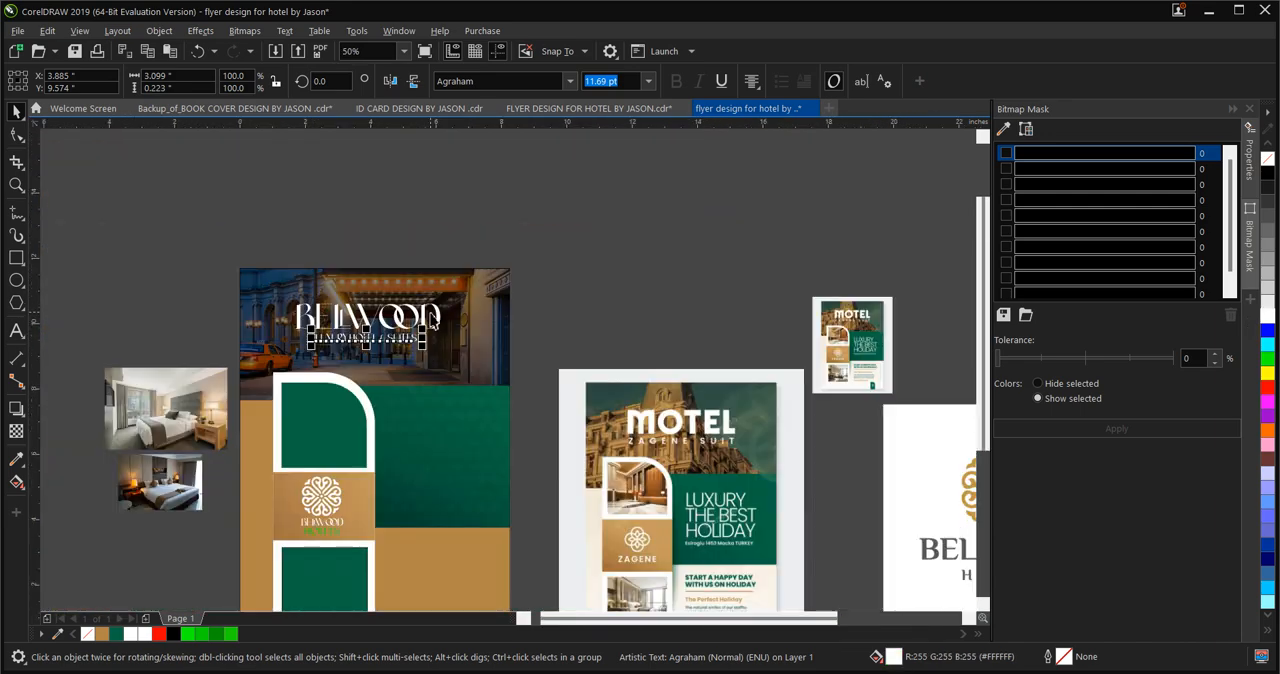
pyautogui.scroll(1, 317, 387)
pyautogui.scroll(-1, 331, 421)
# PowerClip the dark bedroom photo inside the green rectangle with the rounded corner on the flyer
pyautogui.click(338, 458)
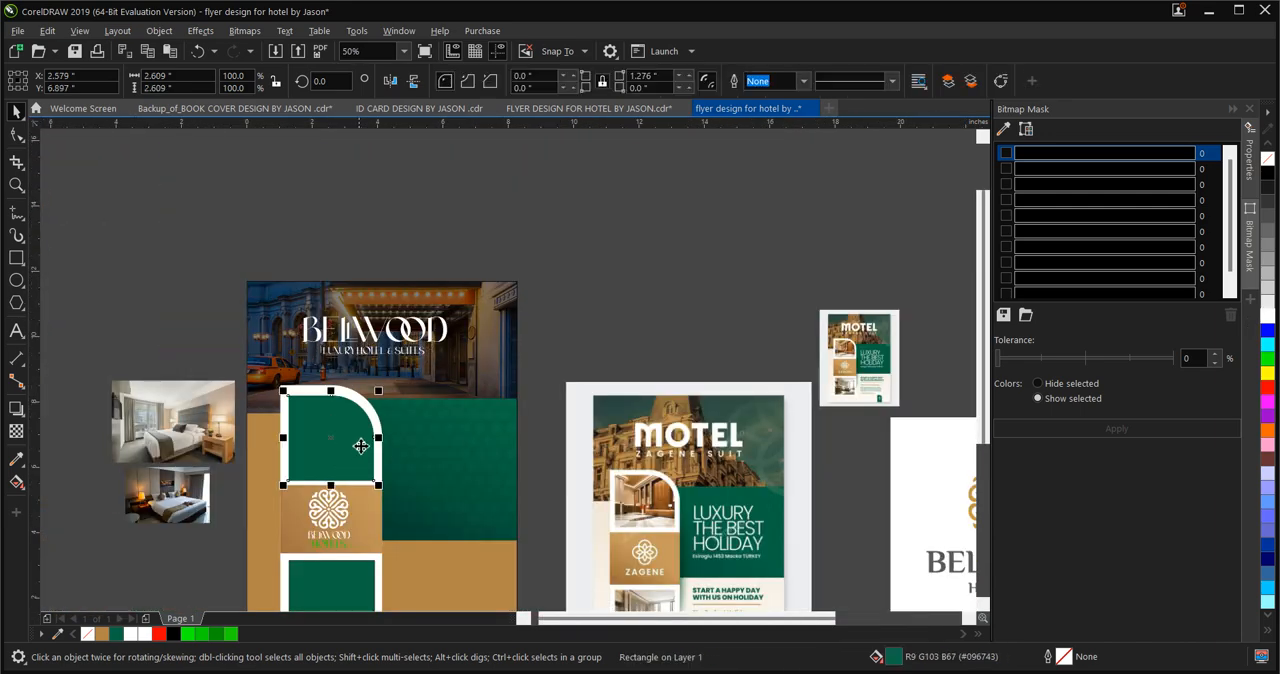
pyautogui.scroll(-1, 460, 410)
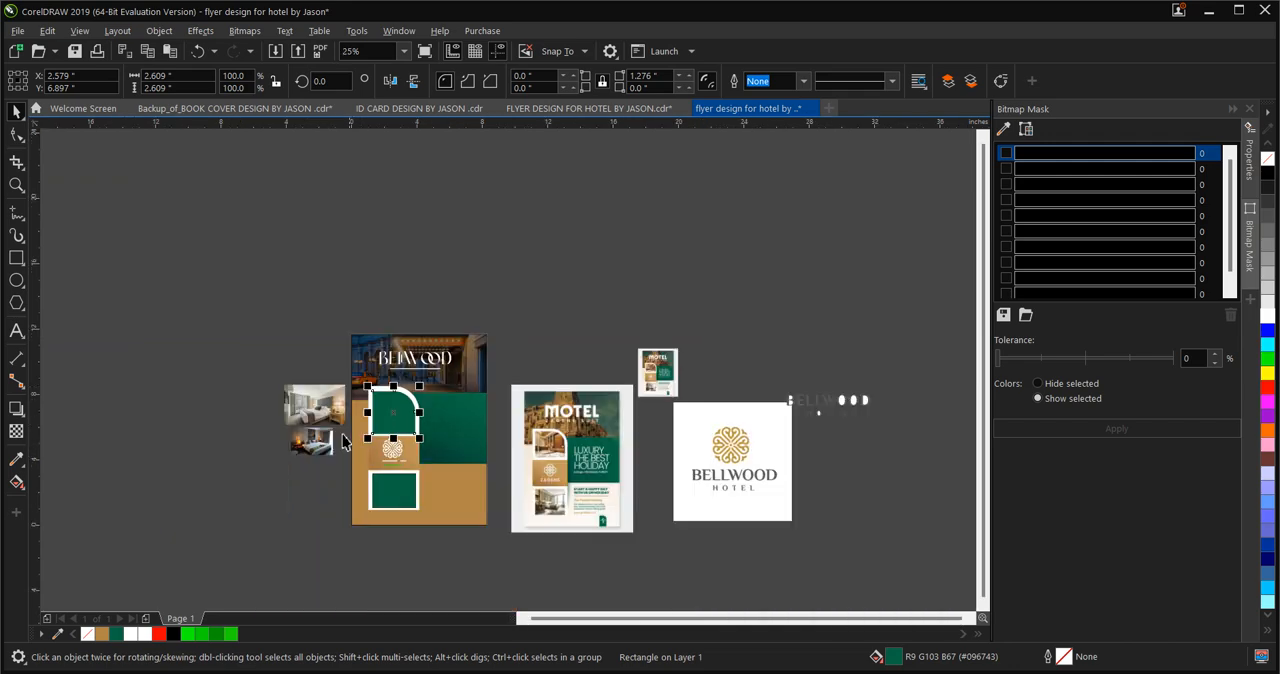
pyautogui.scroll(1, 346, 442)
pyautogui.scroll(1, 320, 444)
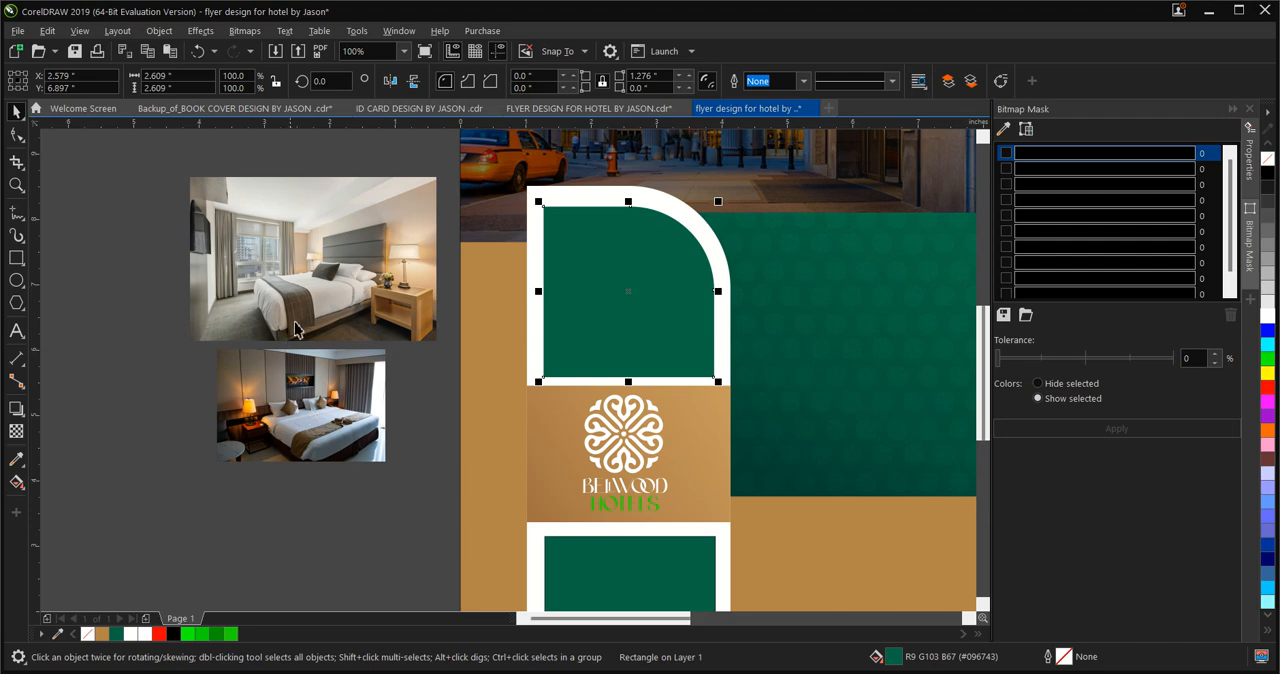
pyautogui.click(293, 420)
pyautogui.rightClick(296, 420)
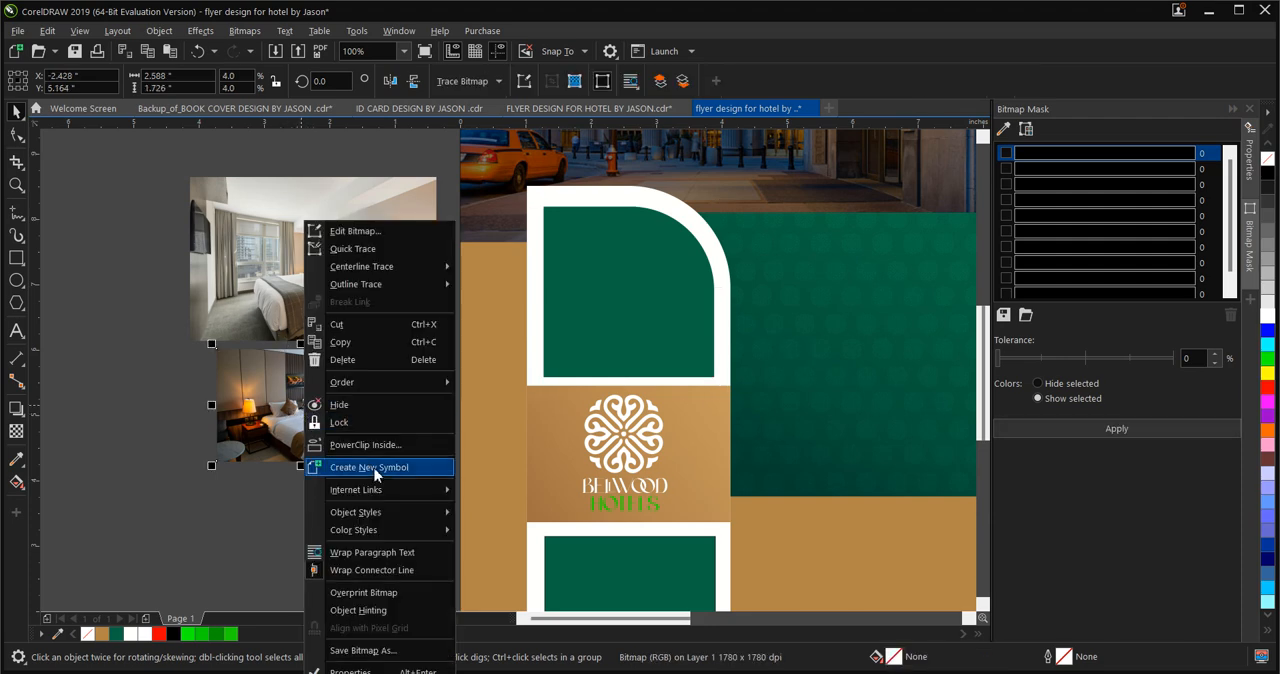
pyautogui.click(384, 442)
pyautogui.click(572, 332)
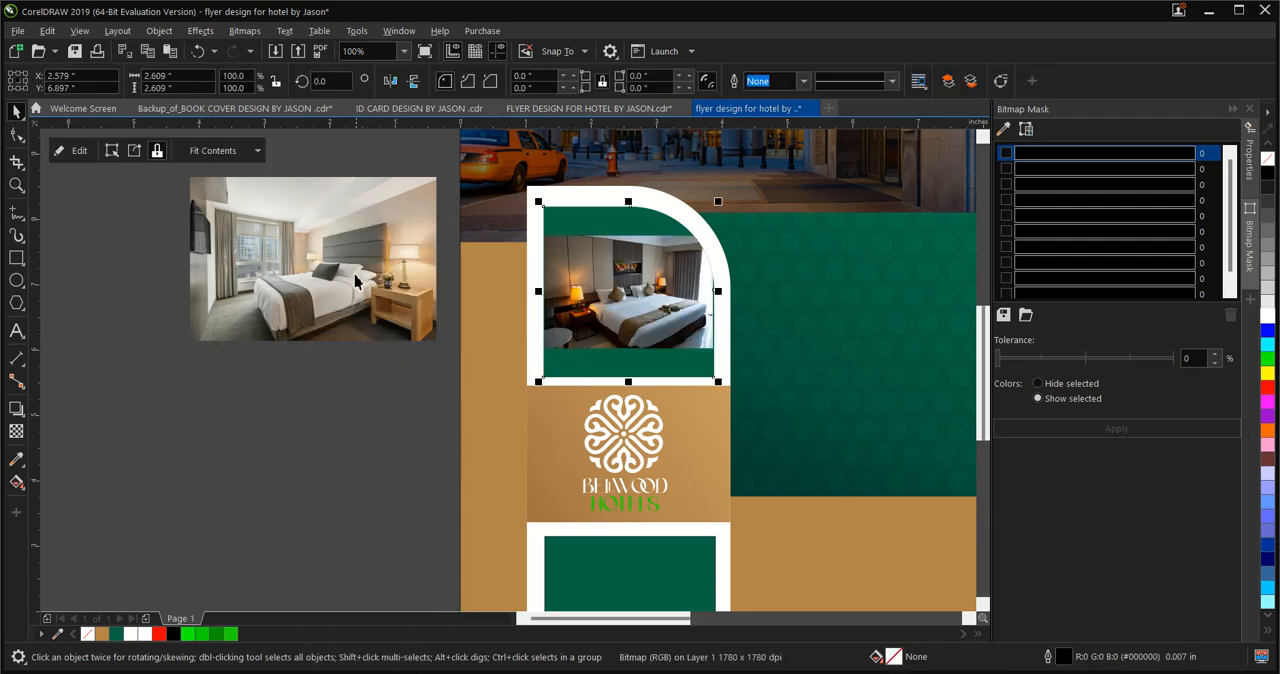
# PowerClip the bright bedroom photo inside the lower green rectangle and remove that rectangle's outline
pyautogui.click(323, 252)
pyautogui.scroll(-2, 323, 252)
pyautogui.rightClick(323, 252)
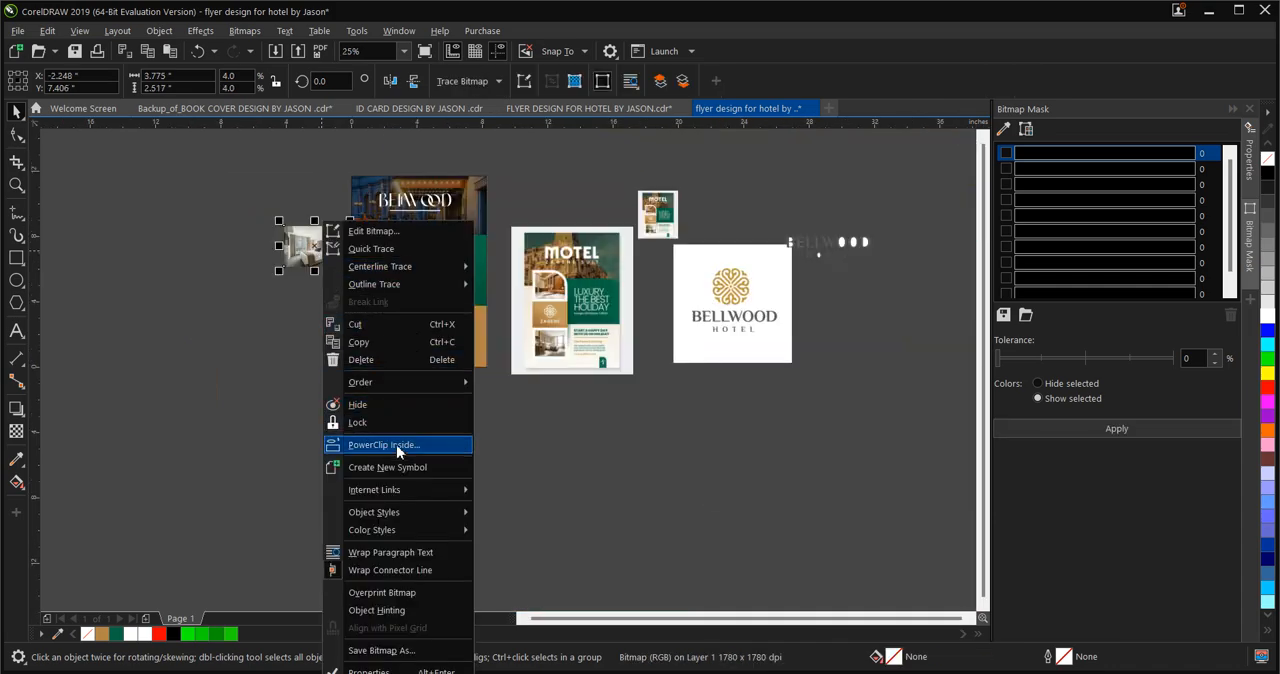
pyautogui.click(418, 440)
pyautogui.click(405, 356)
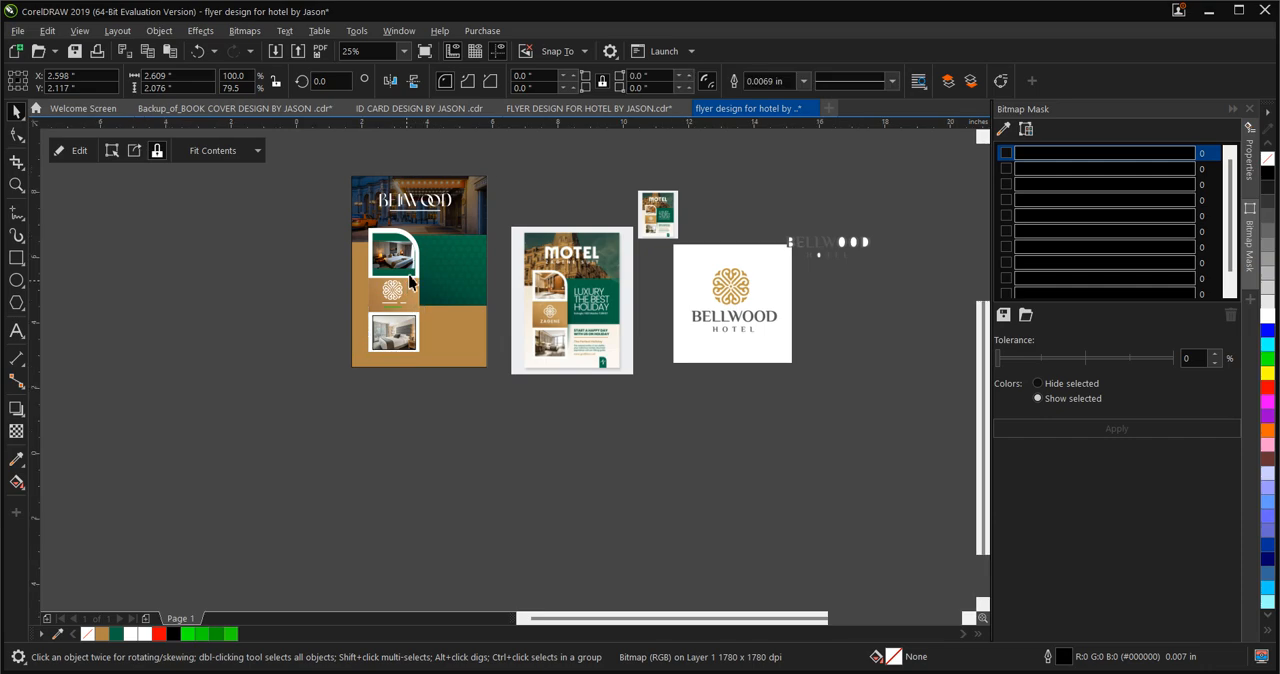
pyautogui.scroll(5, 398, 328)
pyautogui.scroll(-3, 376, 391)
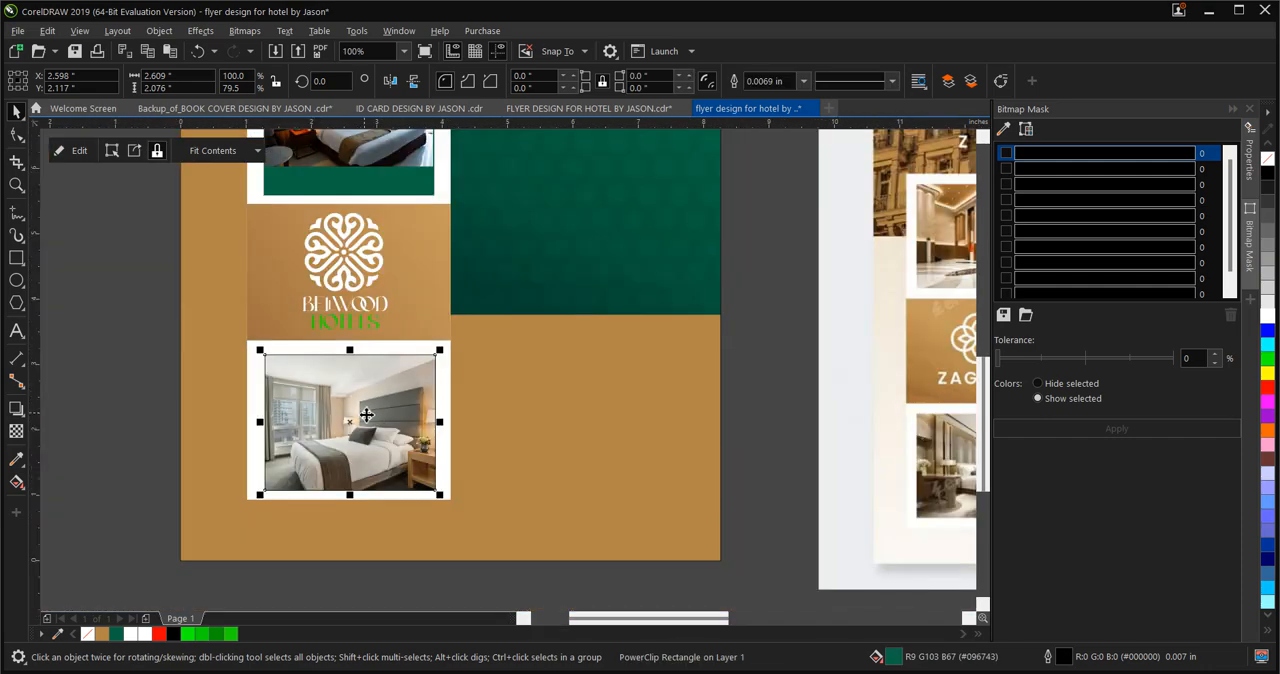
pyautogui.rightClick(1267, 158)
pyautogui.scroll(2, 385, 440)
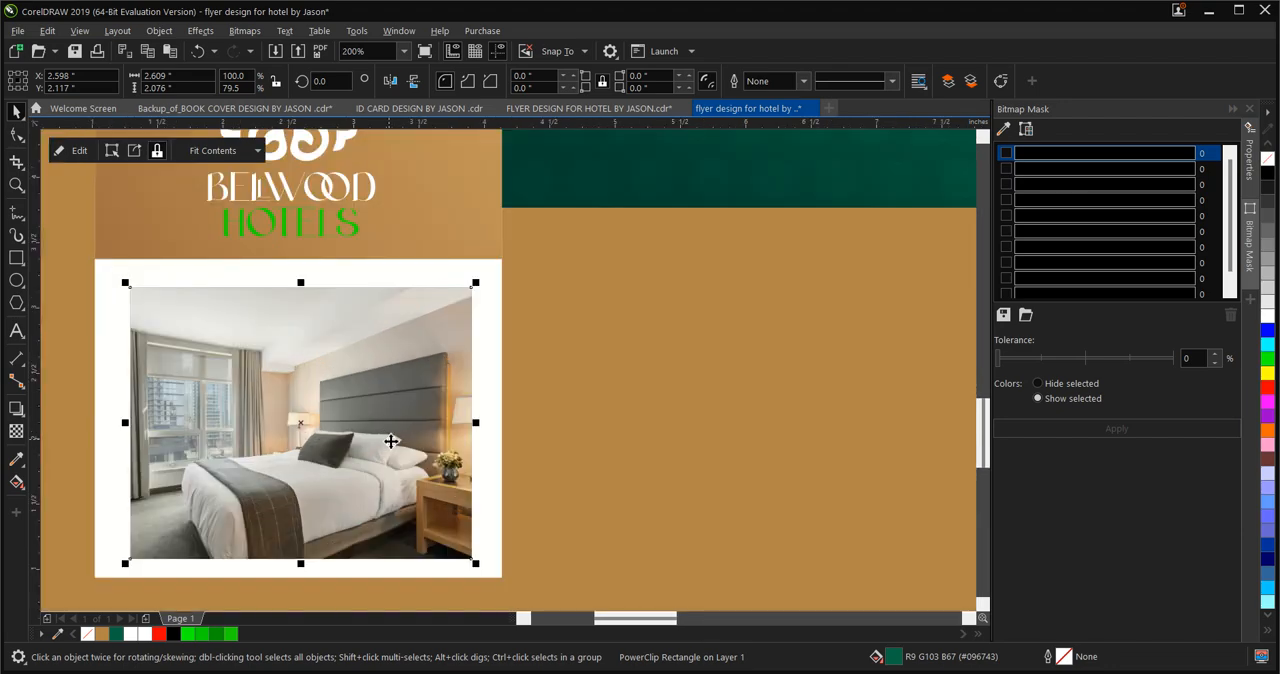
# Enlarge the clipped dark bedroom photo to about 4.17 by 2.78 inches, shift it slightly right within its rounded frame, and finish editing
pyautogui.scroll(-4, 374, 461)
pyautogui.scroll(3, 380, 440)
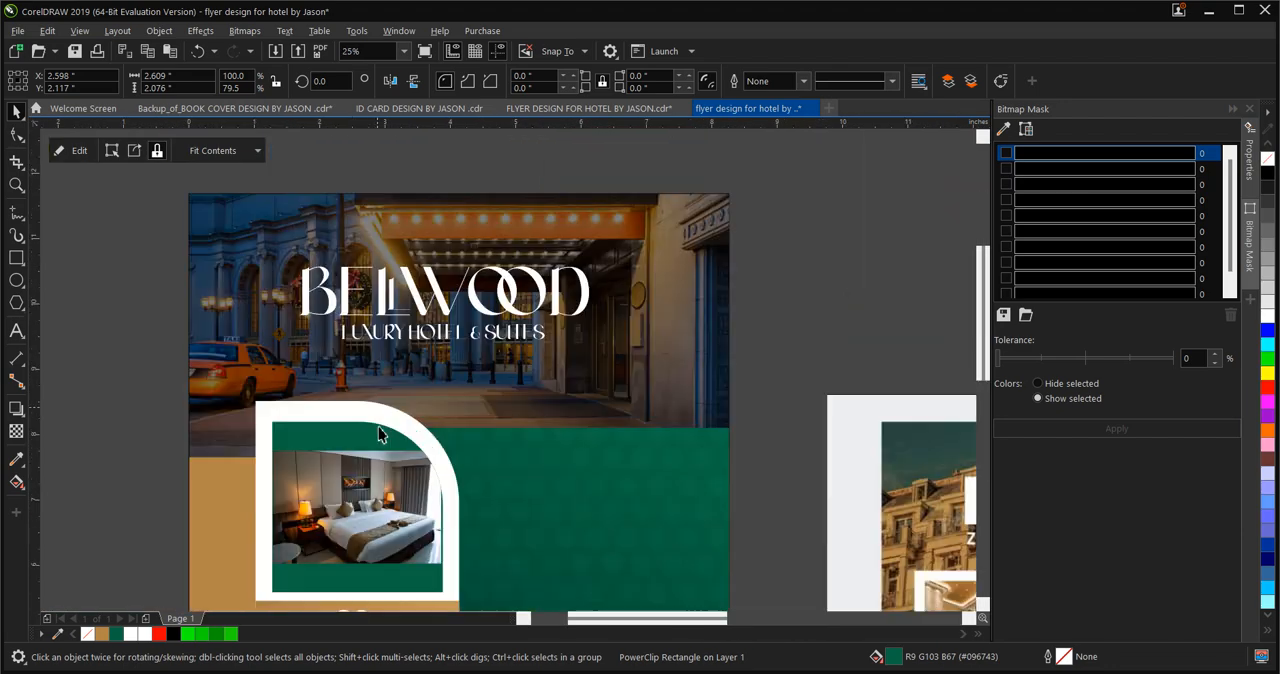
pyautogui.keyDown('ctrl'); pyautogui.click(360, 510); pyautogui.keyUp('ctrl')
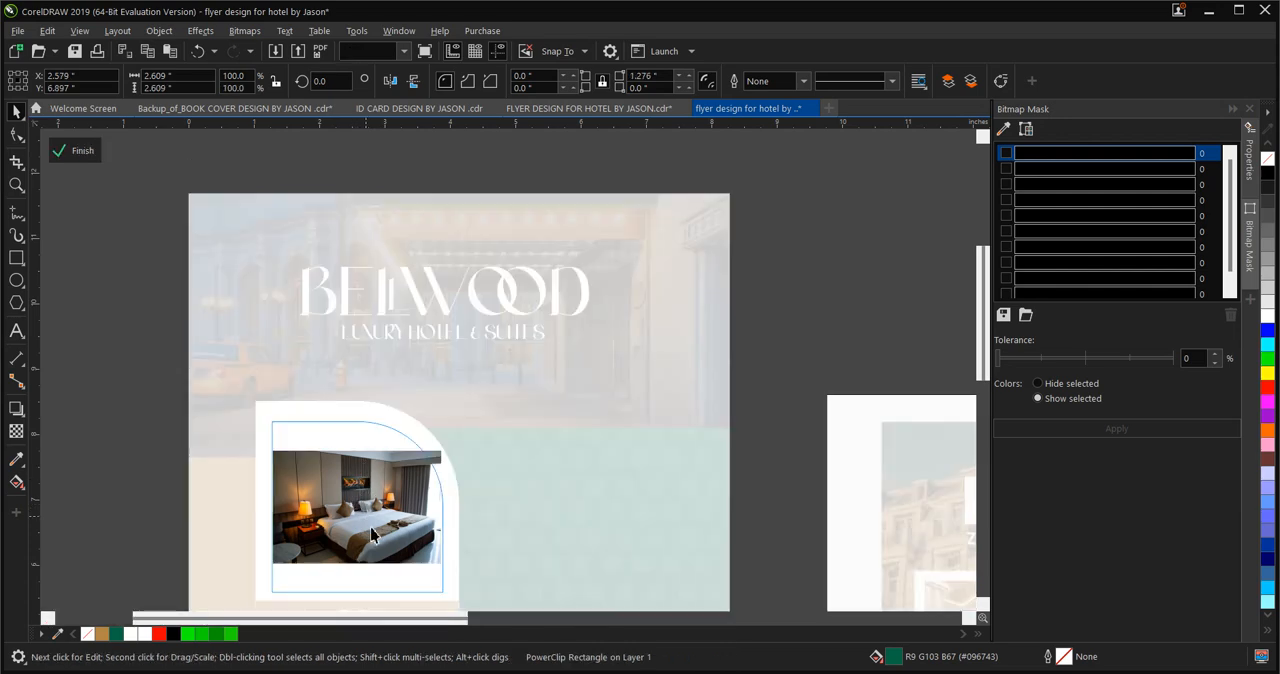
pyautogui.click(371, 531)
pyautogui.scroll(-2, 506, 615)
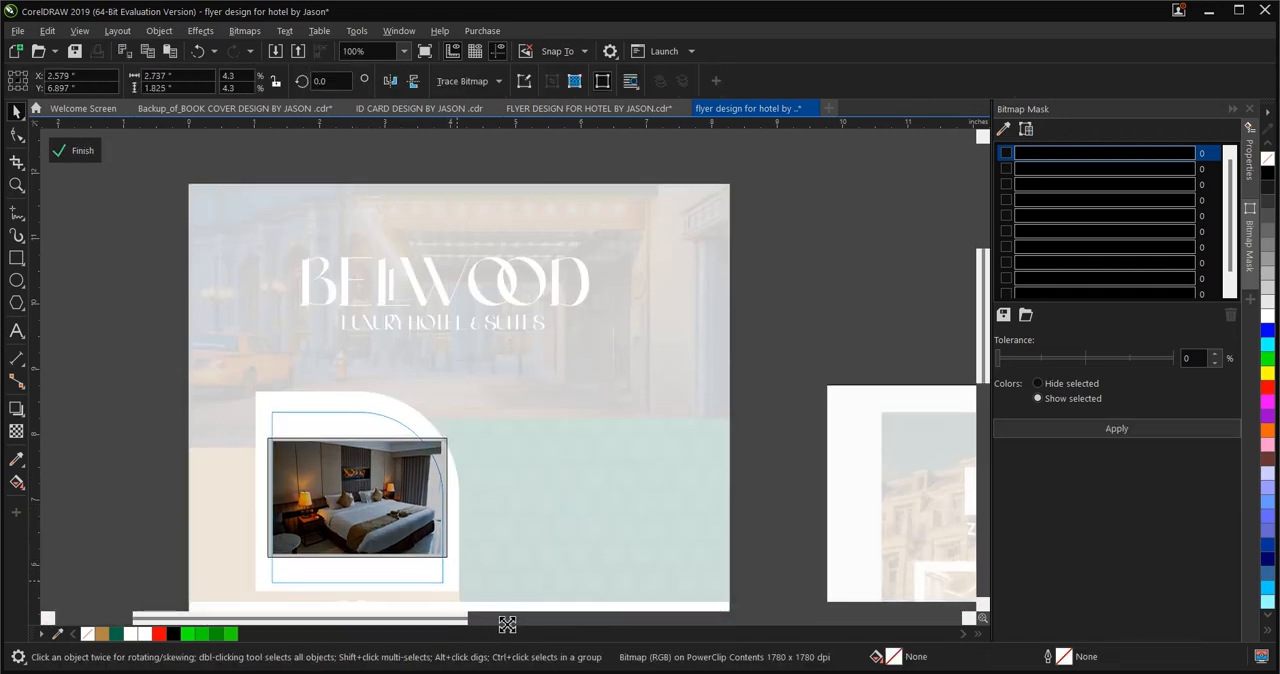
pyautogui.moveTo(497, 576); pyautogui.dragTo(506, 591)
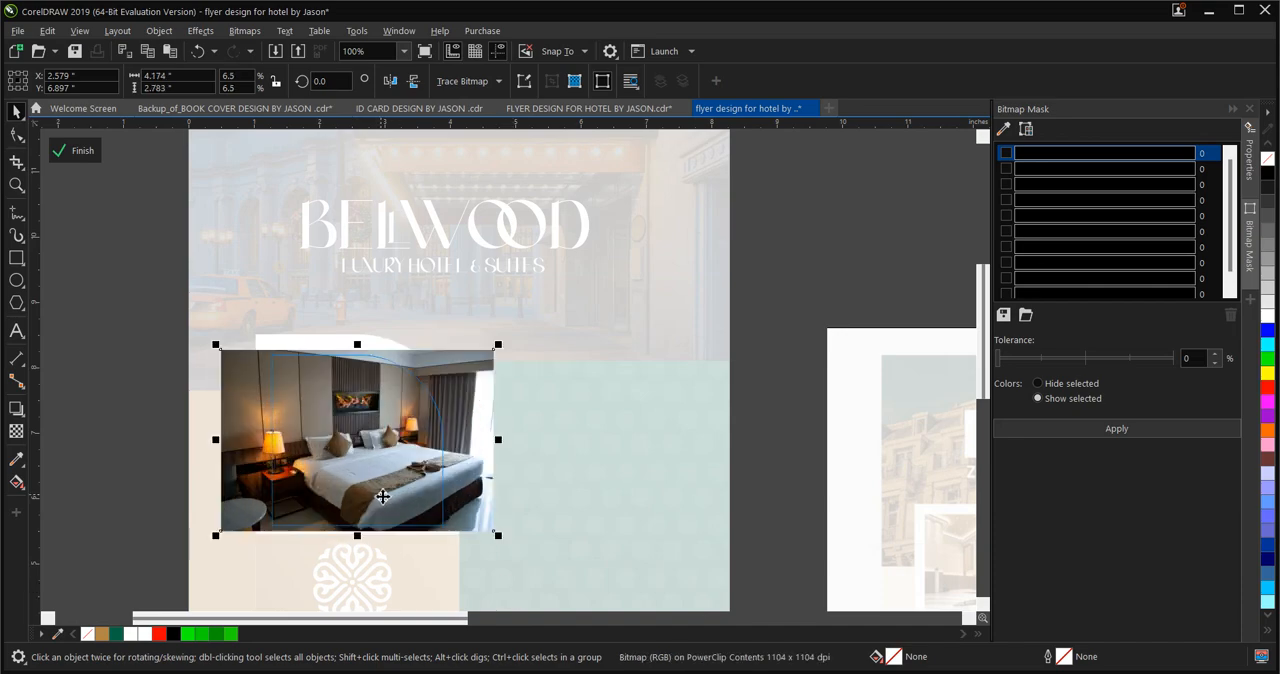
pyautogui.moveTo(383, 496); pyautogui.dragTo(363, 509)
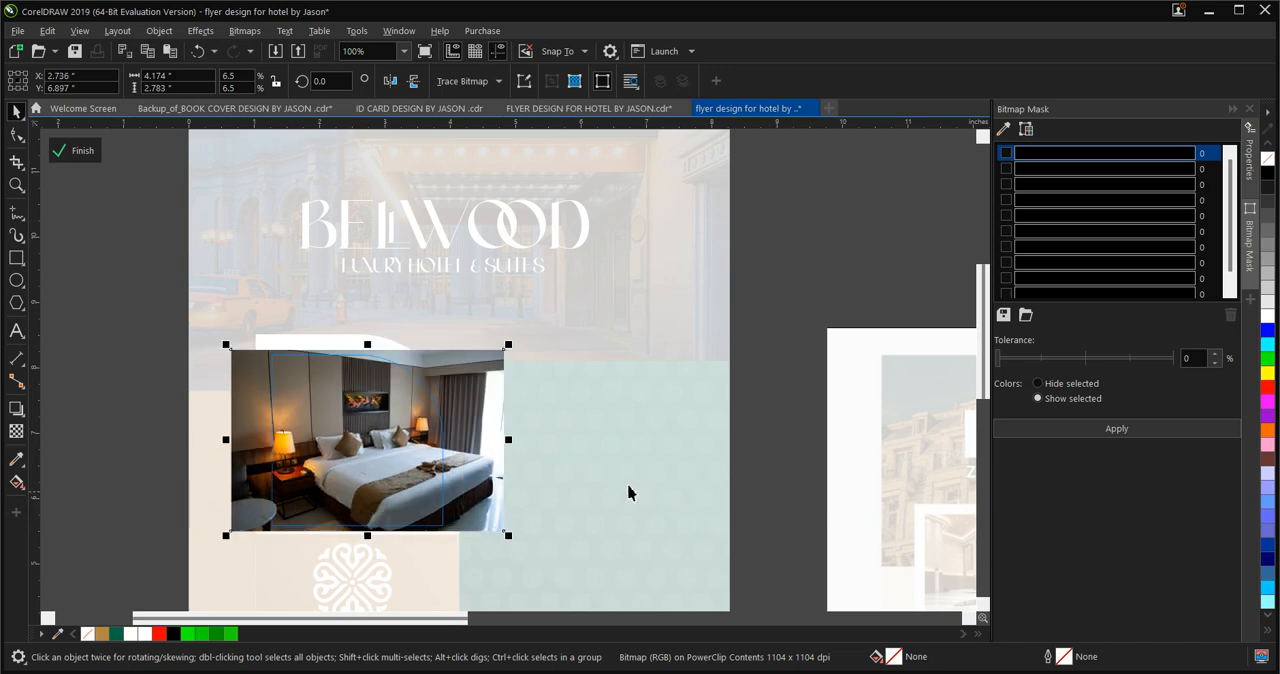
pyautogui.click(75, 150)
pyautogui.scroll(-1, 509, 314)
pyautogui.scroll(-1, 450, 350)
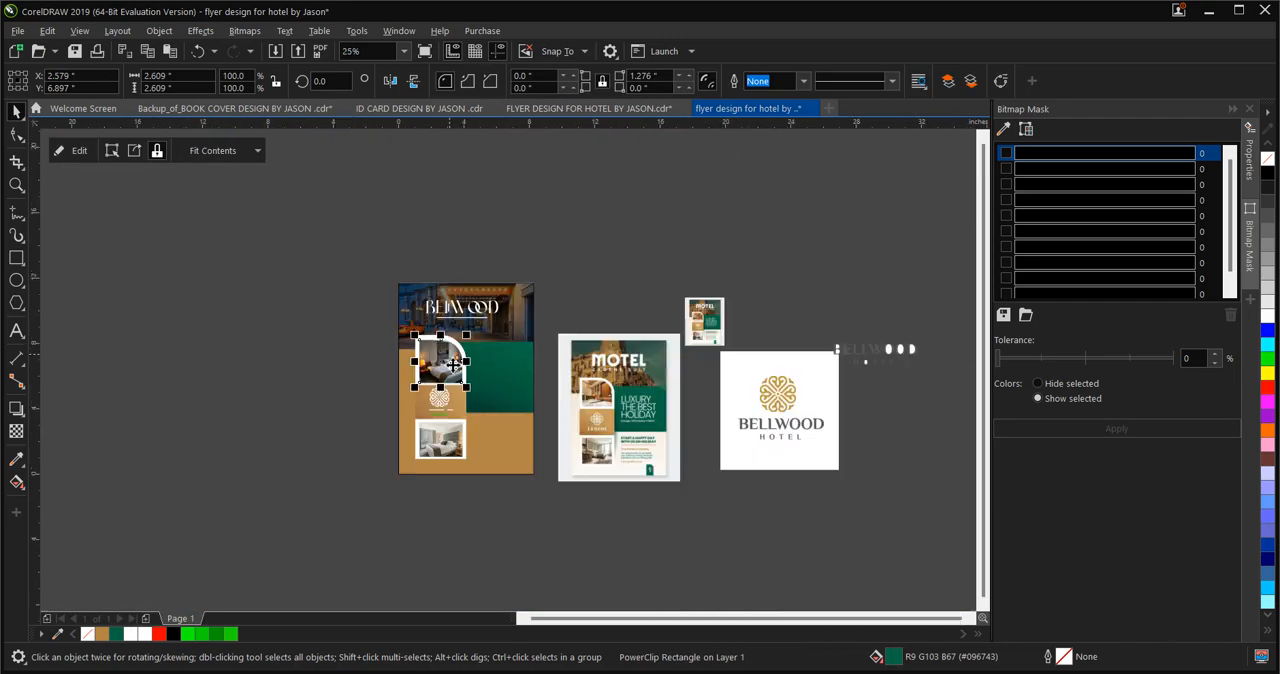
pyautogui.scroll(1, 454, 385)
pyautogui.click(271, 444)
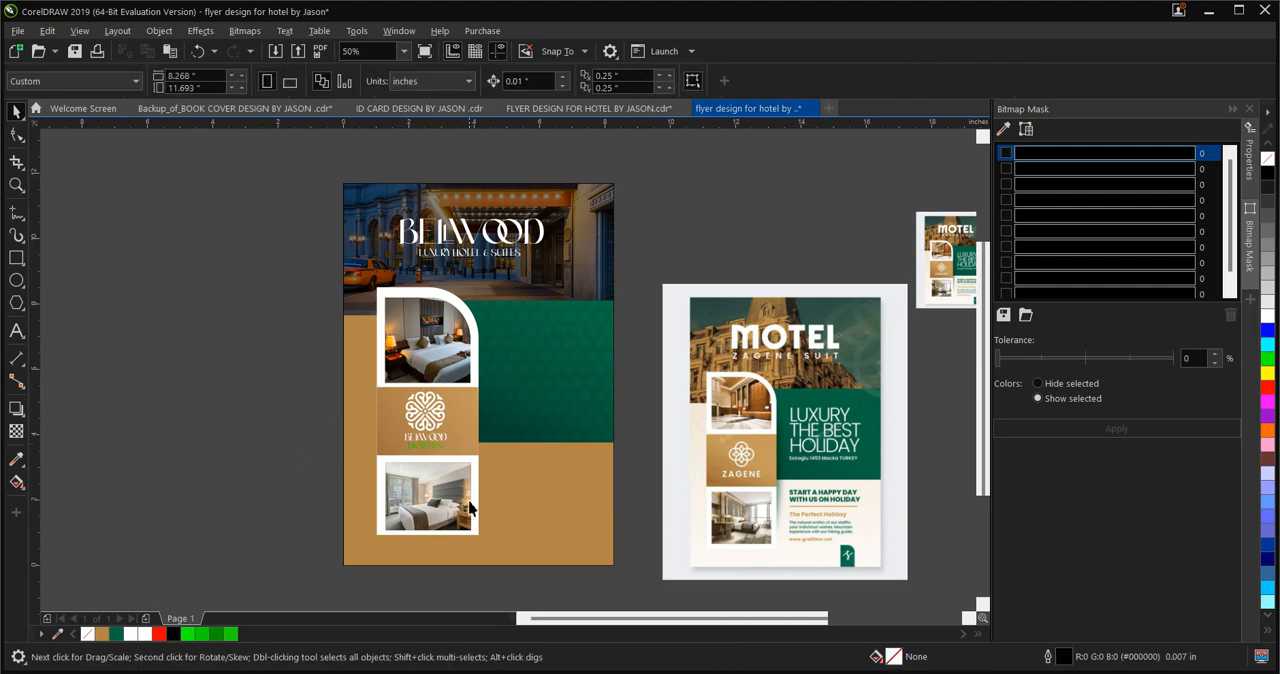
# Fill the flyer's page-sized background rectangle with light grey #E6E6E6
pyautogui.click(488, 560)
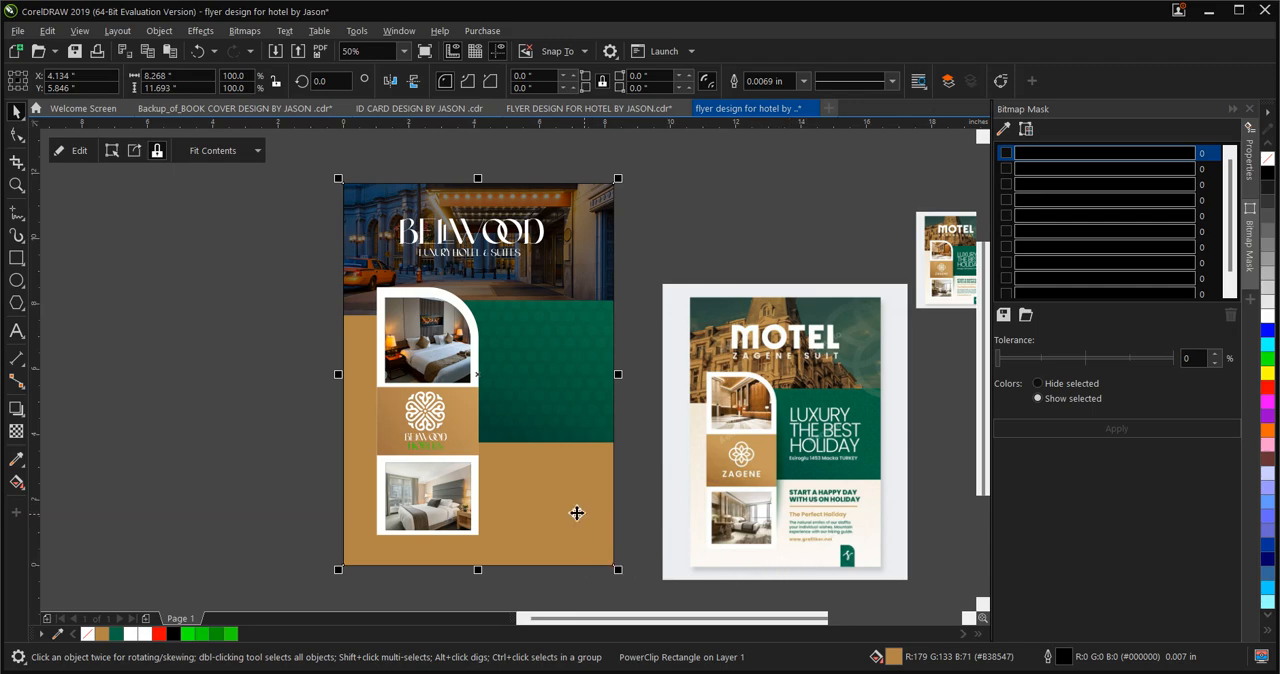
pyautogui.click(1268, 316)
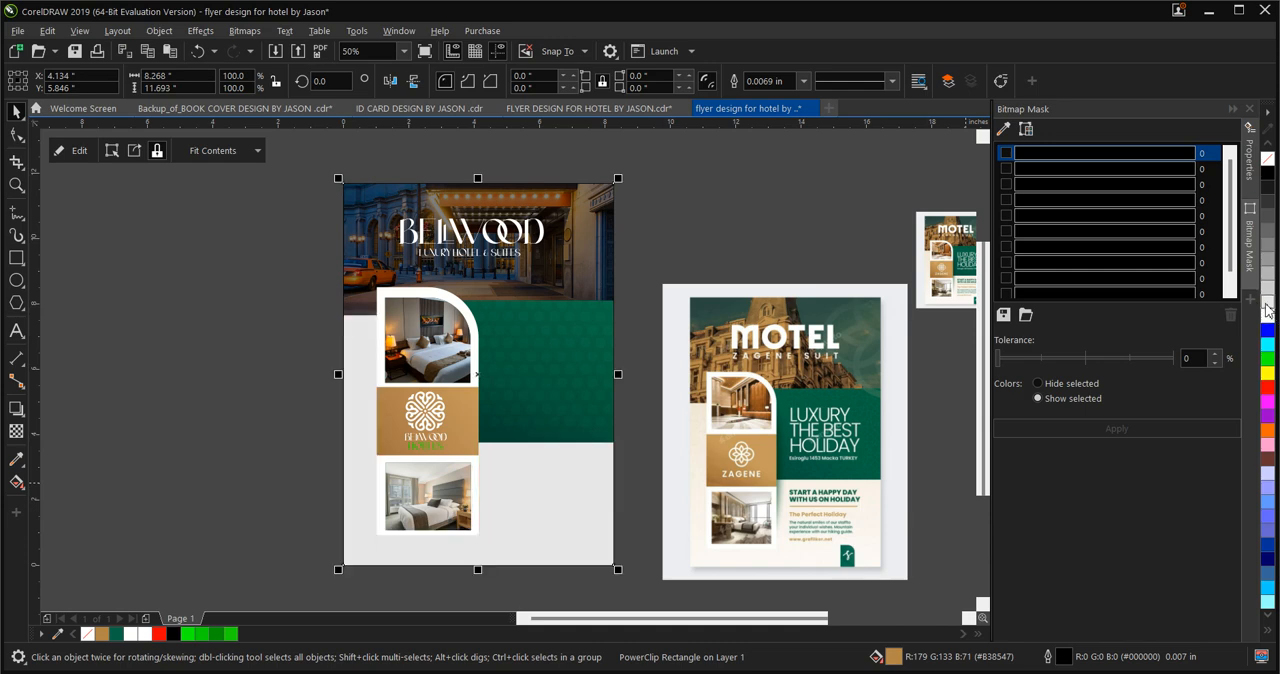
pyautogui.click(272, 416)
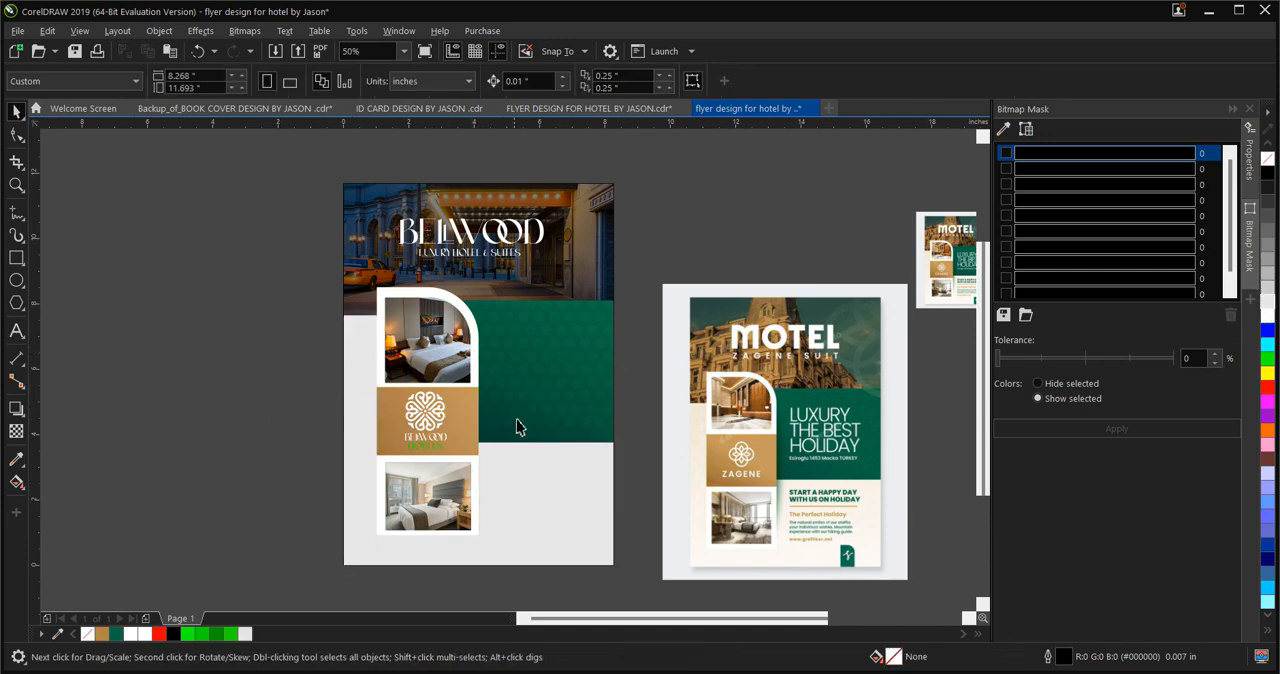
# Examine the reference flyer's headline, text block and cream lower background against the Bellwood flyer
pyautogui.scroll(1, 514, 448)
pyautogui.scroll(-1, 386, 379)
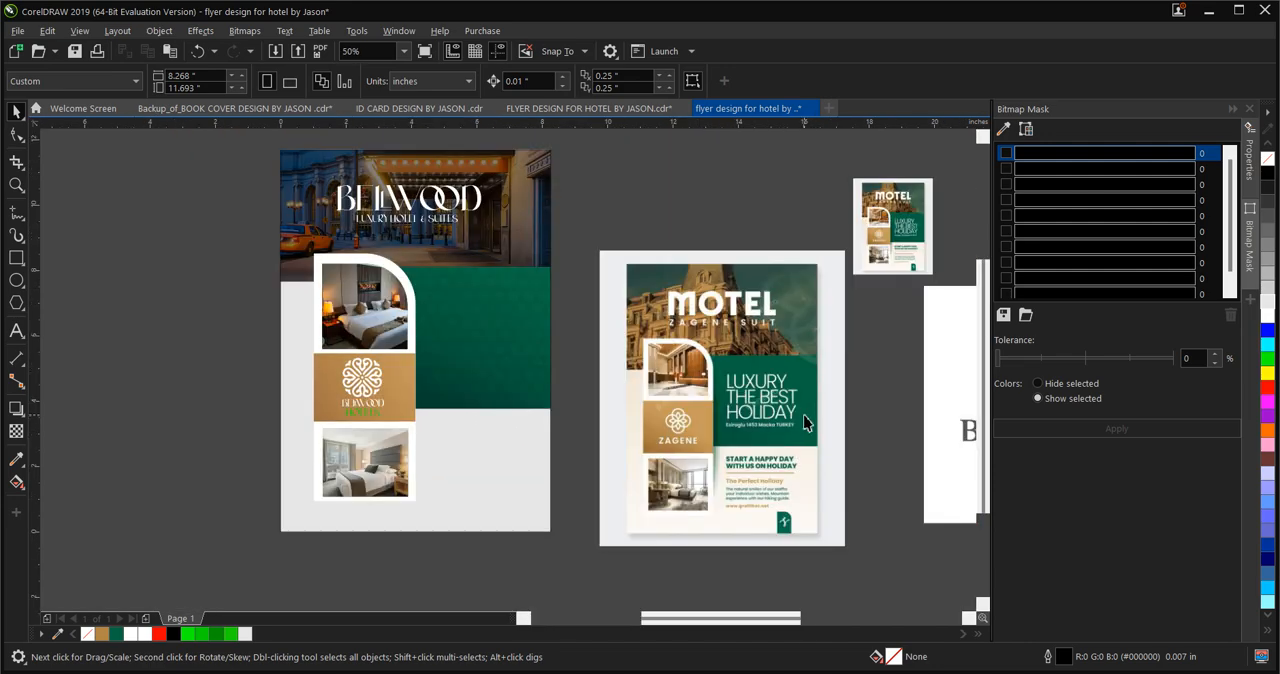
pyautogui.scroll(2, 803, 414)
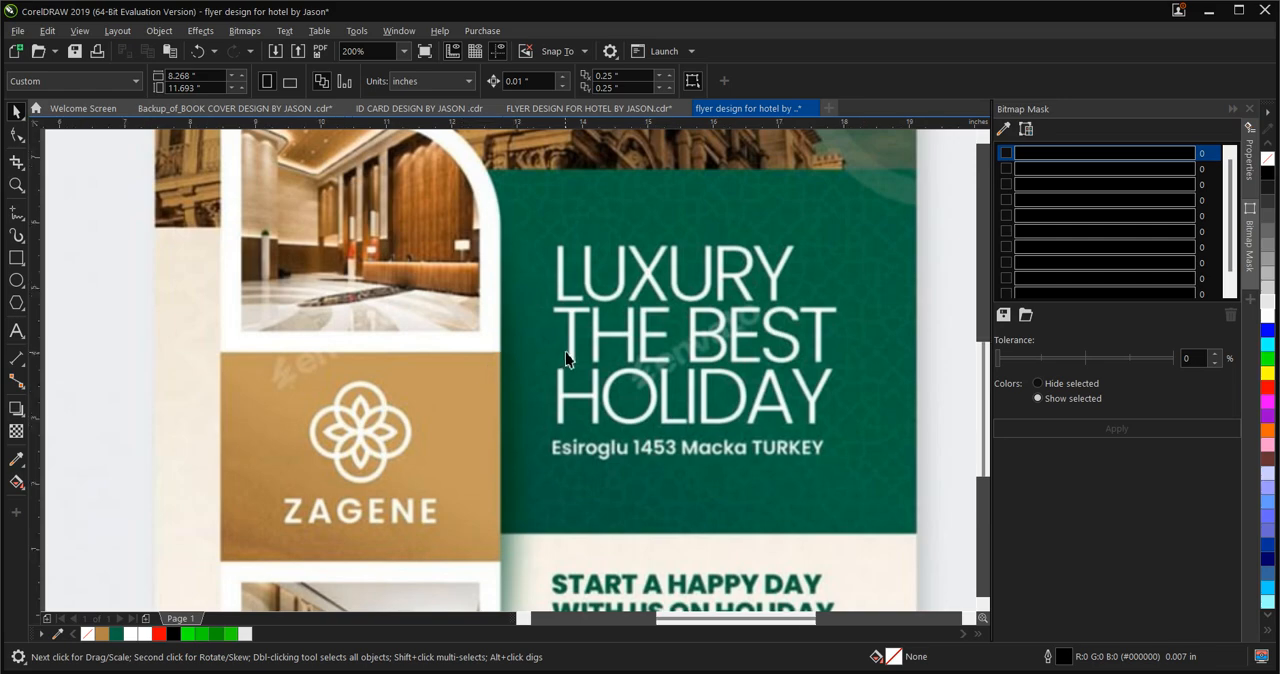
pyautogui.scroll(-2, 565, 352)
pyautogui.scroll(4, 474, 349)
pyautogui.scroll(-3, 519, 311)
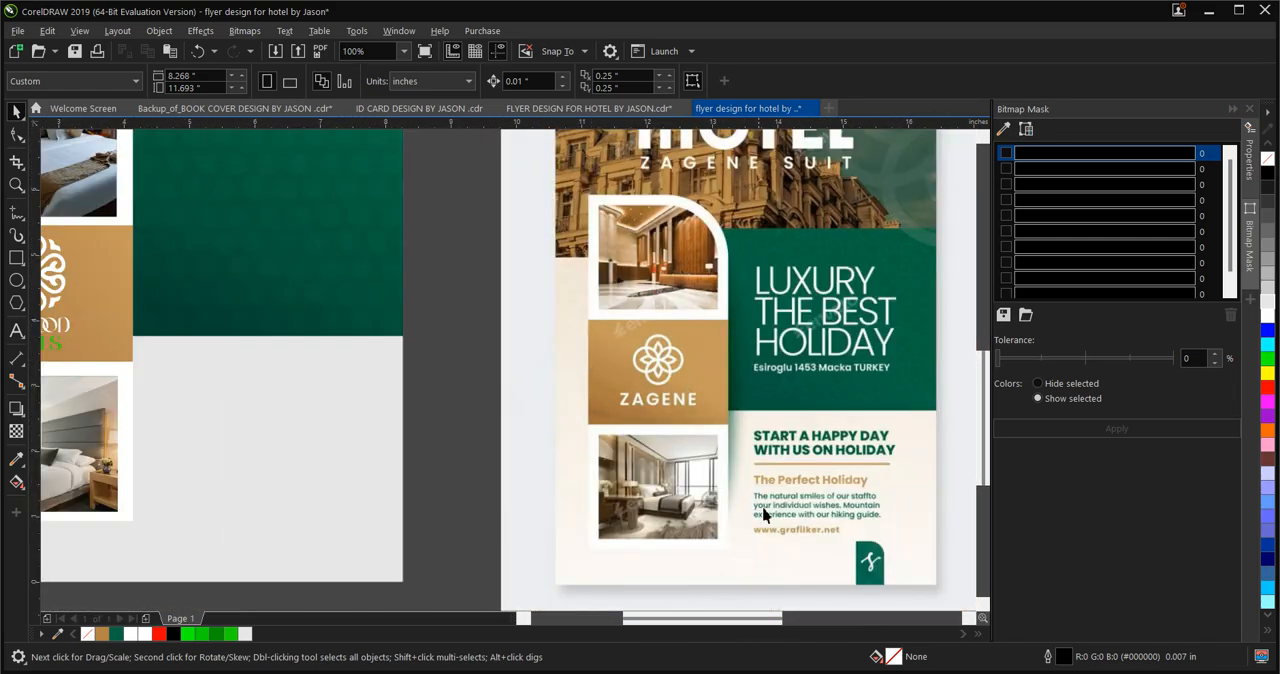
pyautogui.scroll(-2, 763, 514)
pyautogui.scroll(1, 669, 480)
# Apply a linear fountain fill to the flyer's page-sized background rectangle, running upward from light grey at the bottom to white
pyautogui.click(669, 480)
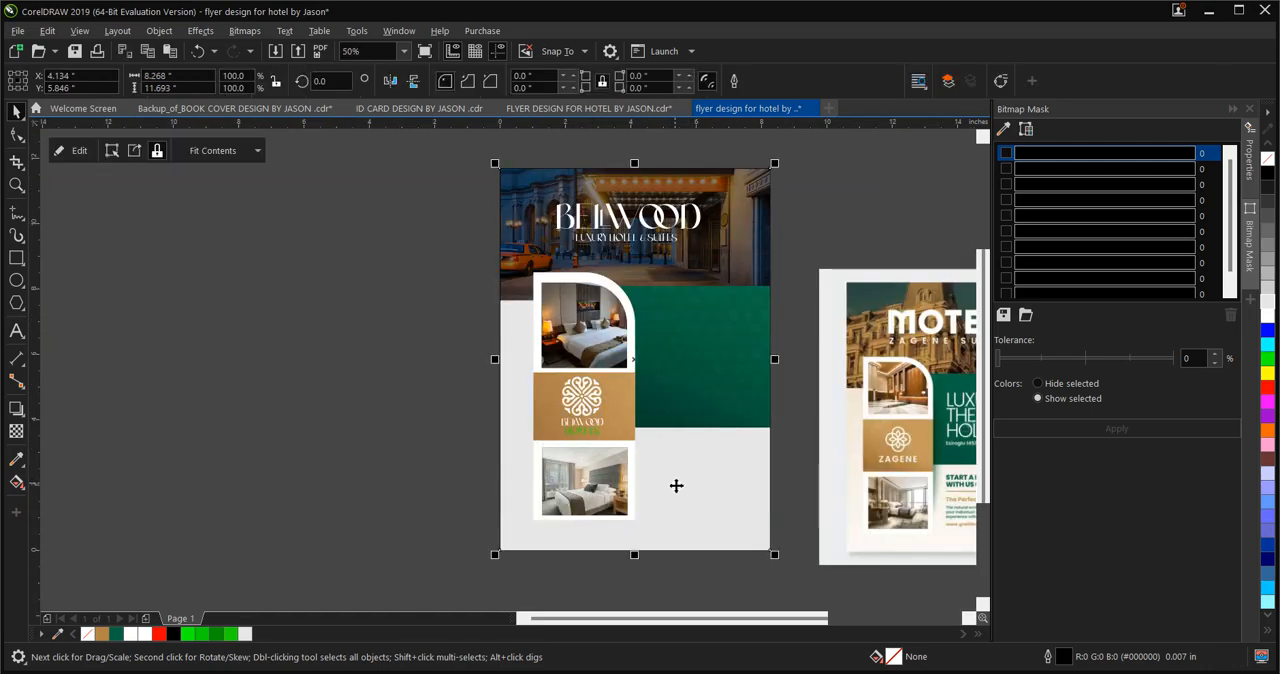
pyautogui.click(16, 482)
pyautogui.moveTo(684, 476); pyautogui.dragTo(646, 307)
# Change the background gradient's lower colour to light cream #FFF2E0
pyautogui.click(684, 476)
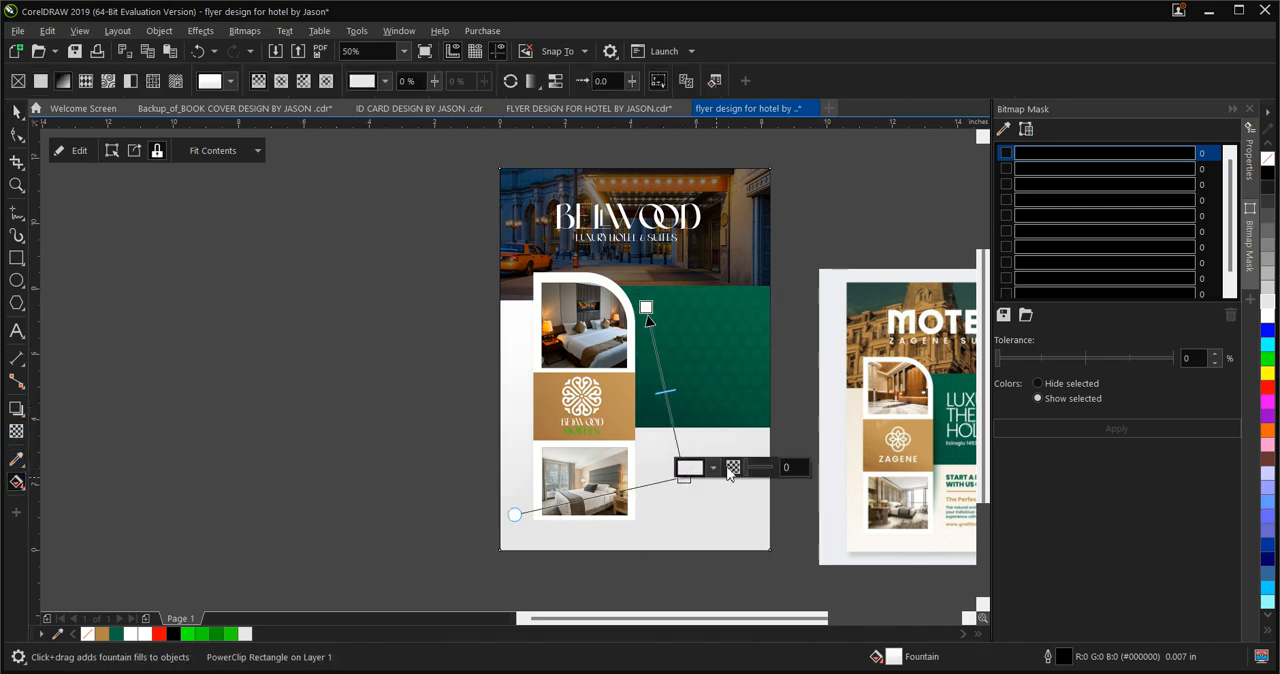
pyautogui.click(713, 468)
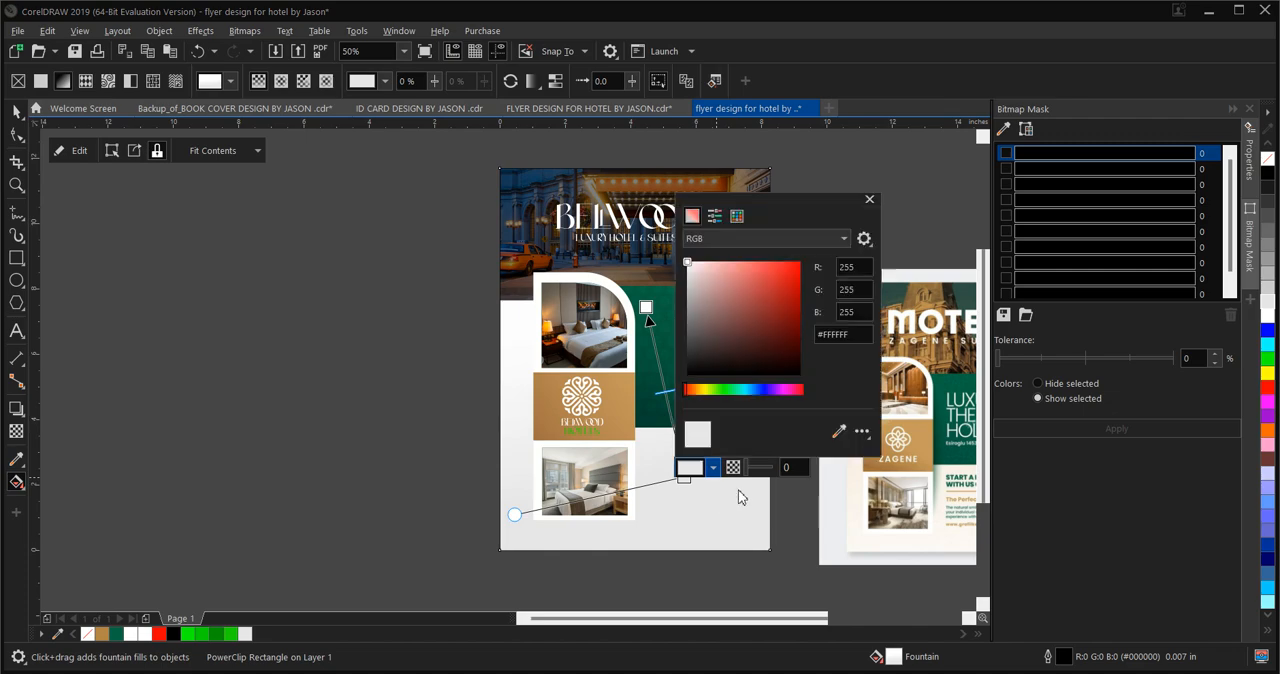
pyautogui.click(713, 290)
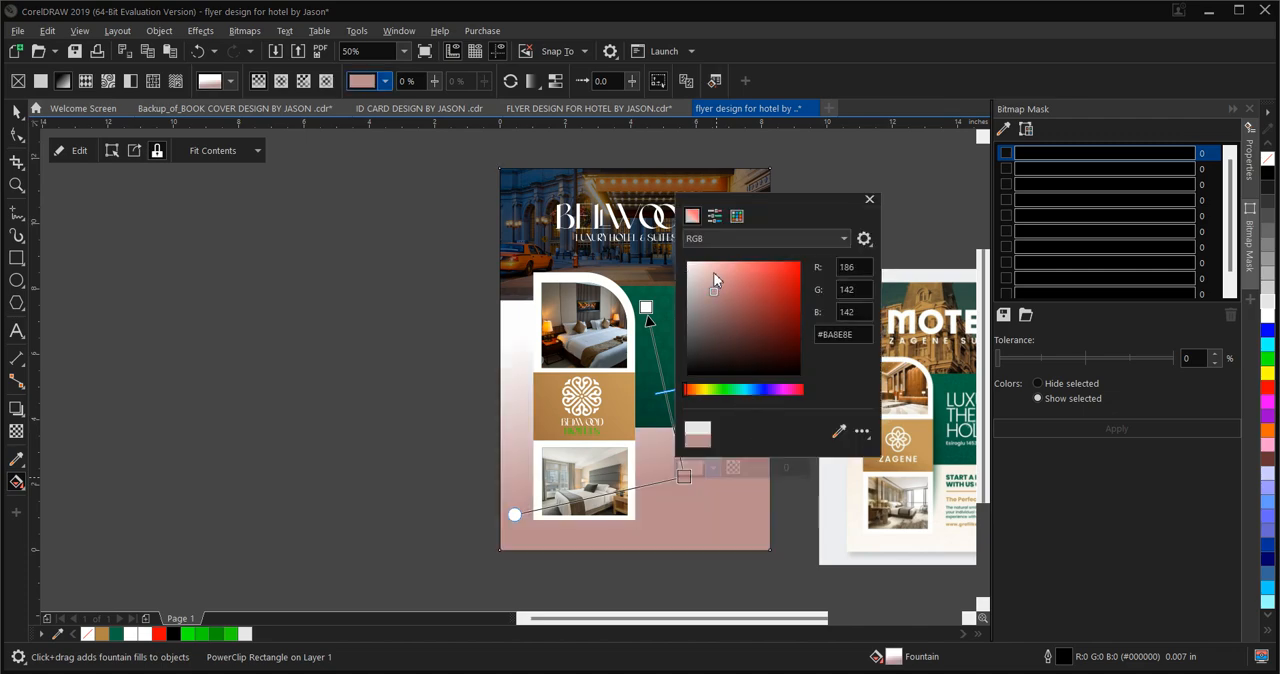
pyautogui.click(703, 392)
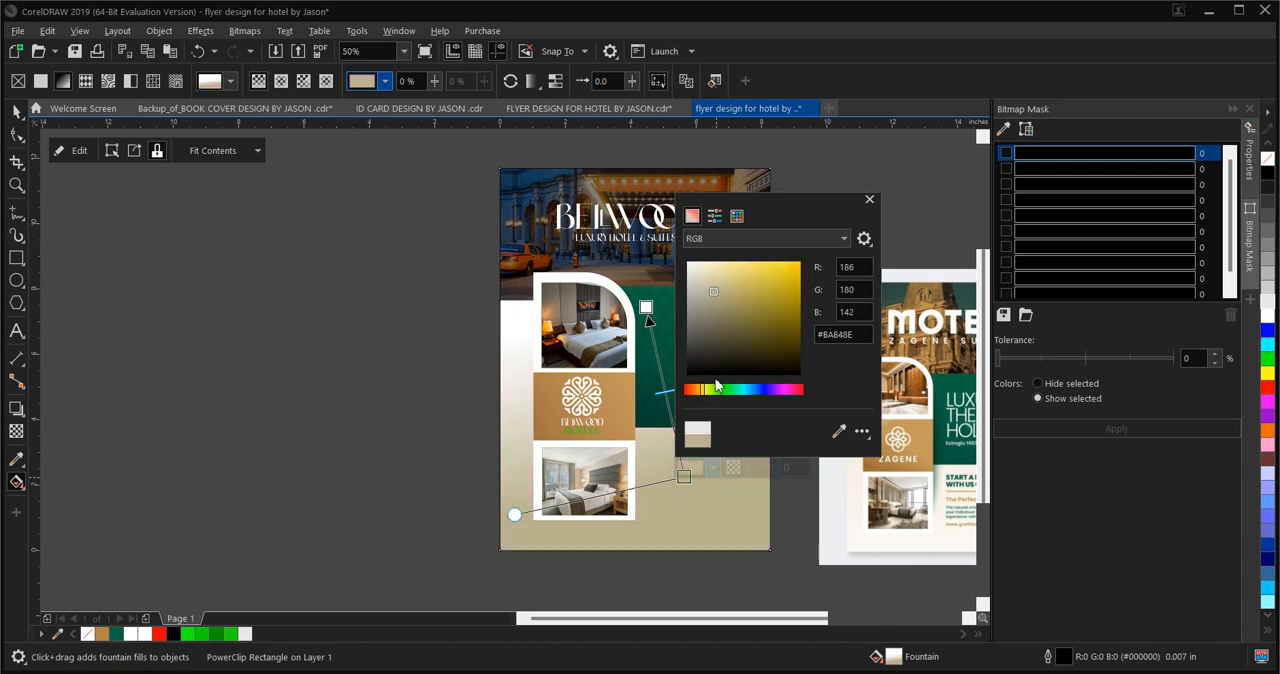
pyautogui.moveTo(725, 272); pyautogui.dragTo(730, 269)
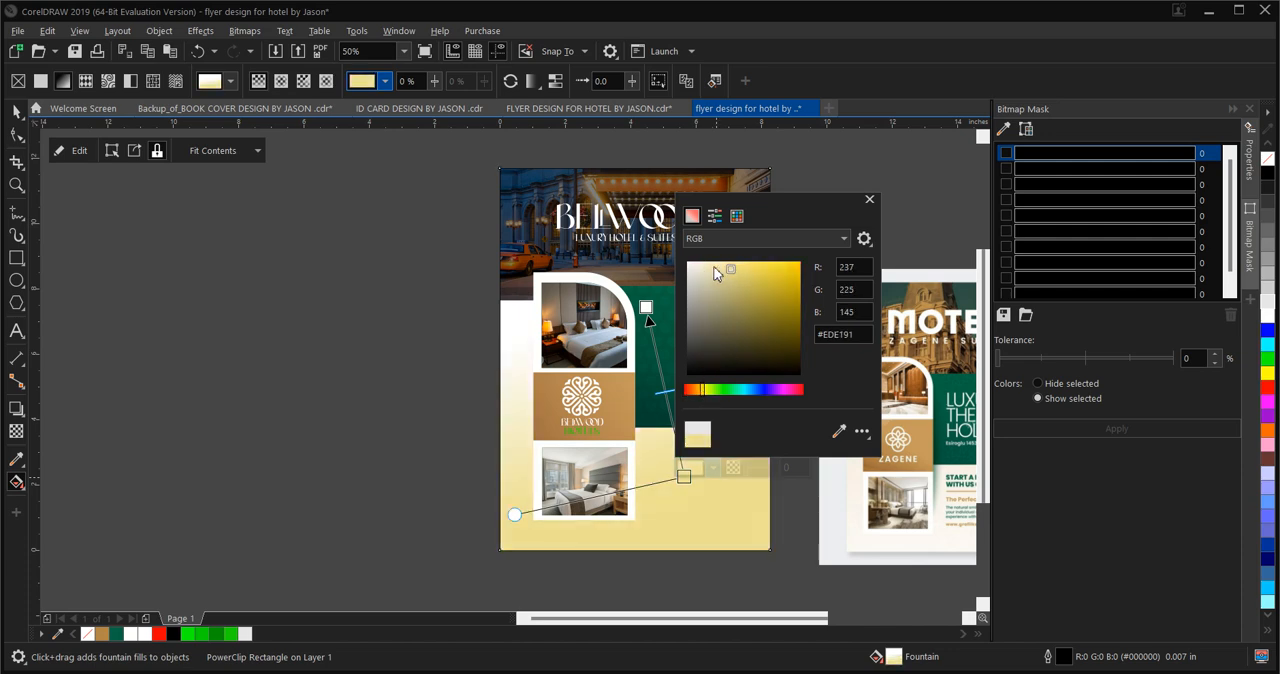
pyautogui.click(697, 389)
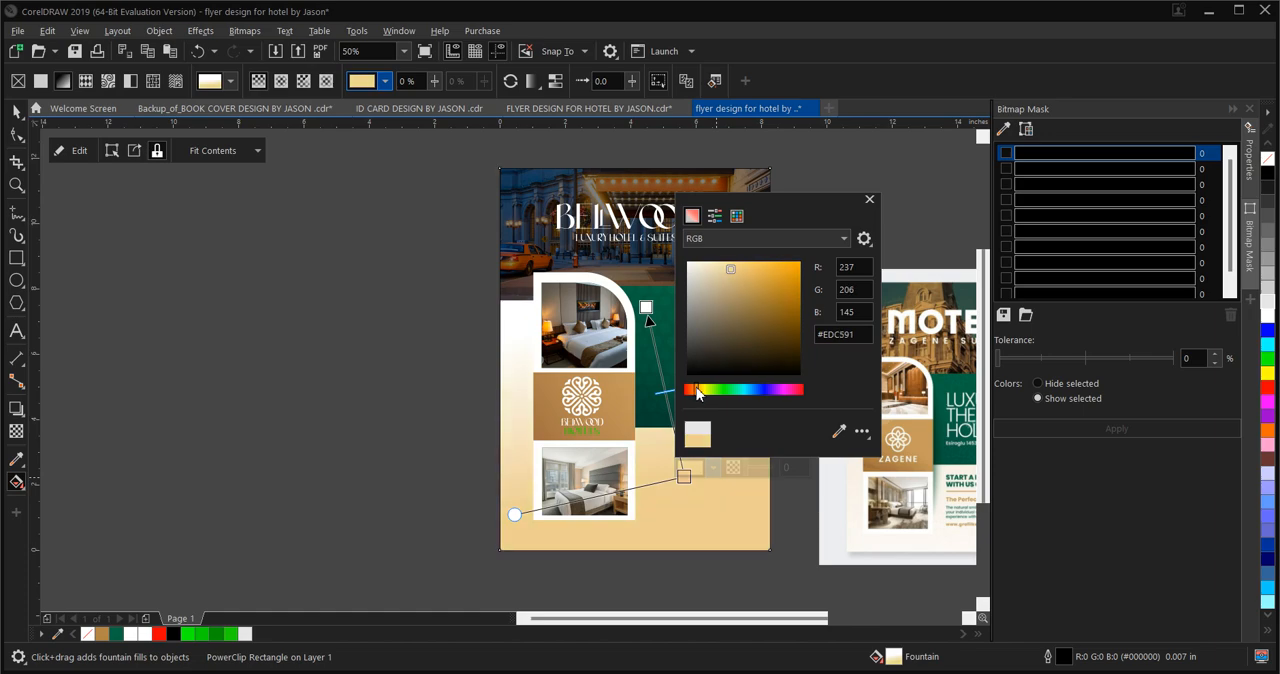
pyautogui.click(699, 263)
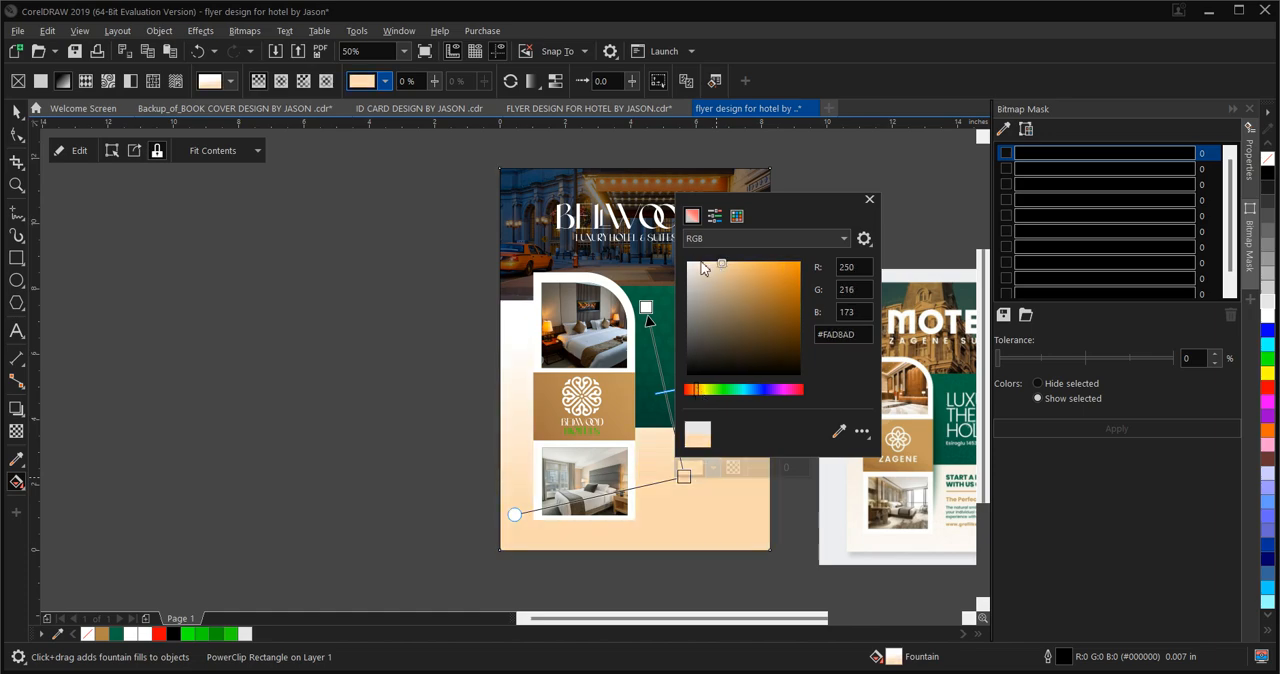
pyautogui.click(700, 263)
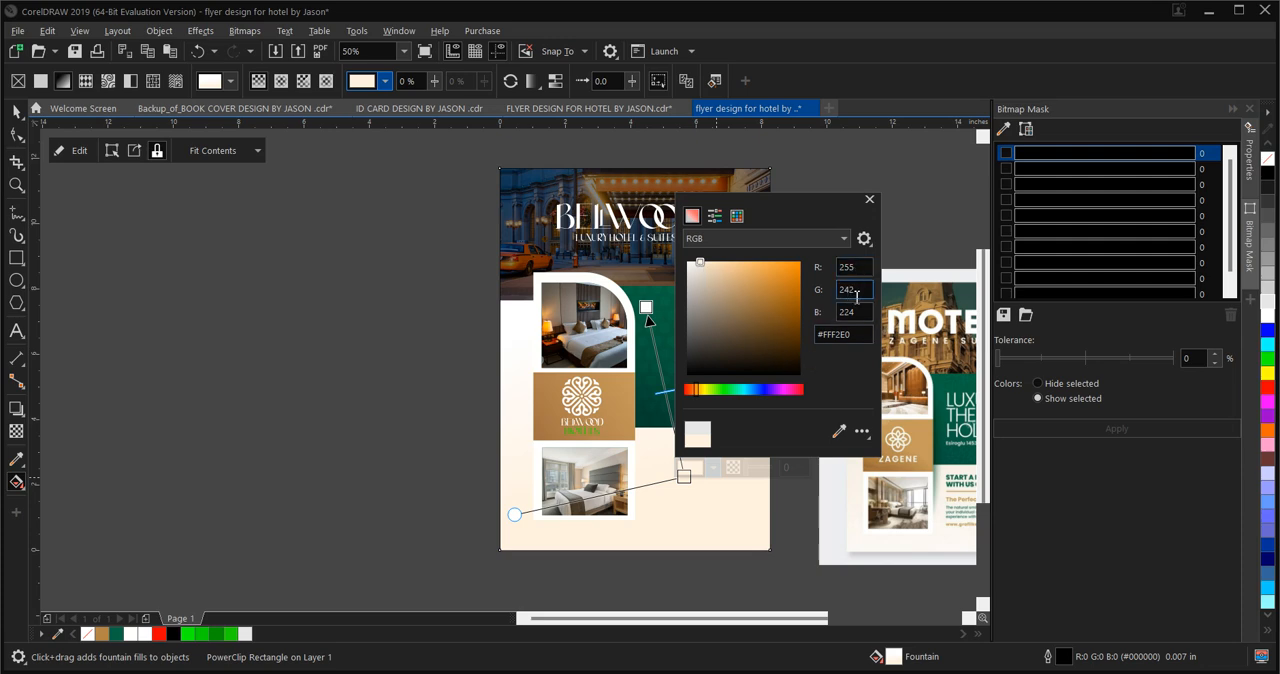
# Enter RGB 255, 242, 224 for the gradient's lower cream colour and finish editing that colour
pyautogui.click(846, 267)
pyautogui.write('2')
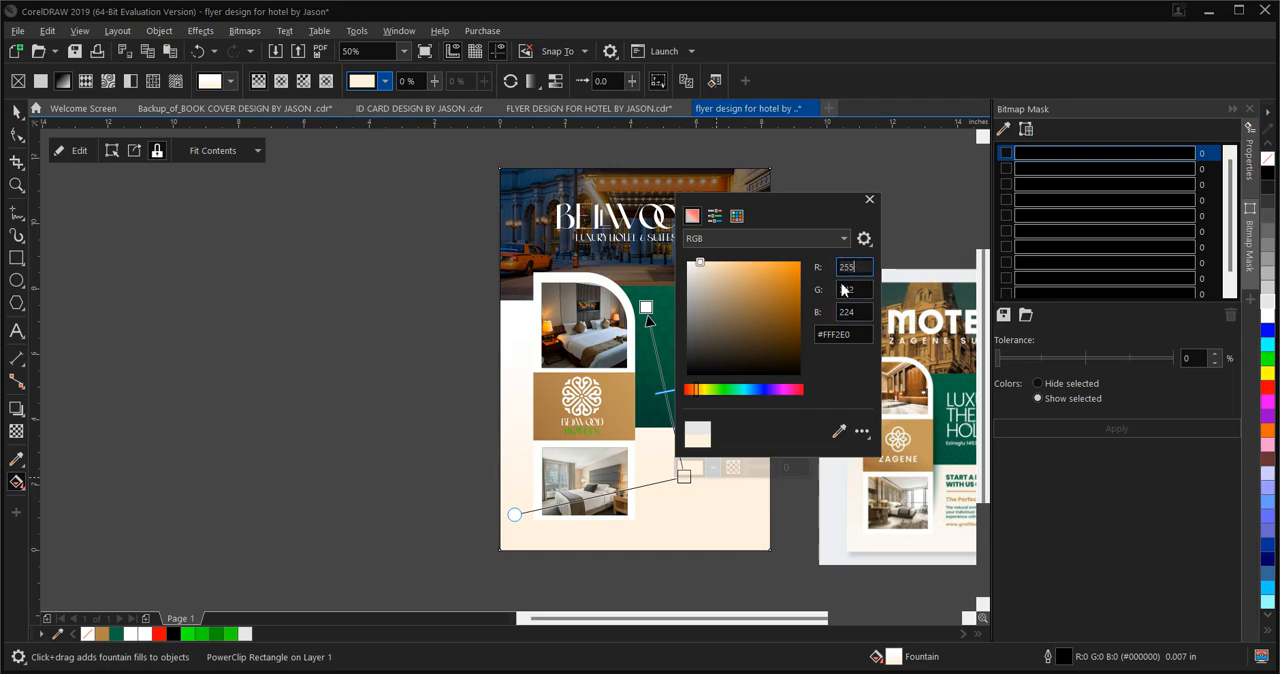
pyautogui.click(843, 289)
pyautogui.write('242')
pyautogui.click(855, 313)
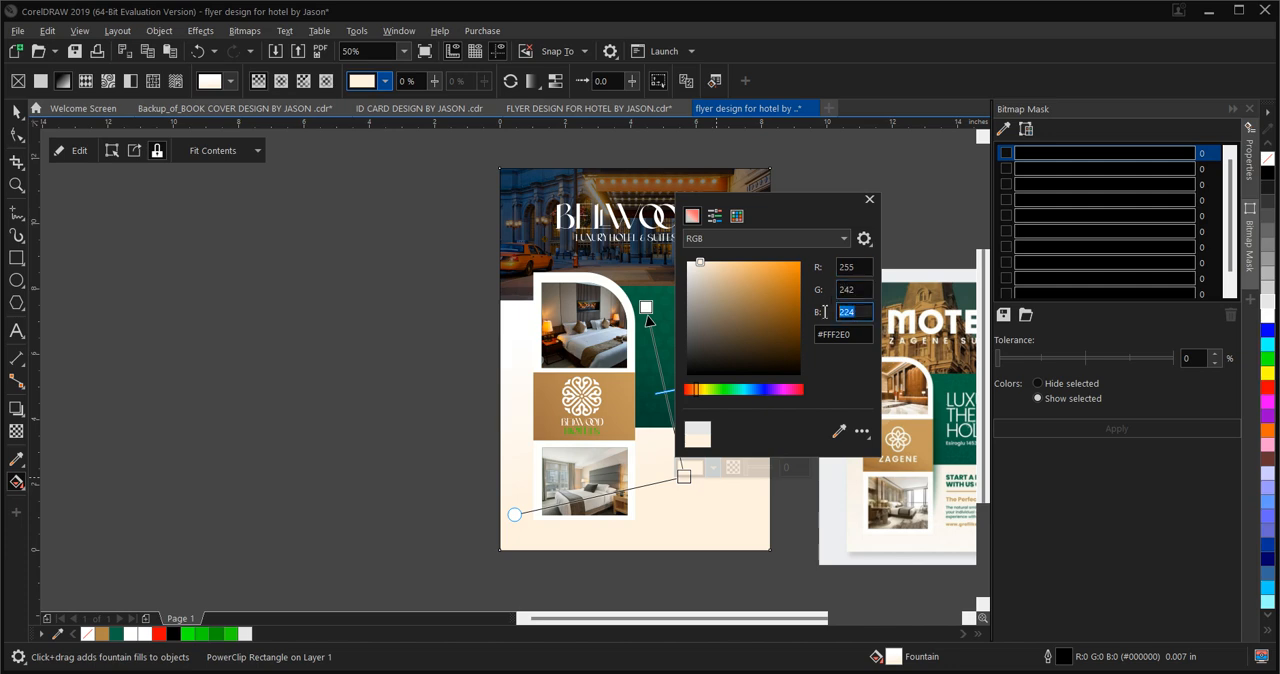
pyautogui.write('22')
pyautogui.click(397, 430)
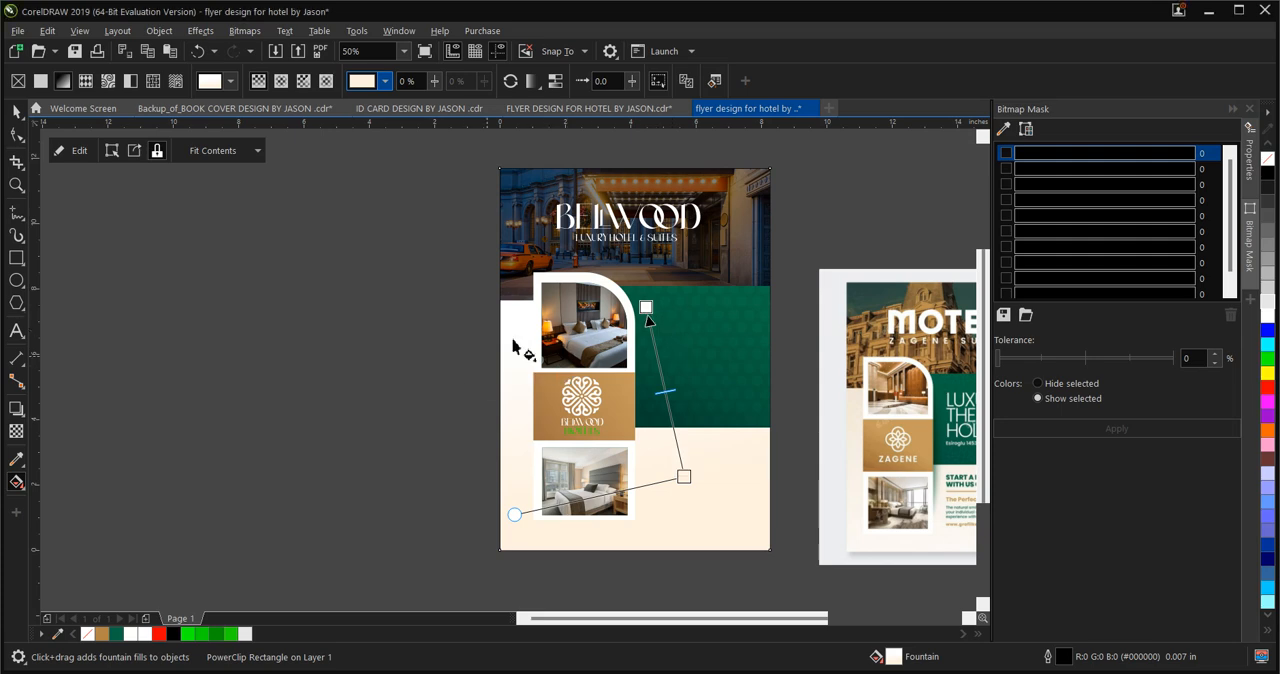
# Check the RGB values of the gradient's upper colour without changing them, and deselect the background rectangle
pyautogui.click(647, 310)
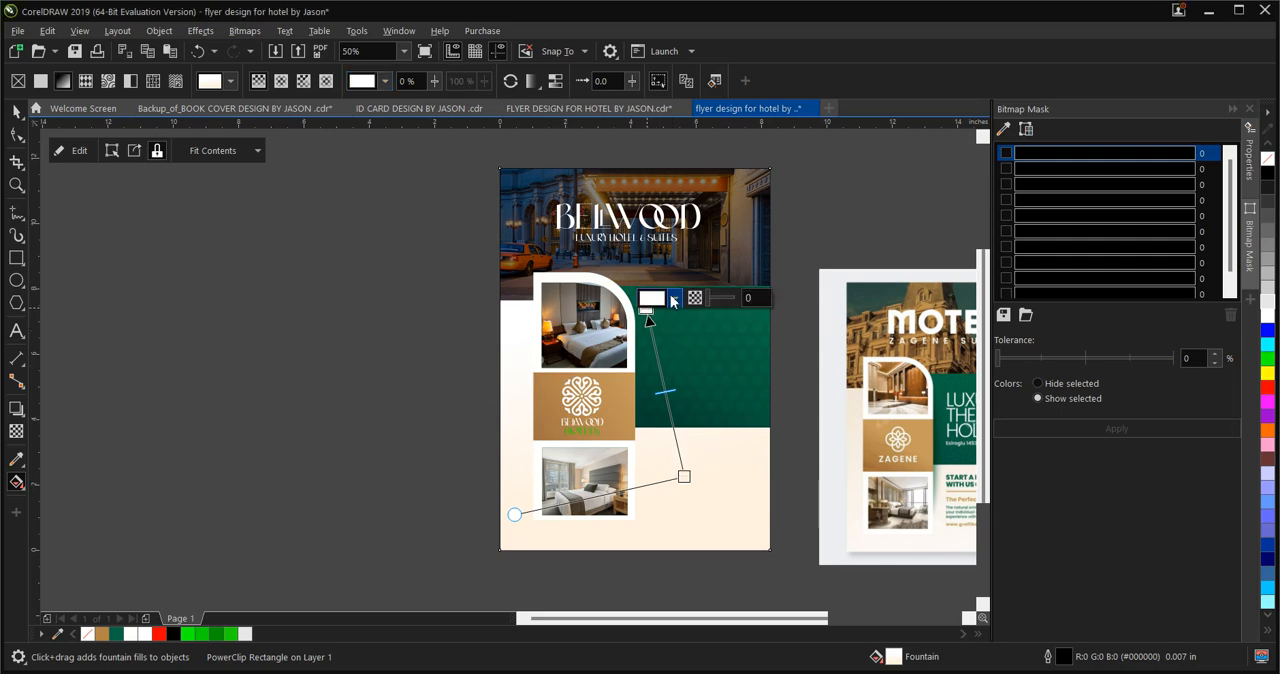
pyautogui.click(675, 299)
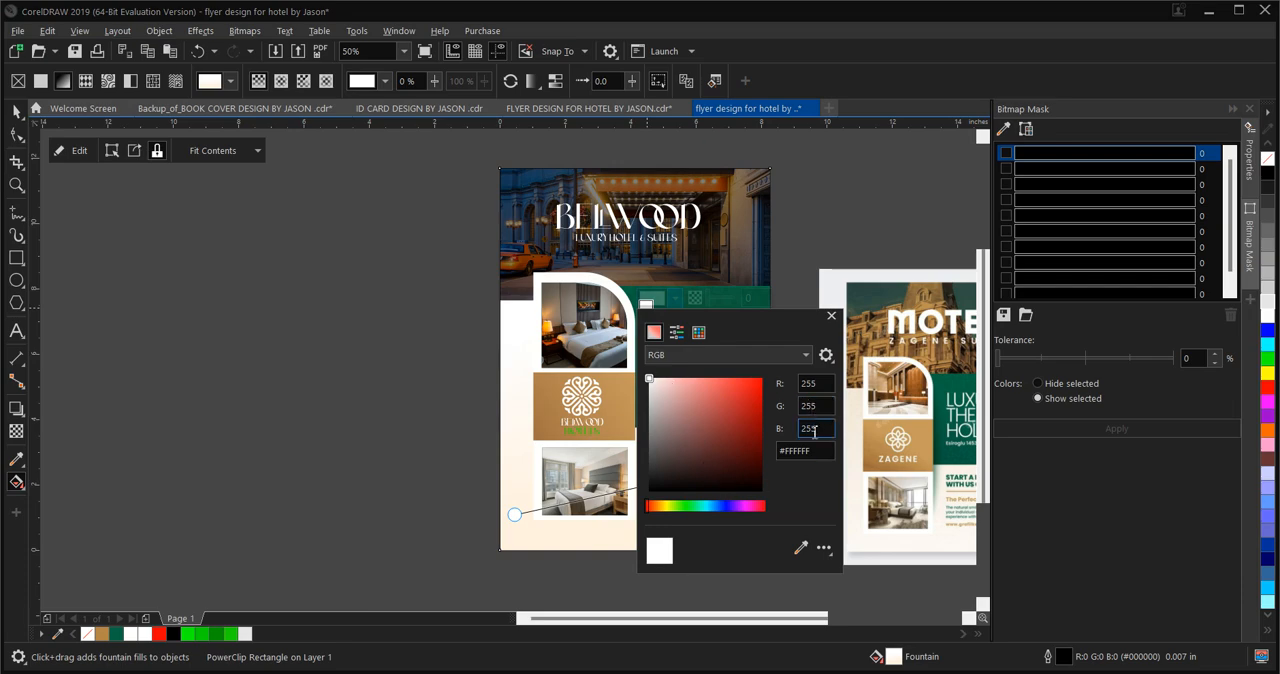
pyautogui.click(378, 460)
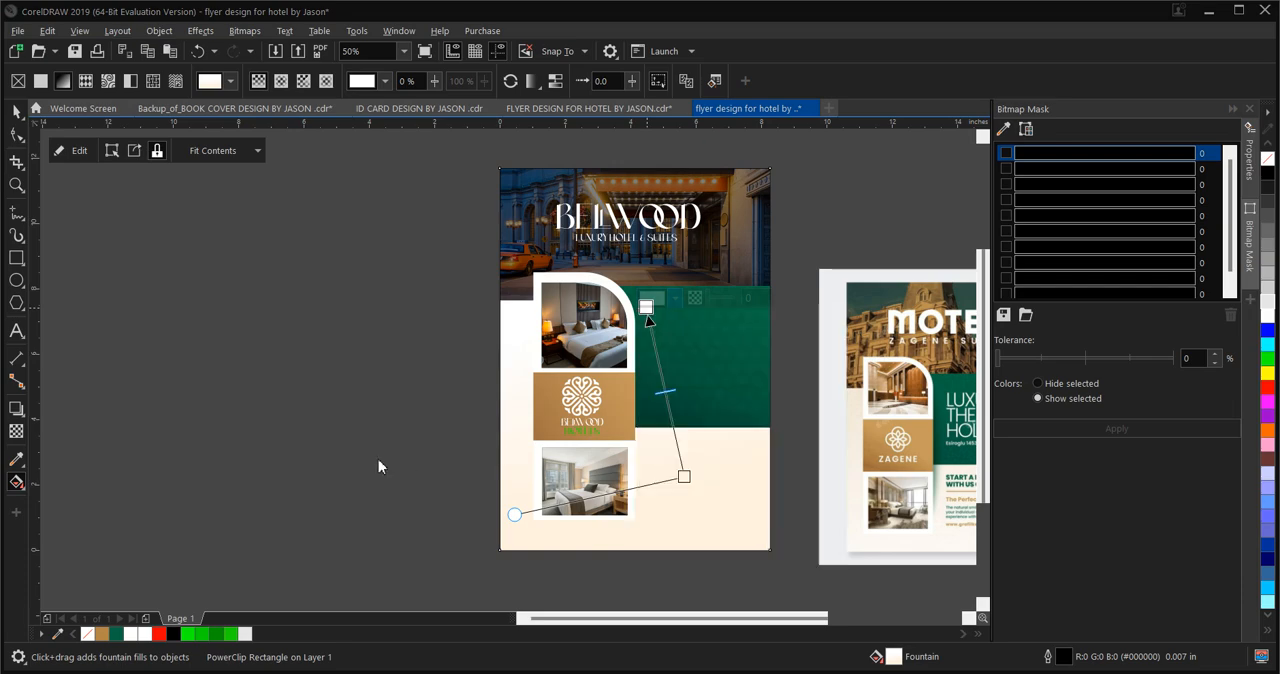
pyautogui.click(22, 117)
pyautogui.click(276, 385)
pyautogui.click(262, 385)
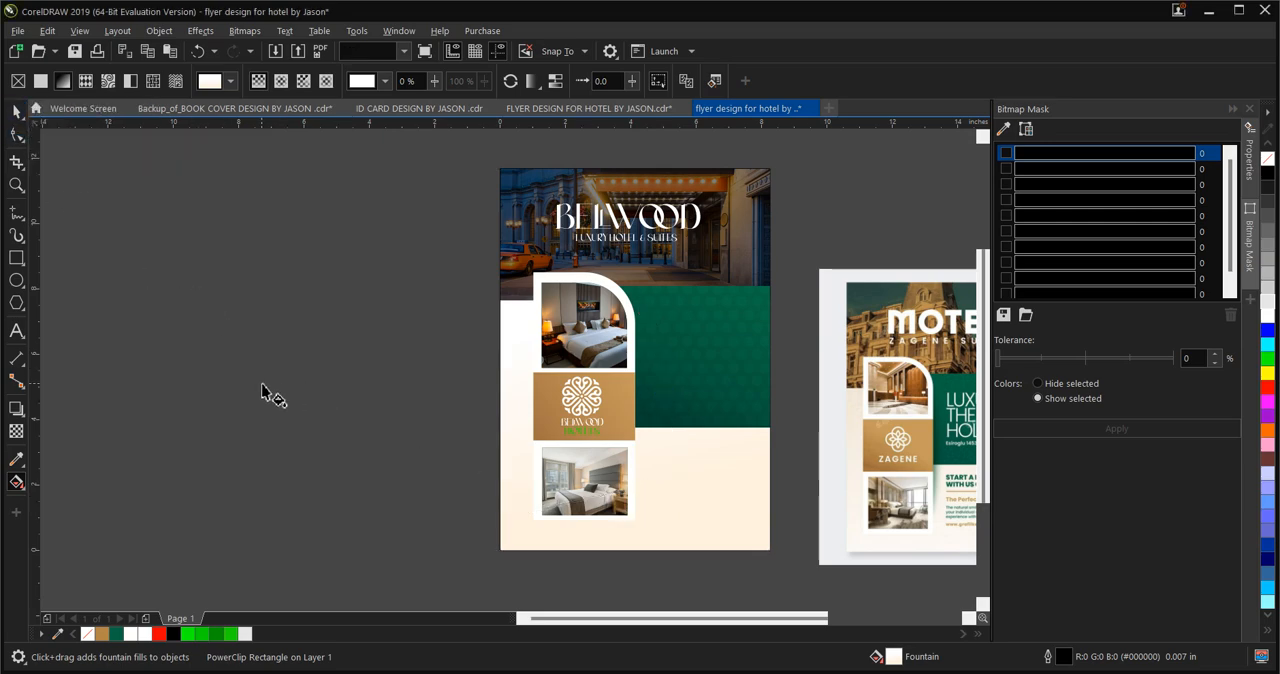
# Recolour the upper end of the background gradient with the cream #F4E7DE sampled from the reference flyer beside its photo frame
pyautogui.scroll(-1, 268, 370)
pyautogui.scroll(1, 438, 383)
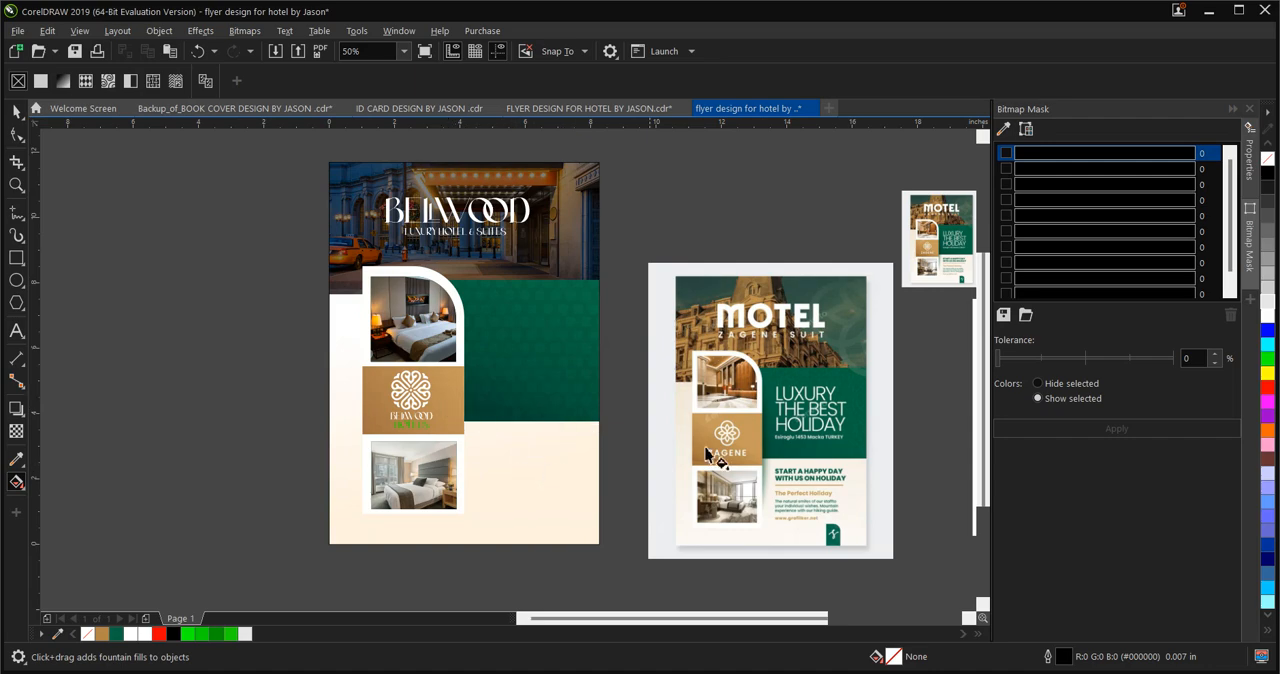
pyautogui.click(550, 486)
pyautogui.moveTo(513, 470); pyautogui.dragTo(478, 303)
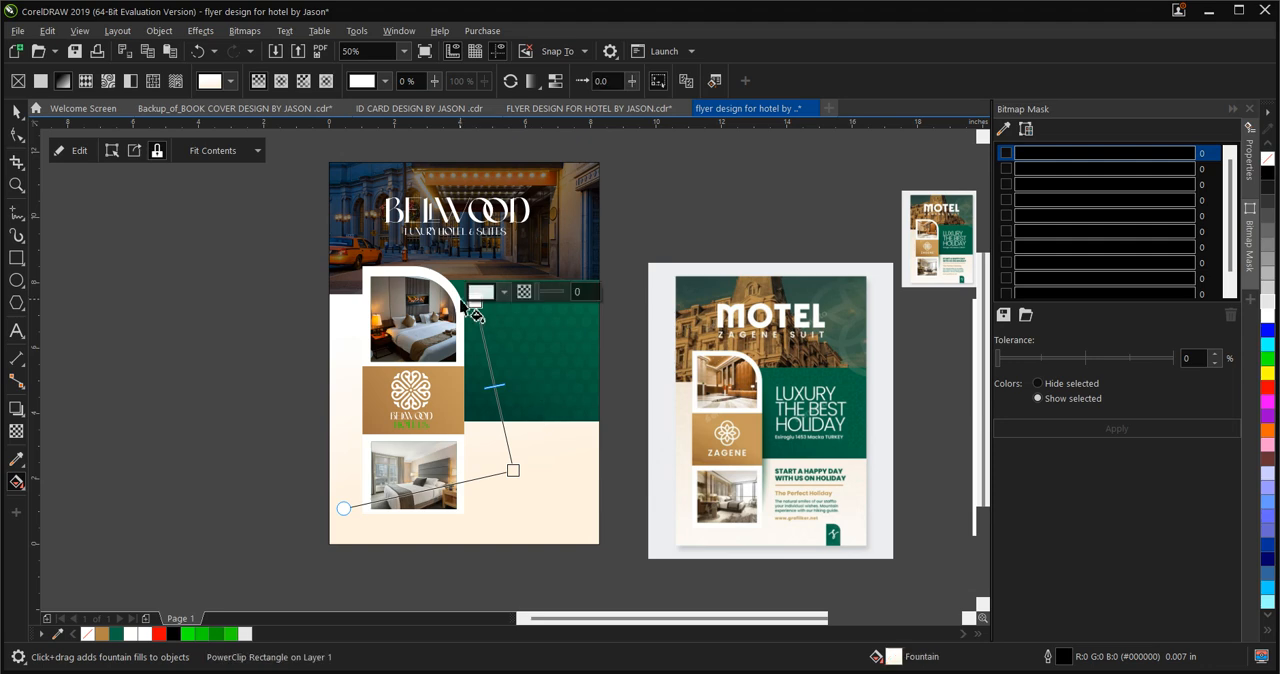
pyautogui.click(509, 293)
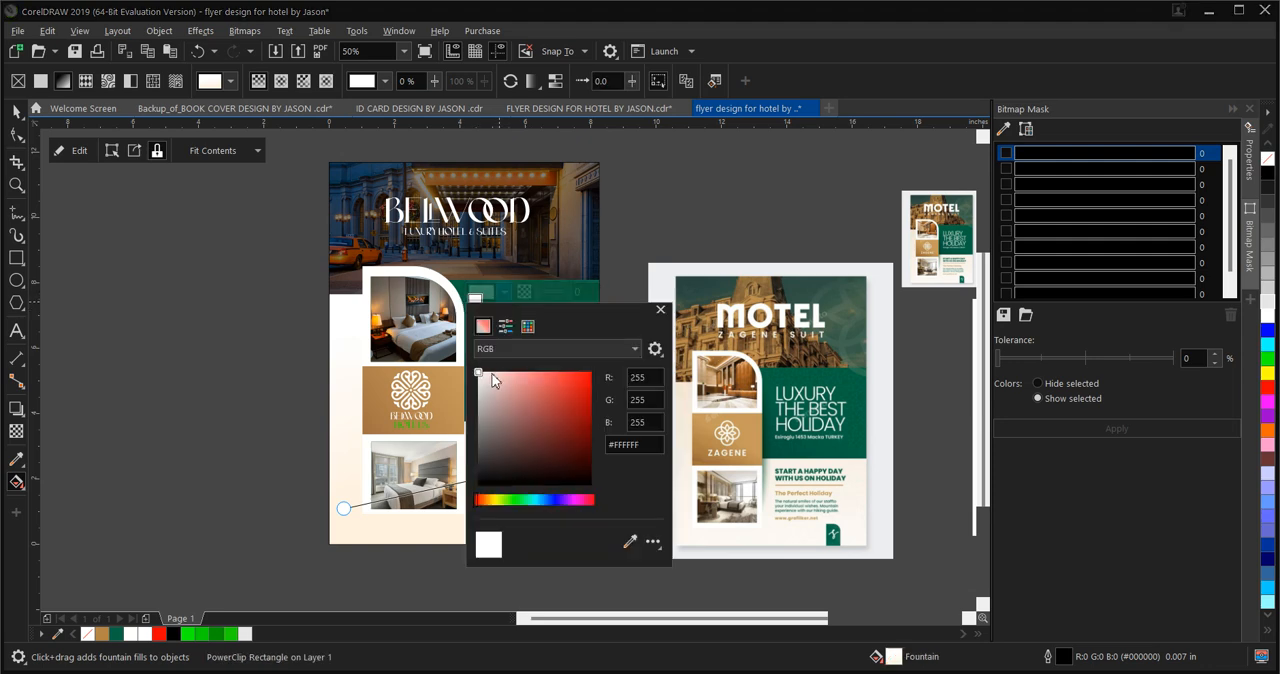
pyautogui.click(629, 541)
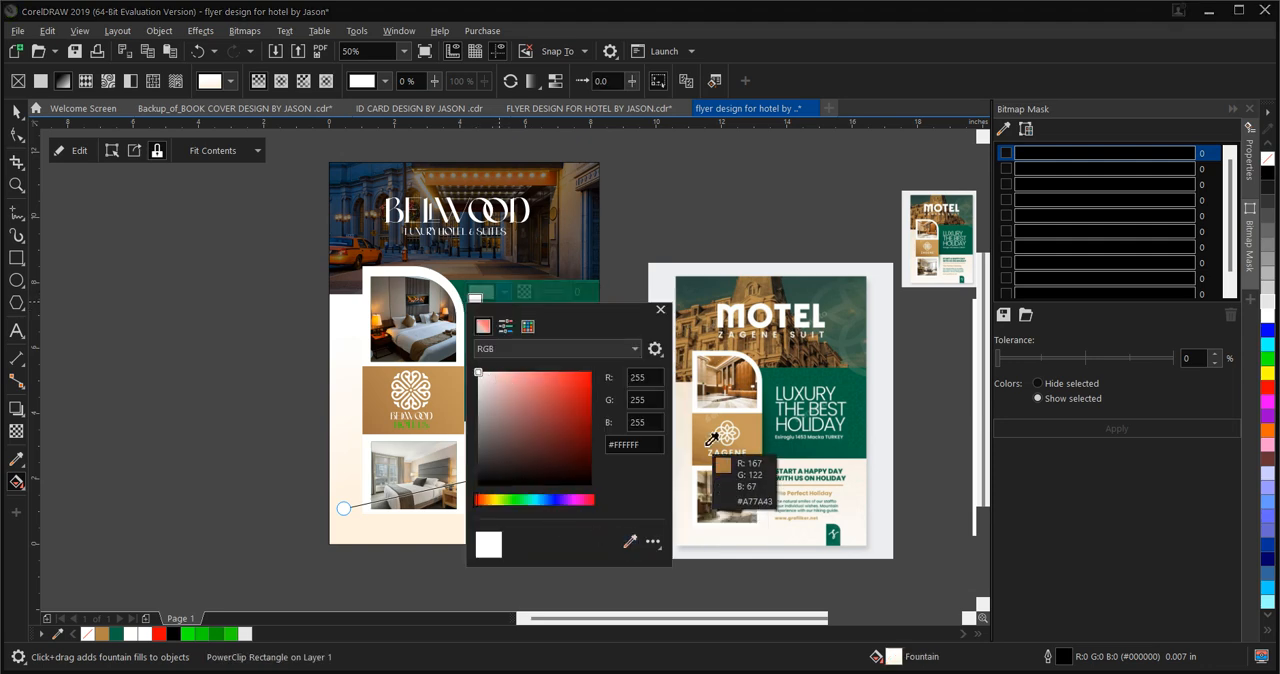
pyautogui.click(686, 396)
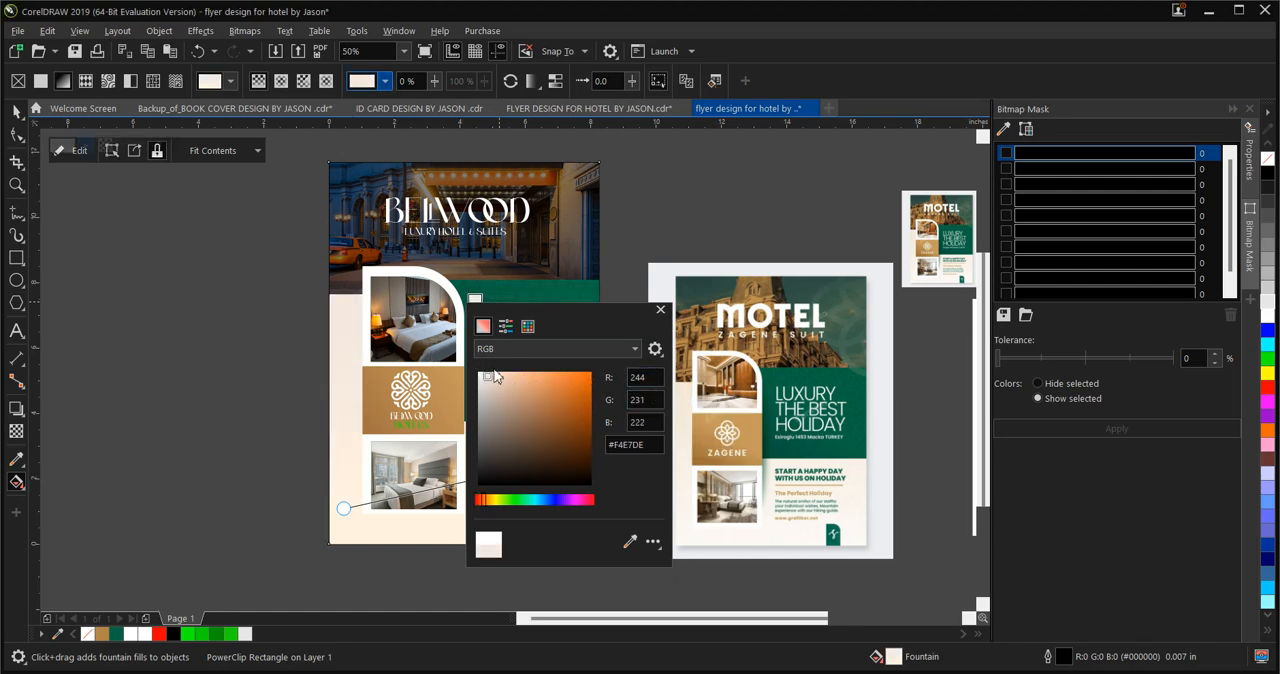
# Enter RGB 244, 231, 222 for the gradient's upper cream colour and finish editing that colour
pyautogui.click(642, 400)
pyautogui.click(650, 424)
pyautogui.click(646, 377)
pyautogui.moveTo(646, 377); pyautogui.dragTo(633, 398)
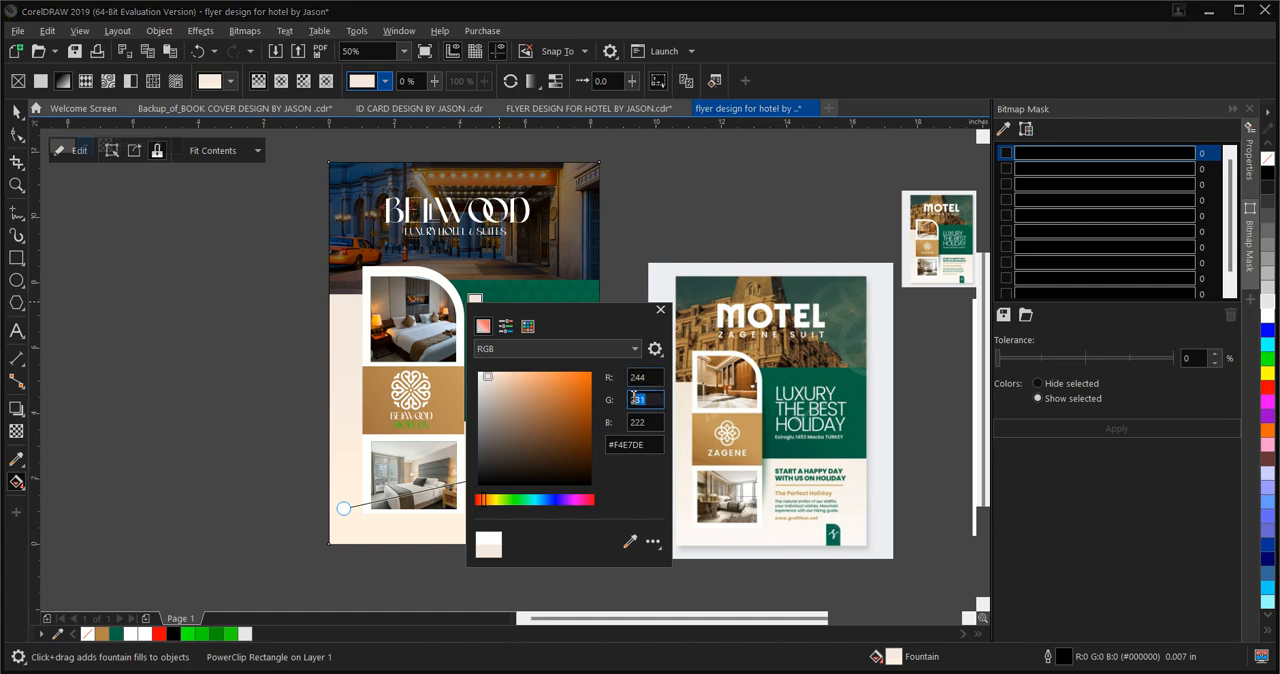
pyautogui.write('231')
pyautogui.moveTo(648, 422); pyautogui.dragTo(621, 422)
pyautogui.write('222')
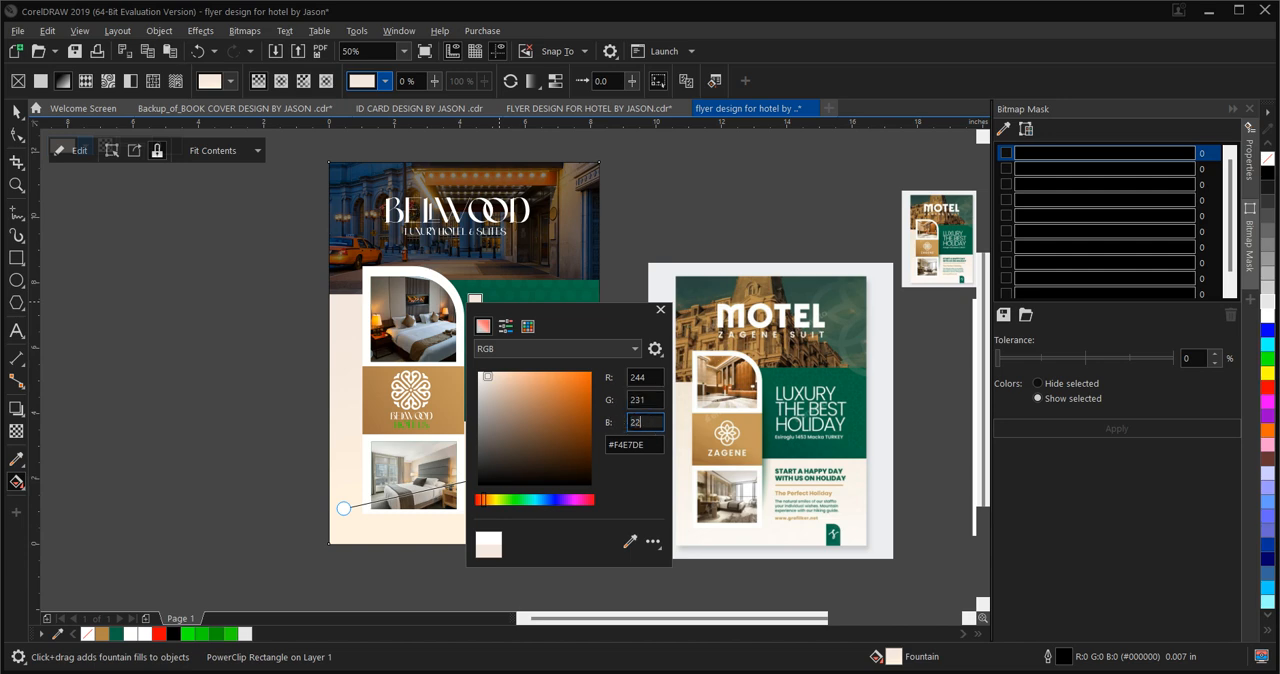
pyautogui.click(250, 402)
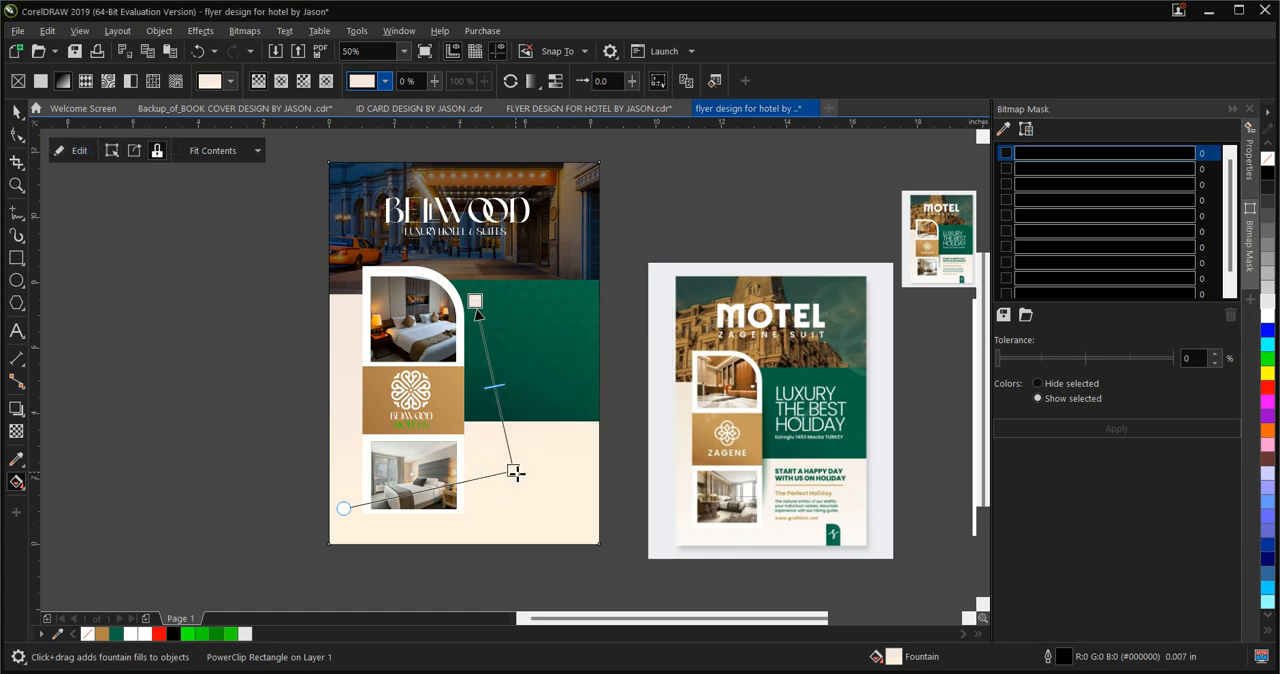
# Make the background gradient vertical by moving its lower node directly beneath the upper one, and deselect the background
pyautogui.moveTo(516, 473); pyautogui.dragTo(476, 481)
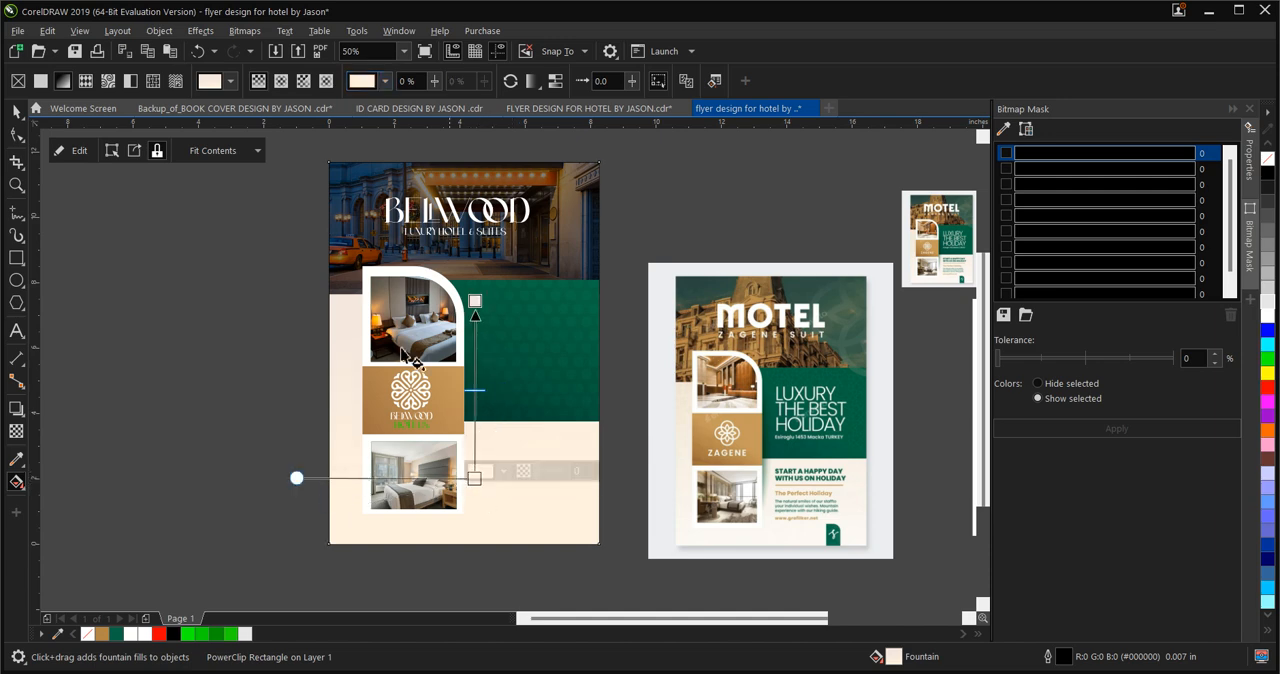
pyautogui.click(15, 111)
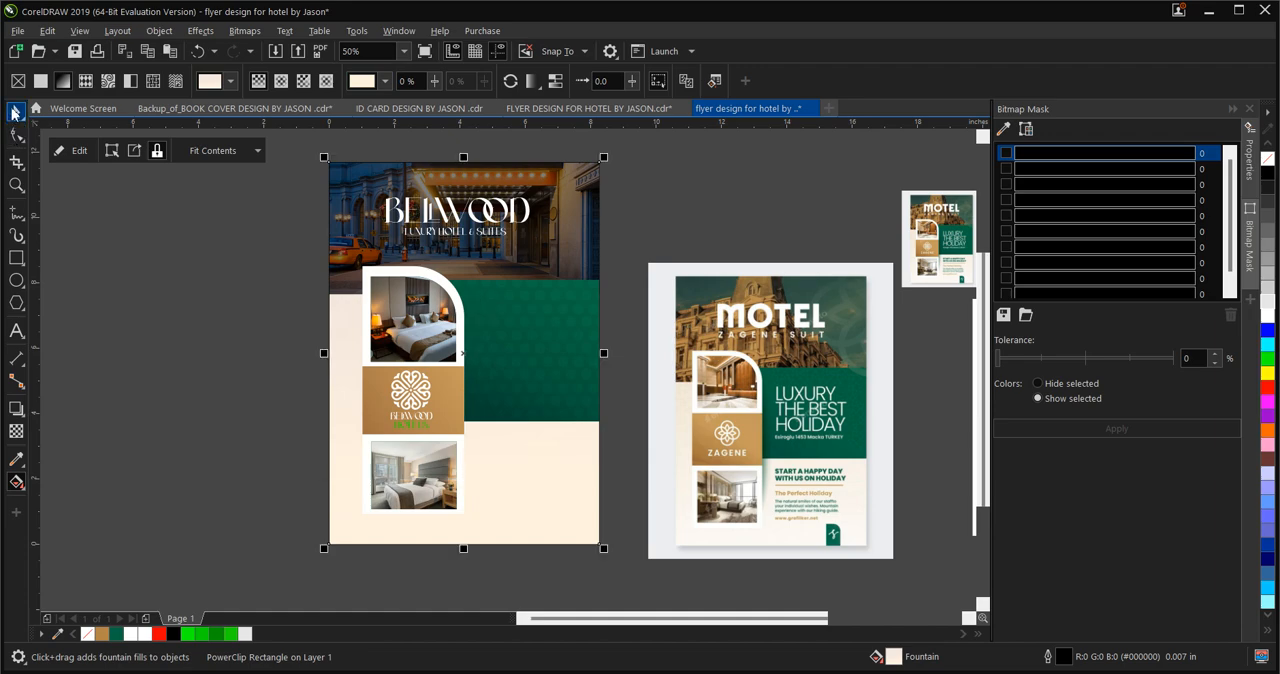
pyautogui.click(136, 277)
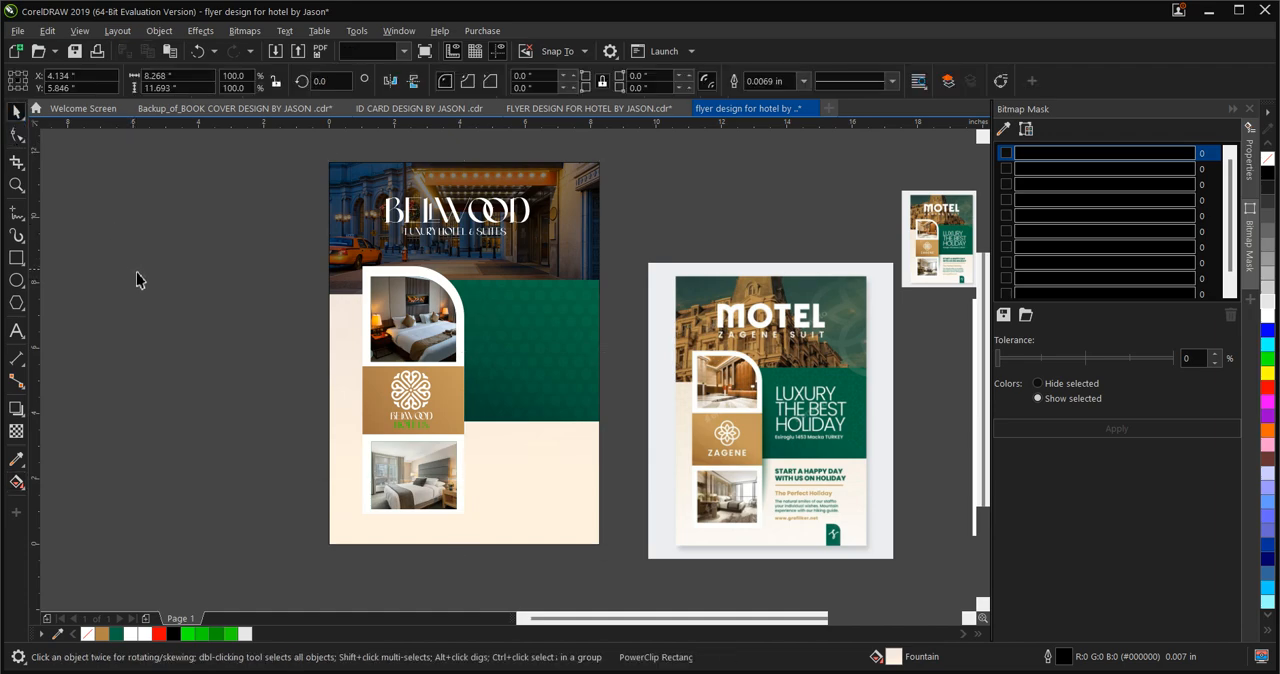
# Add a black drop shadow at 180 degrees to the white rounded frame behind the room photos, with opacity 34 and feather 15
pyautogui.click(397, 278)
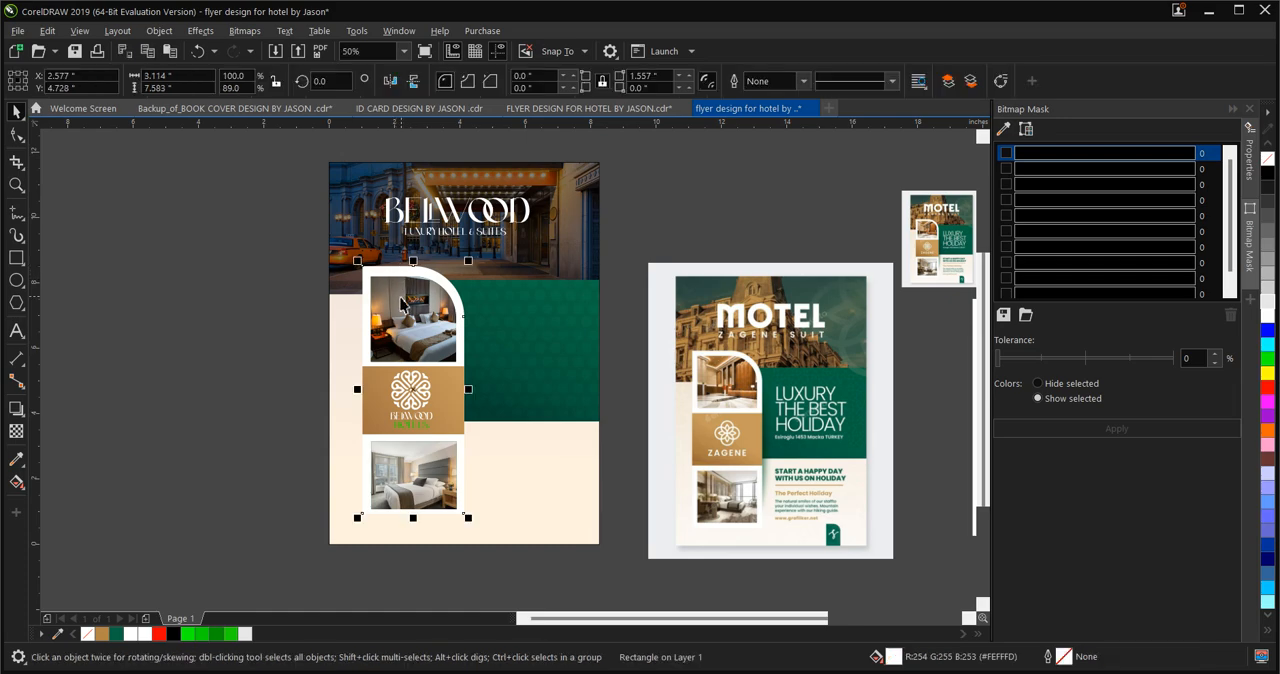
pyautogui.scroll(3, 416, 322)
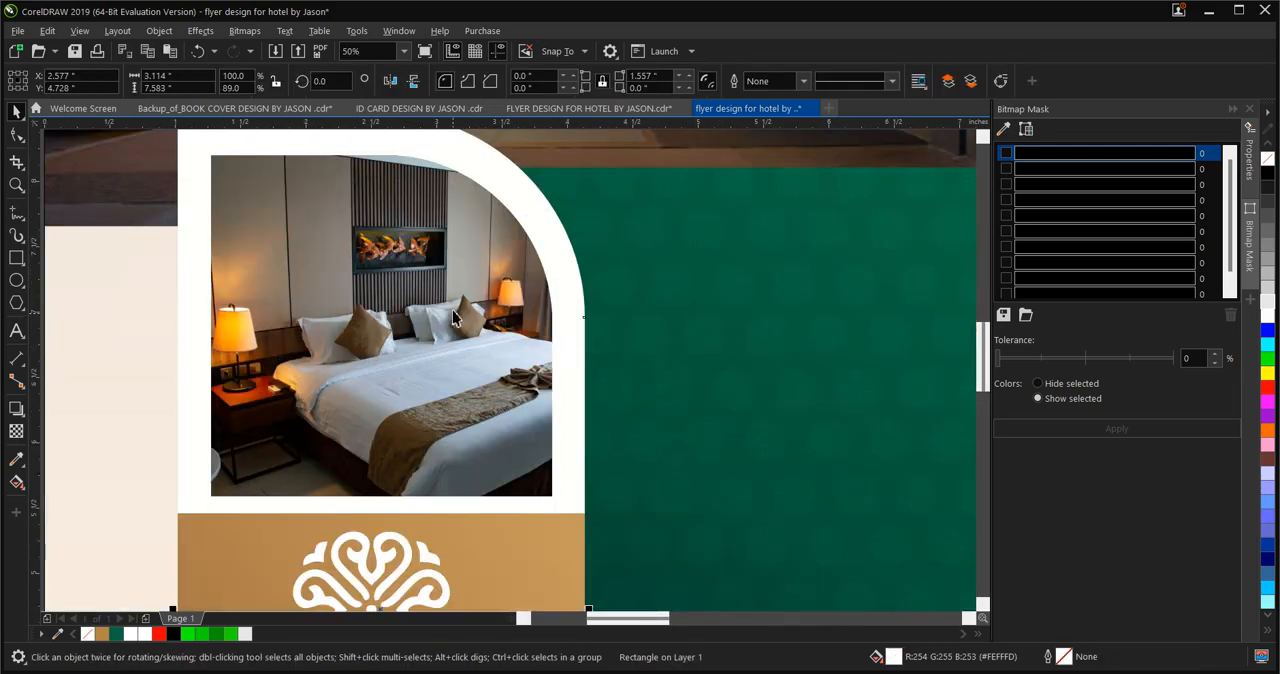
pyautogui.scroll(-3, 437, 311)
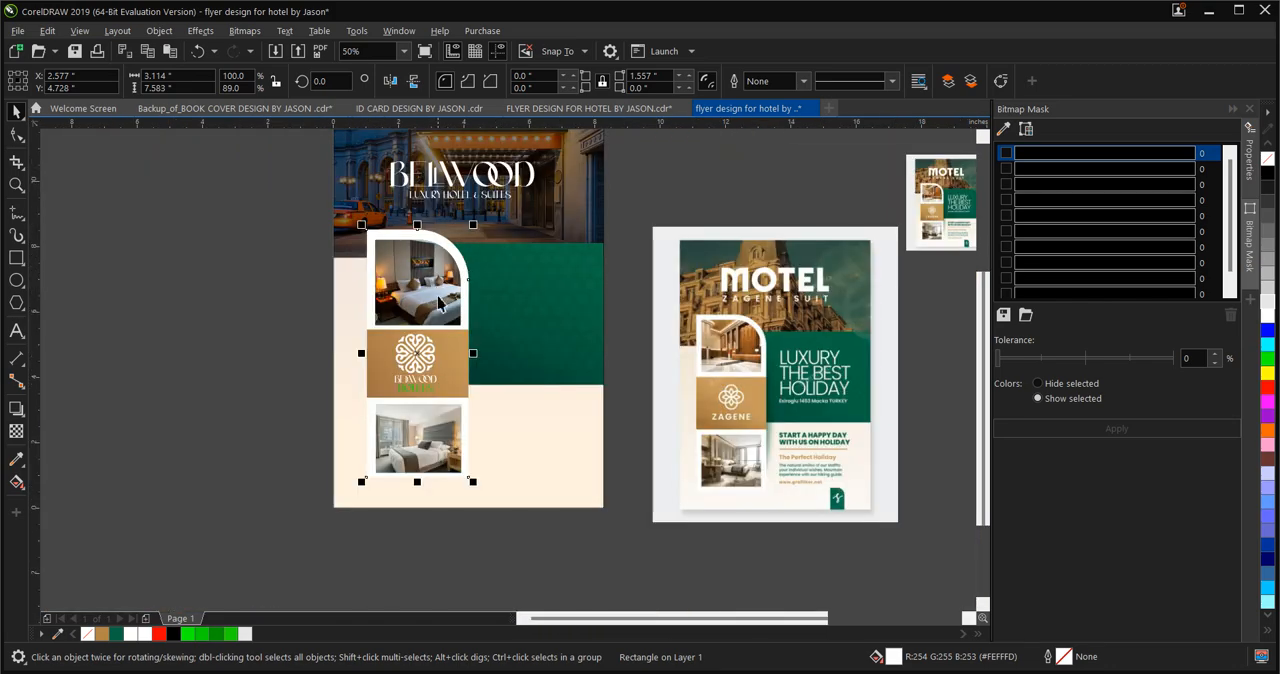
pyautogui.click(16, 409)
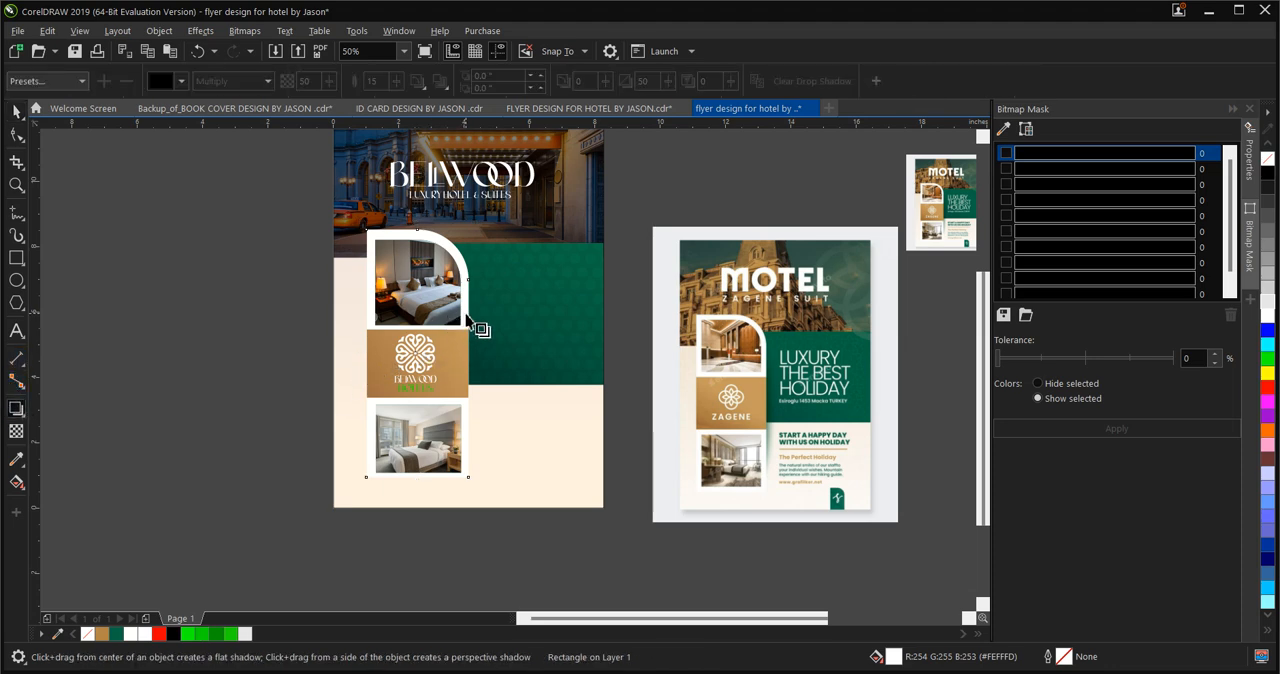
pyautogui.moveTo(469, 352); pyautogui.dragTo(366, 354)
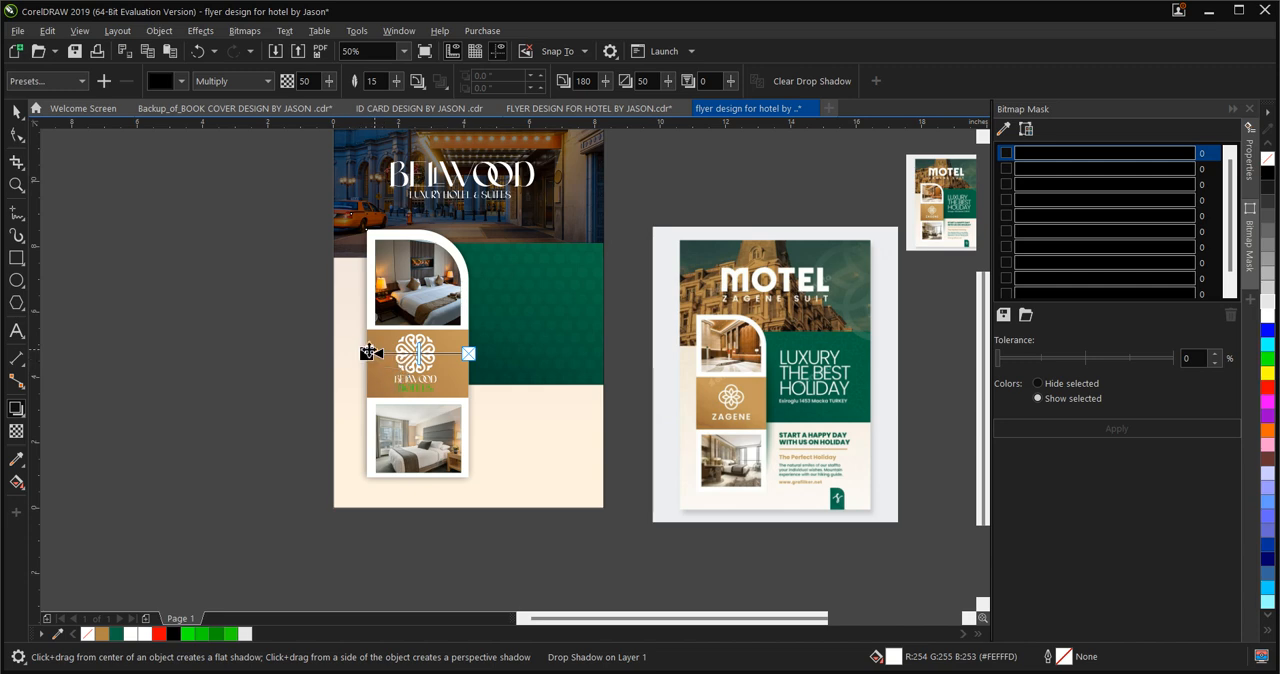
pyautogui.moveTo(418, 354); pyautogui.dragTo(434, 354)
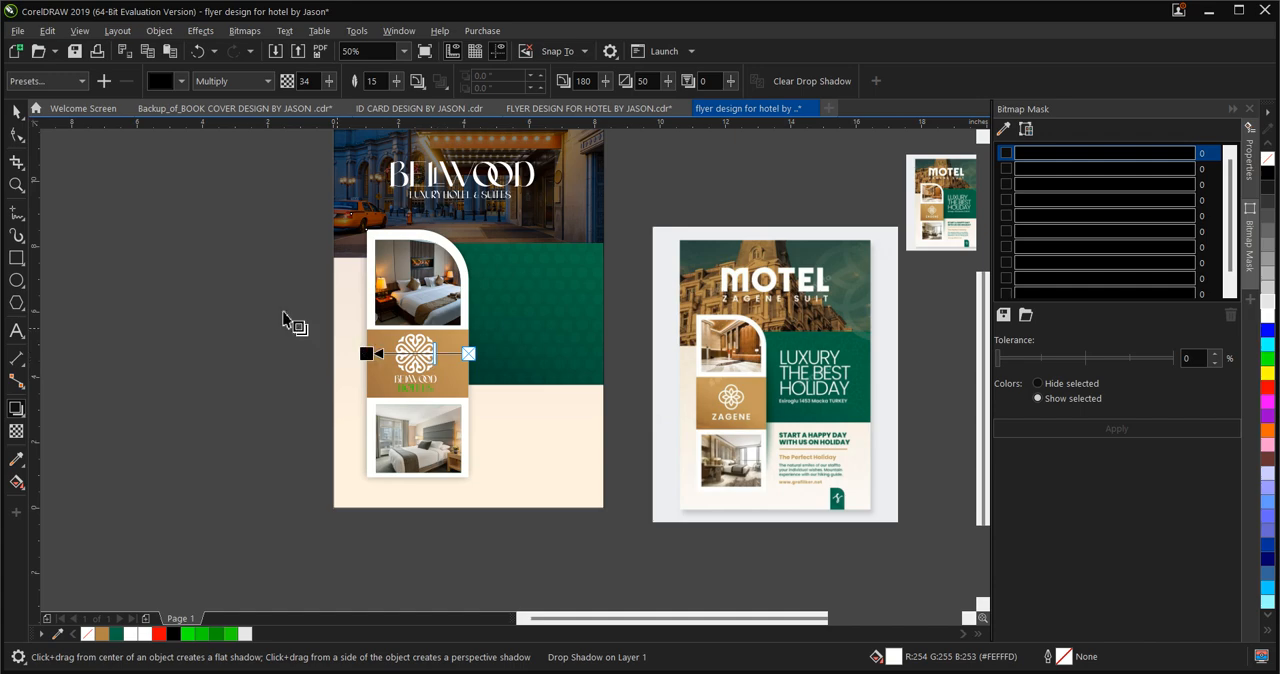
pyautogui.click(16, 111)
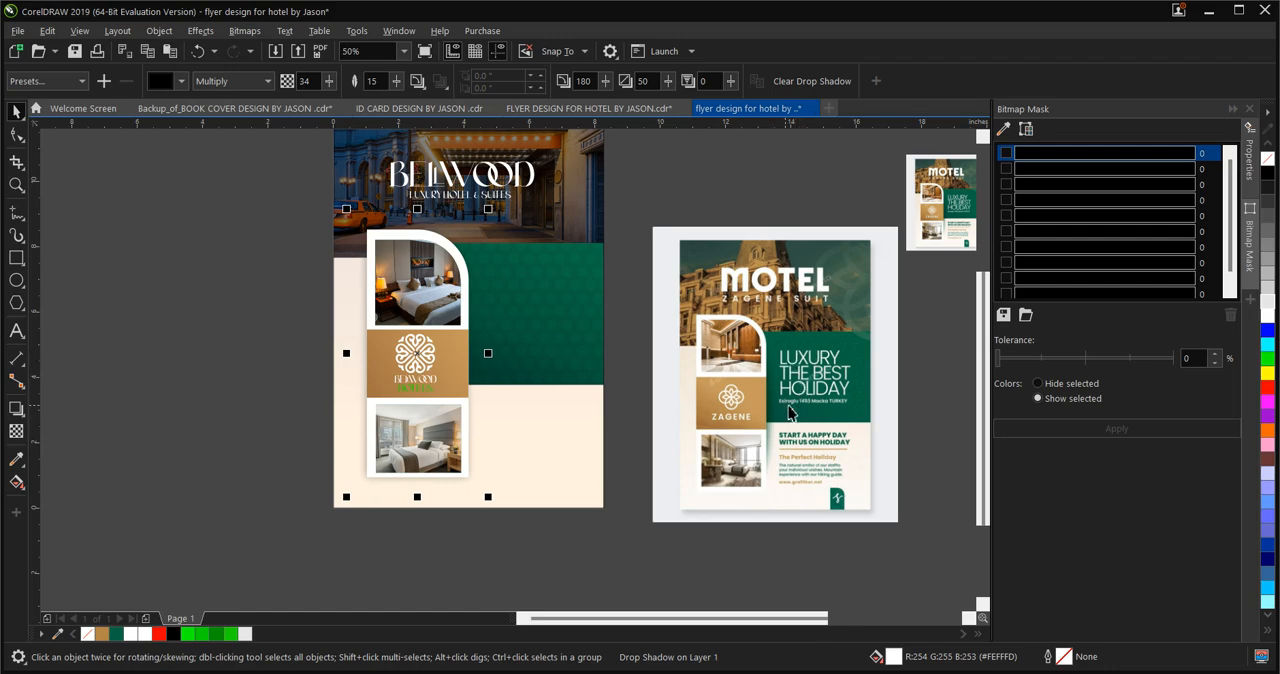
pyautogui.scroll(2, 818, 368)
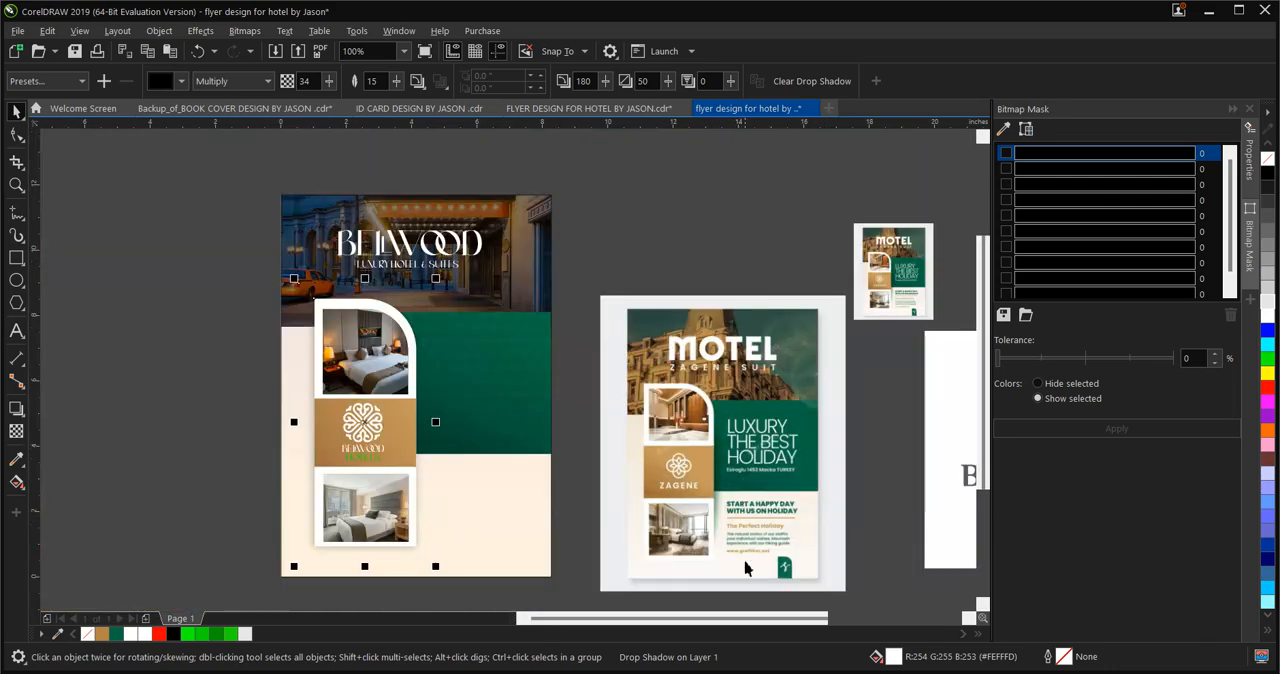
# Add the three-line headline THE BEST / HOTEL FOR / HOLIDAY as artistic text on the flyer's green panel
pyautogui.scroll(-2, 752, 527)
pyautogui.scroll(2, 750, 554)
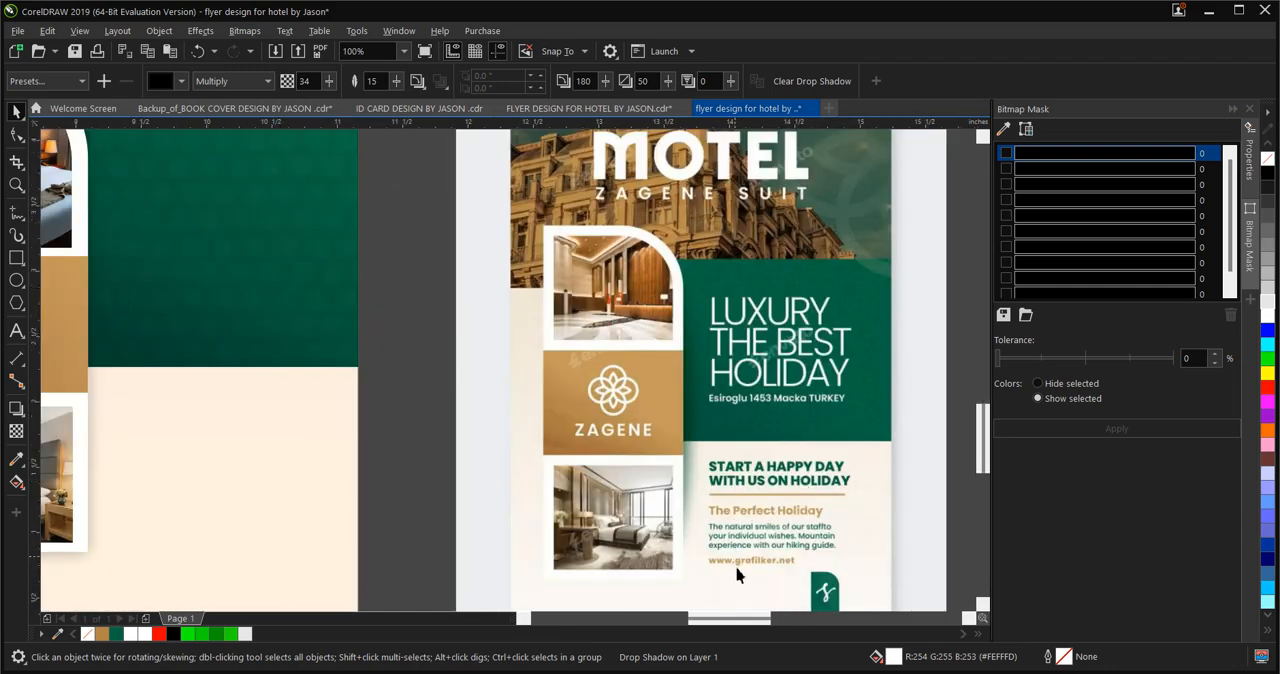
pyautogui.scroll(2, 777, 480)
pyautogui.scroll(-2, 573, 429)
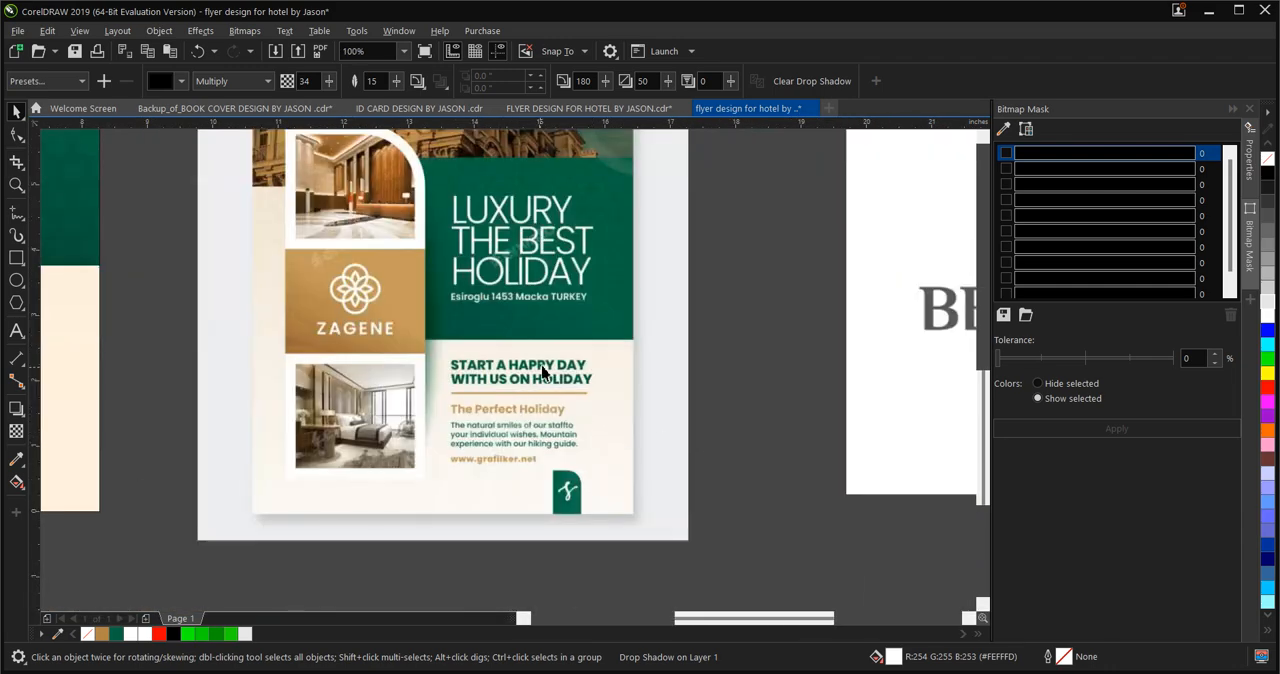
pyautogui.scroll(-2, 545, 372)
pyautogui.scroll(2, 525, 368)
pyautogui.scroll(-2, 560, 375)
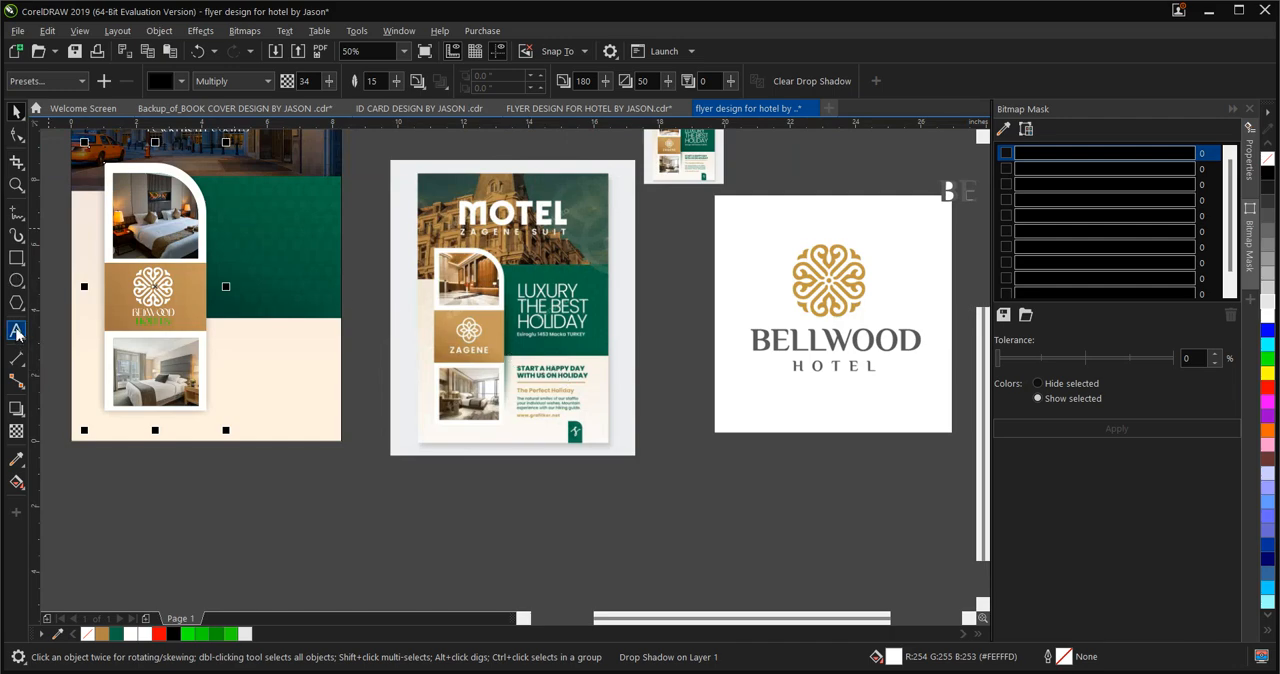
pyautogui.click(16, 331)
pyautogui.click(232, 210)
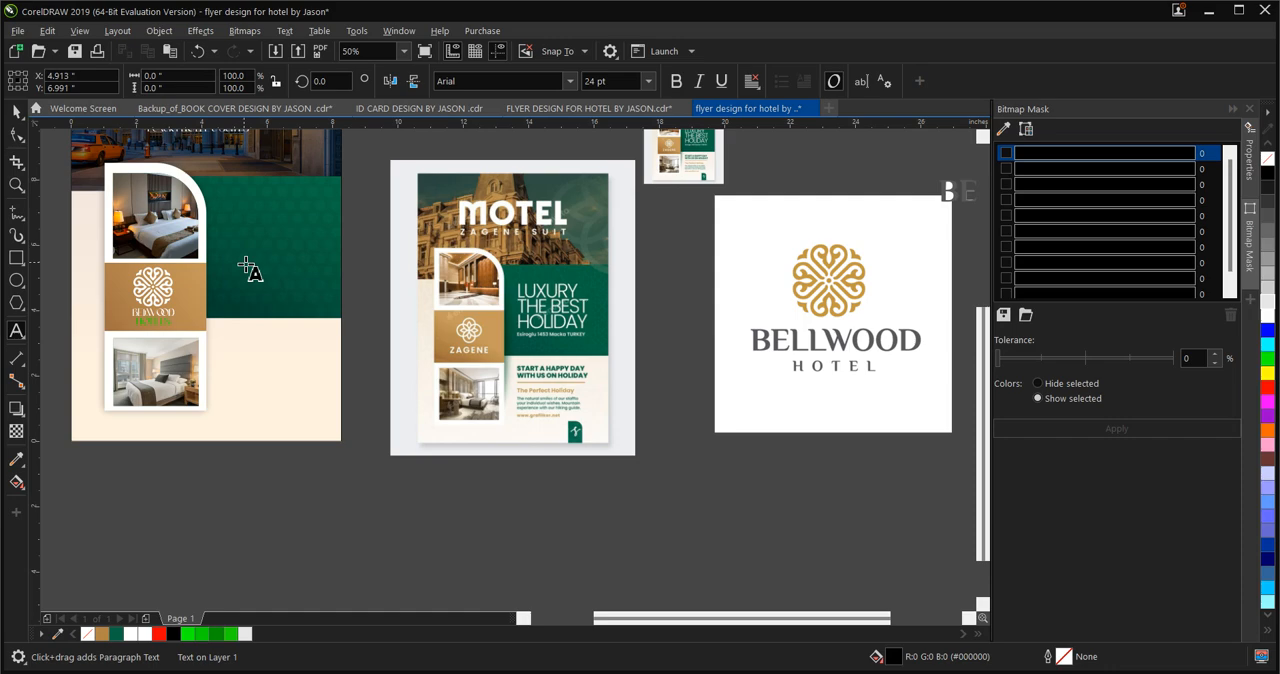
pyautogui.write('THE BEST')
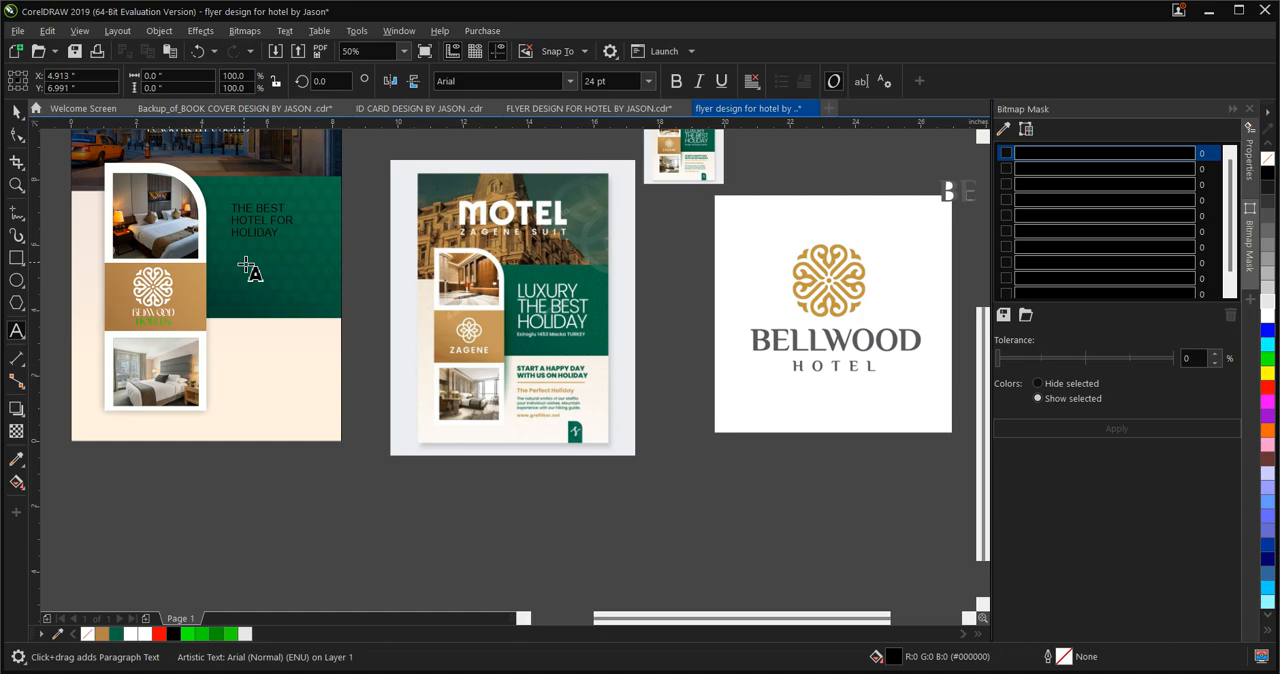
# Start a heading with the text START A HAP on the cream area just below the green panel, following the reference flyer
pyautogui.scroll(2, 600, 400)
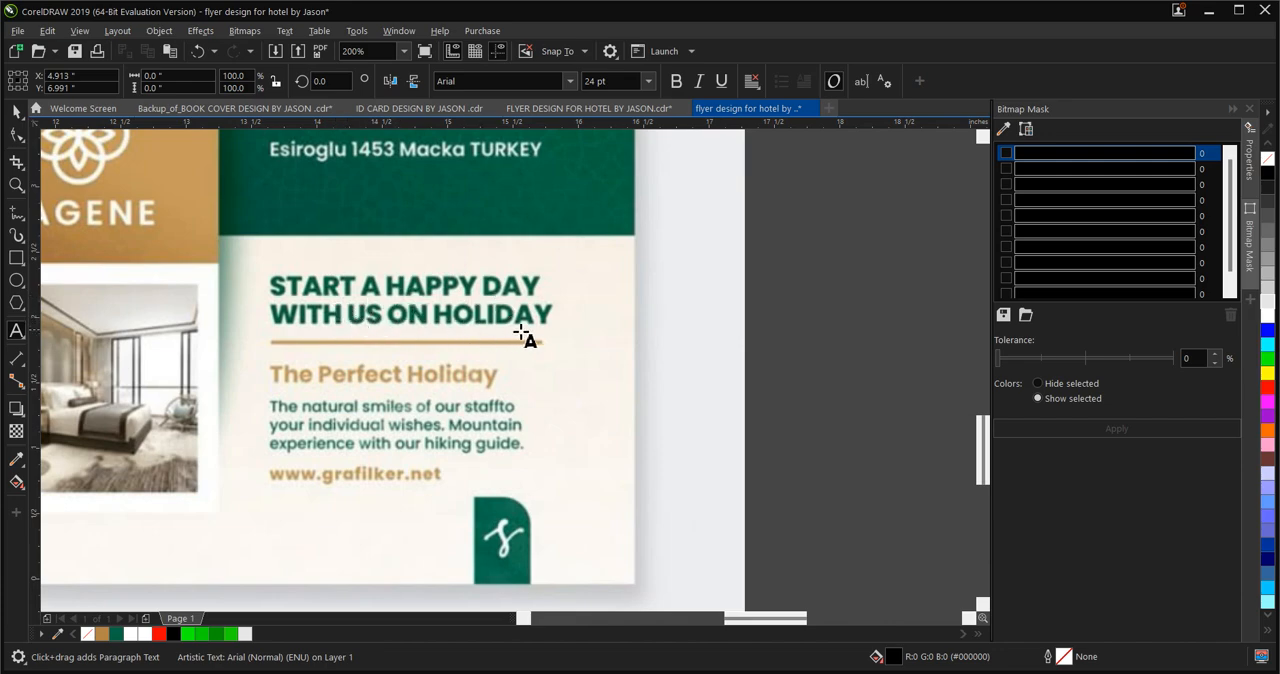
pyautogui.scroll(-1, 560, 340)
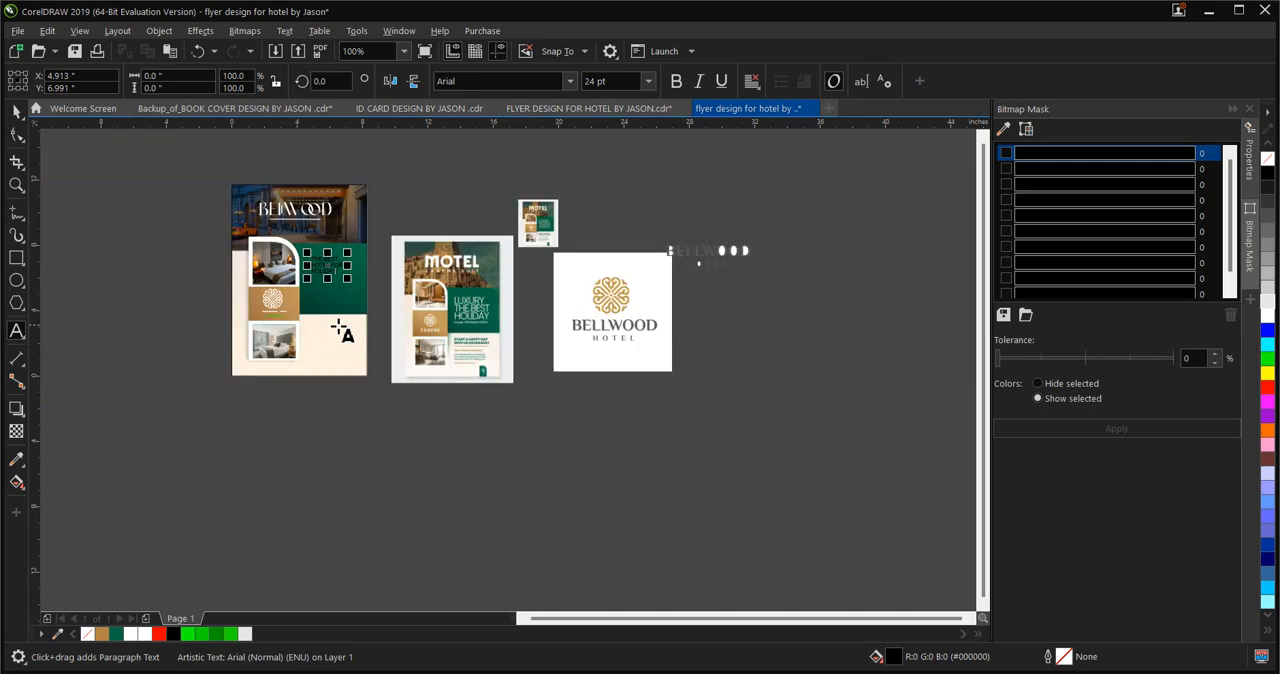
pyautogui.scroll(2, 340, 332)
pyautogui.click(250, 321)
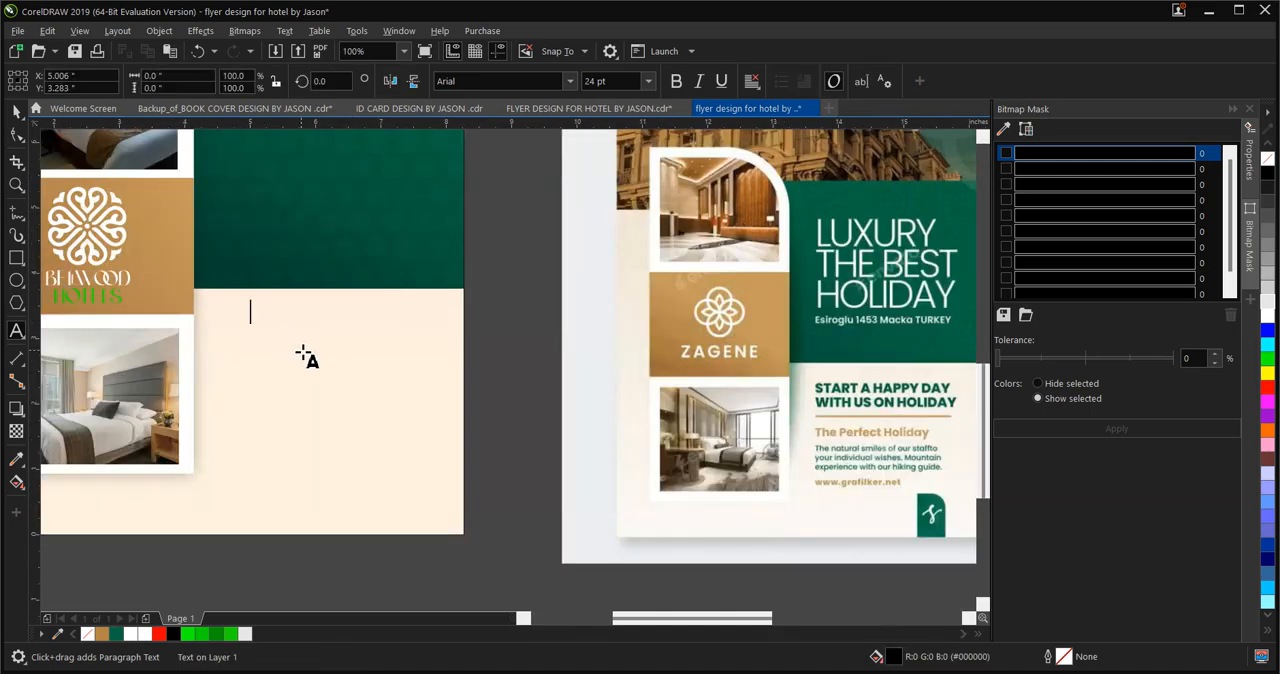
pyautogui.write('START A HAP')
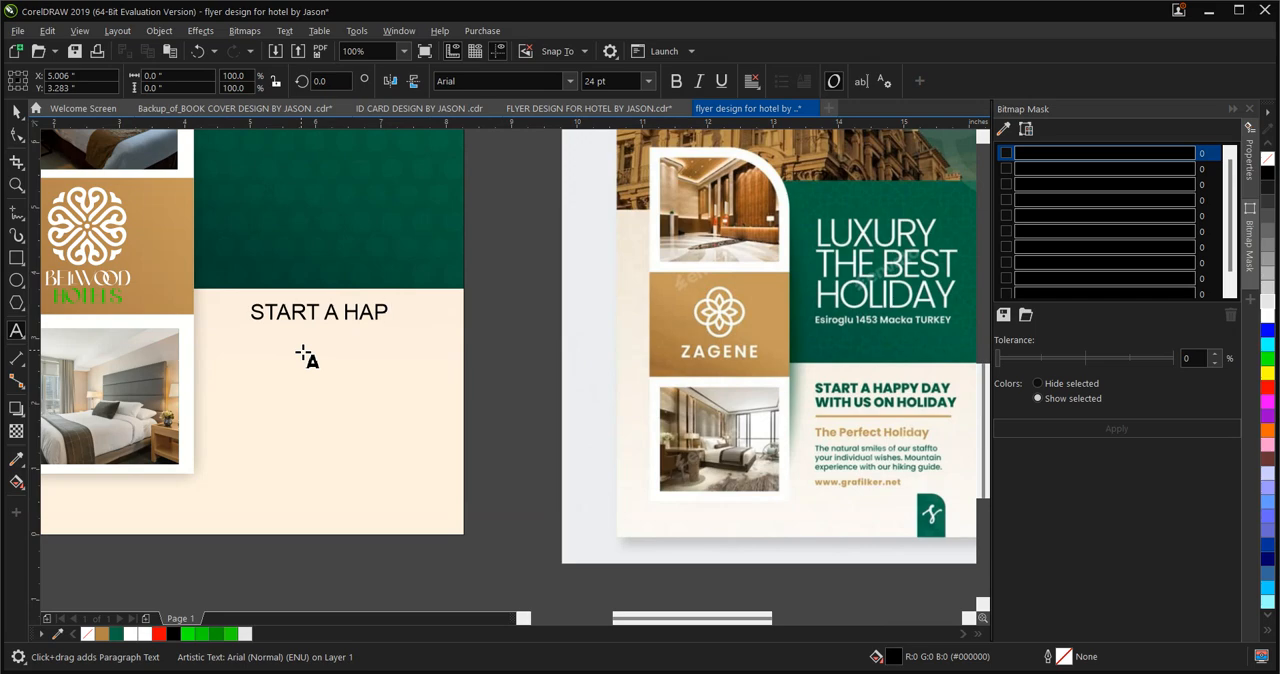
pyautogui.press('Escape')
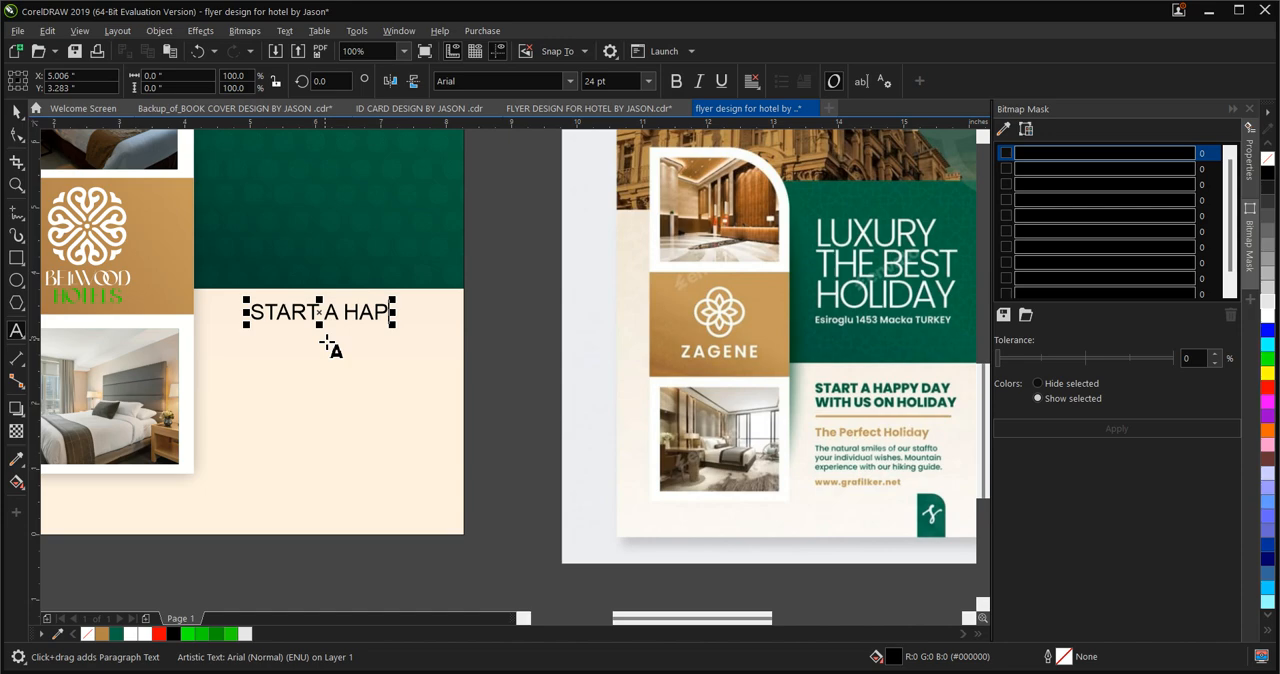
pyautogui.scroll(-2, 368, 328)
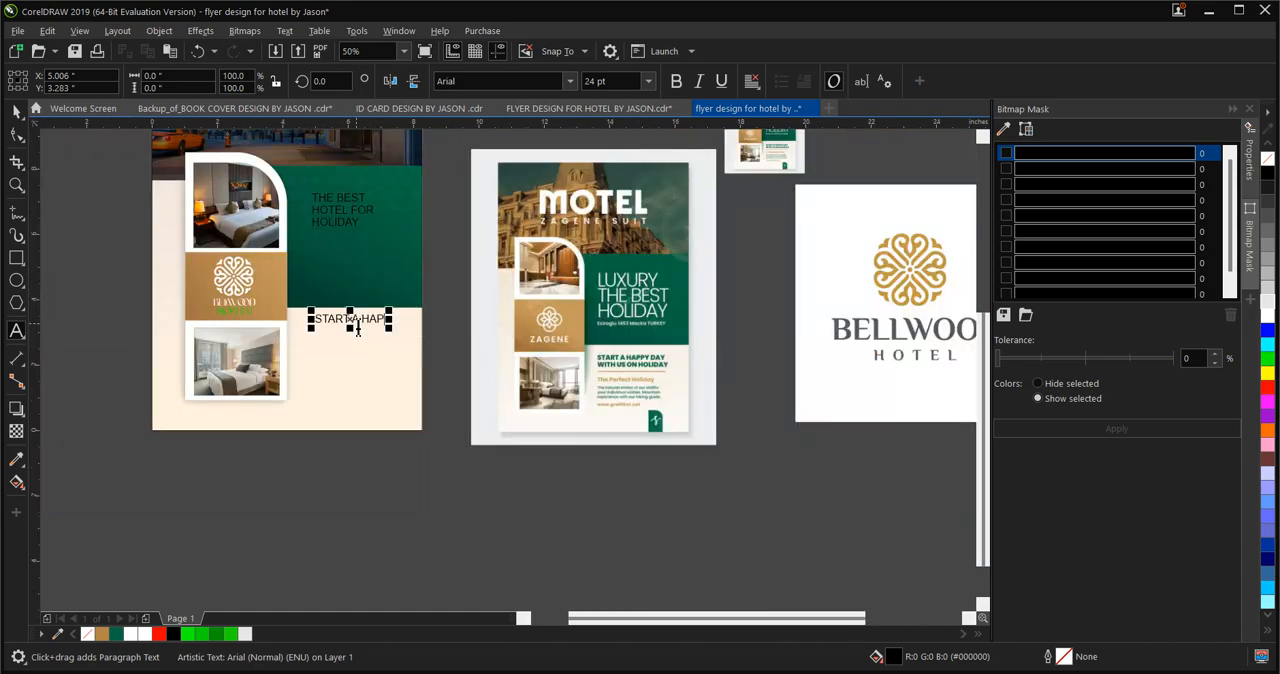